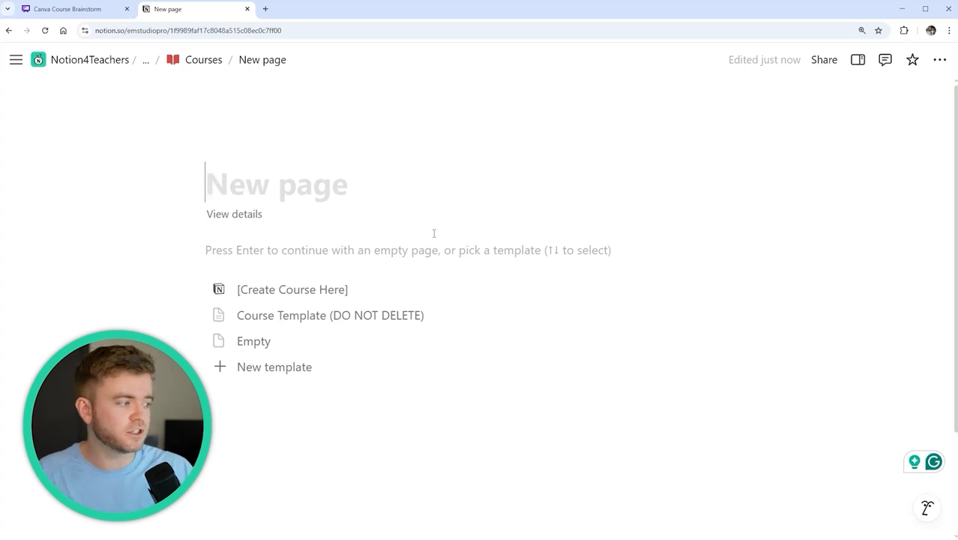
Edit the [Create Course Here] template and expand it to a full page
left_click(730, 315)
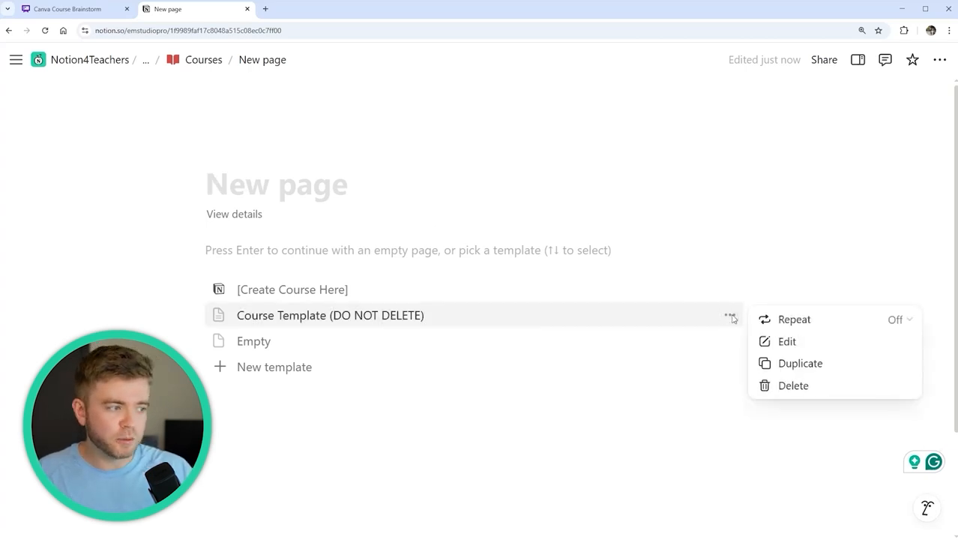
left_click(617, 254)
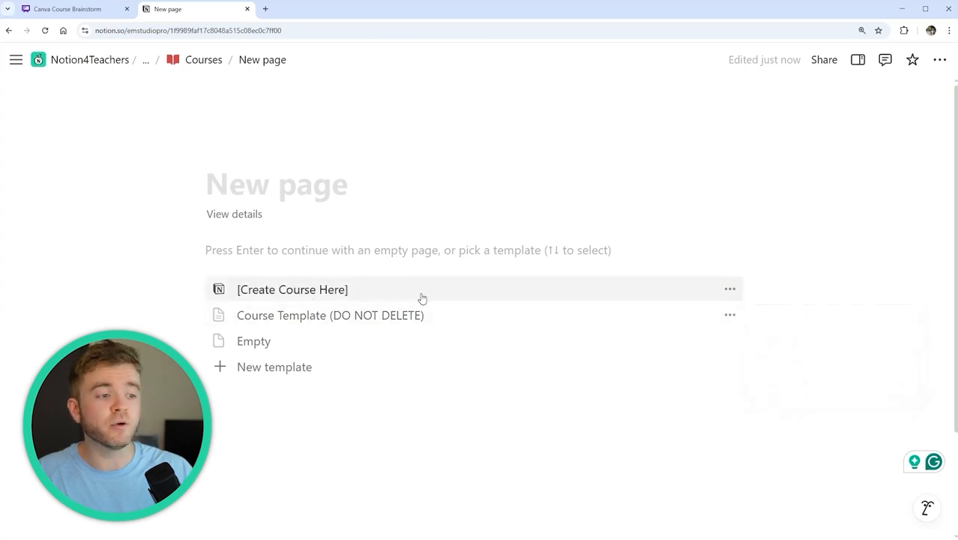
left_click(733, 291)
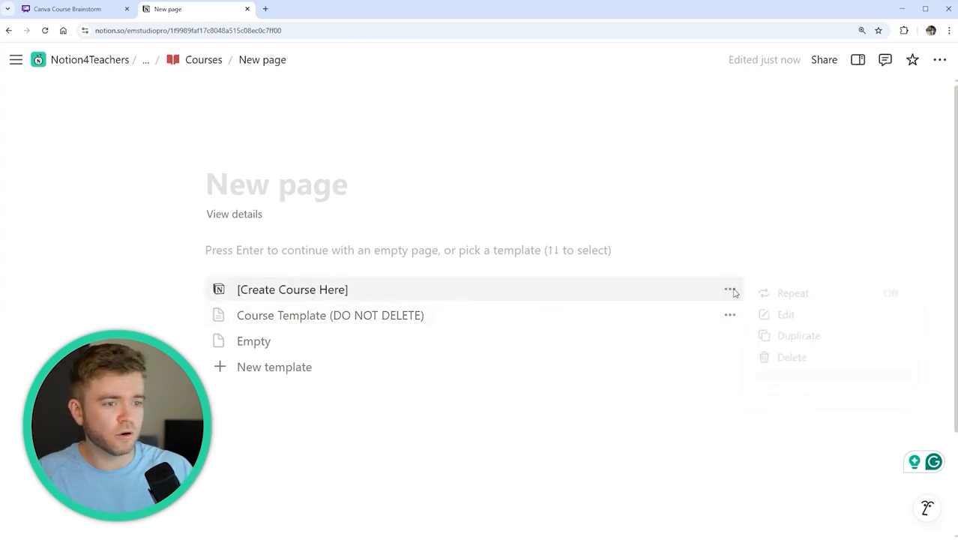
left_click(789, 317)
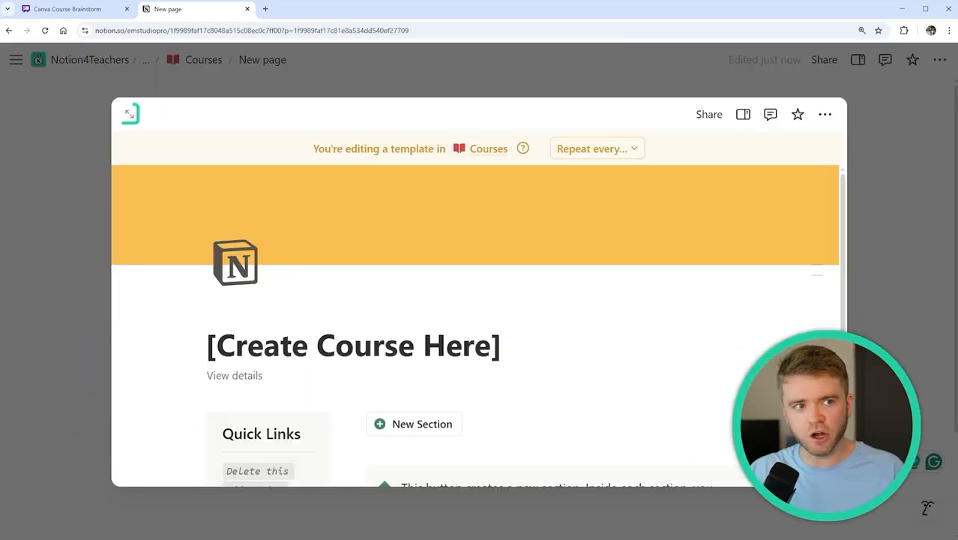
left_click(128, 116)
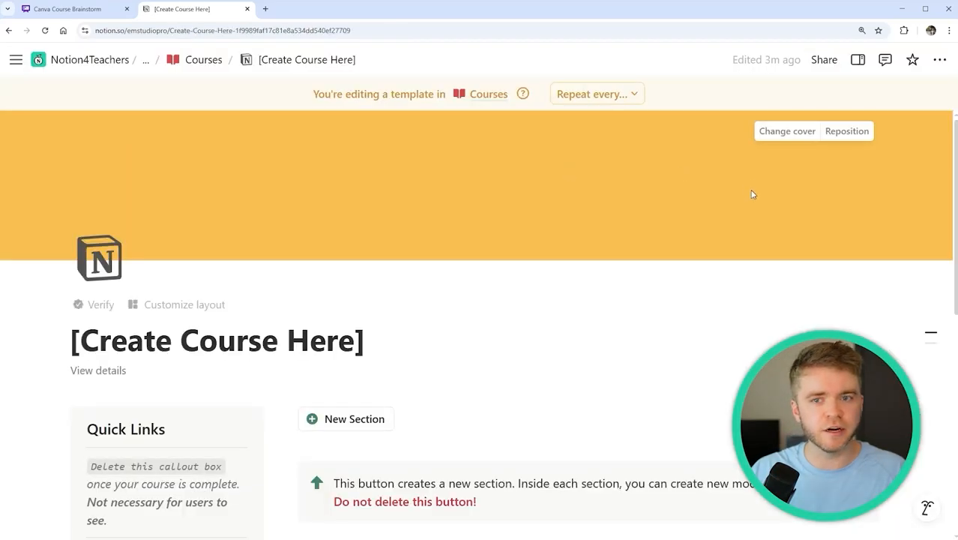
scroll(608, 216, "down", 3)
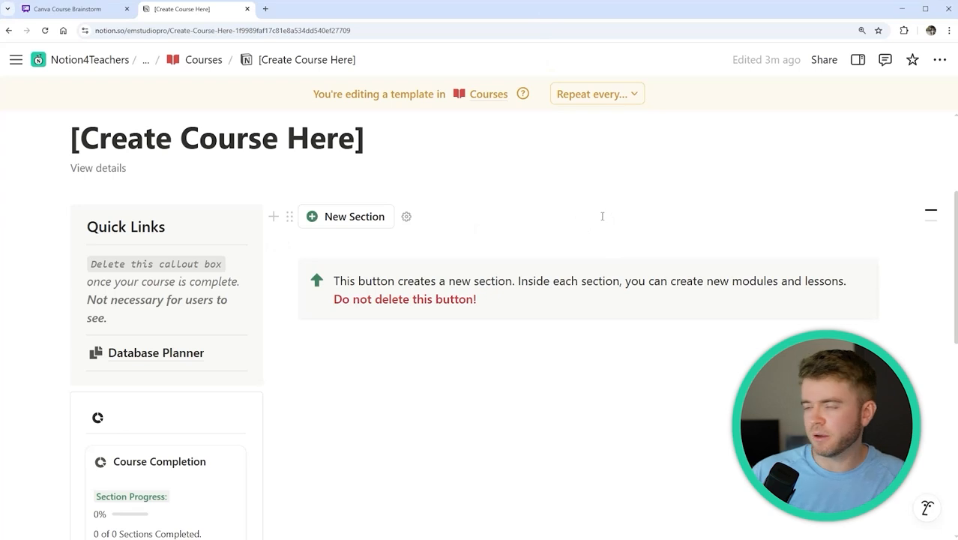
scroll(603, 220, "down", 1)
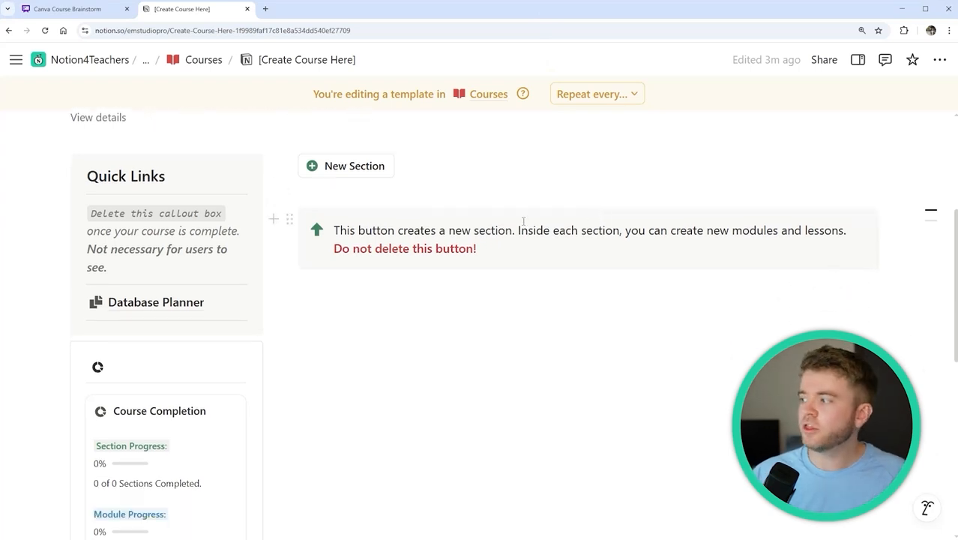
mouse_move(170, 303)
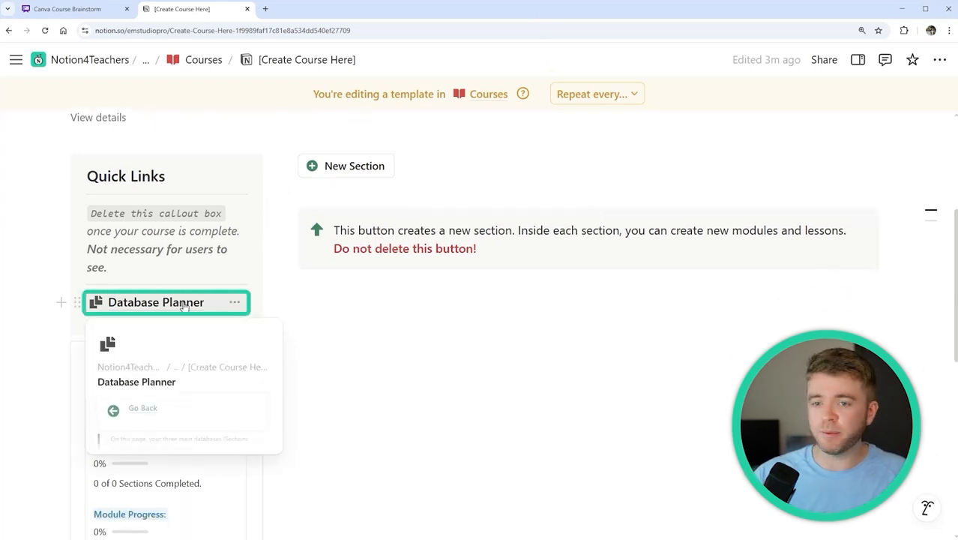
left_click(183, 303)
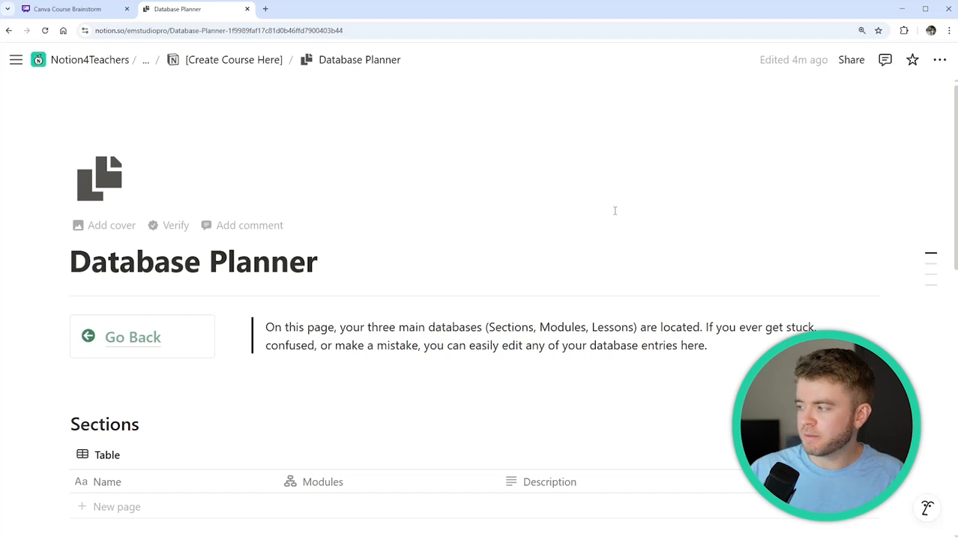
scroll(613, 210, "down", 3)
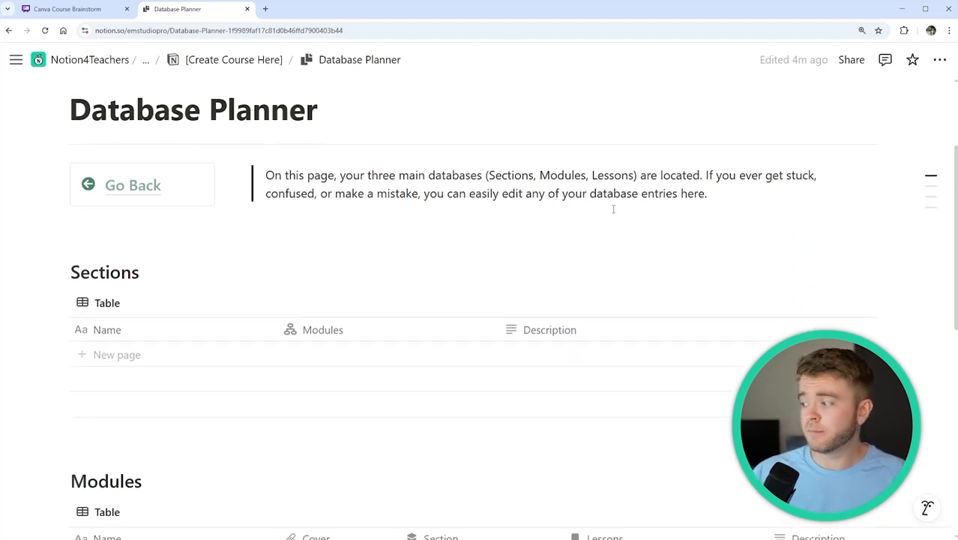
scroll(613, 210, "down", 2)
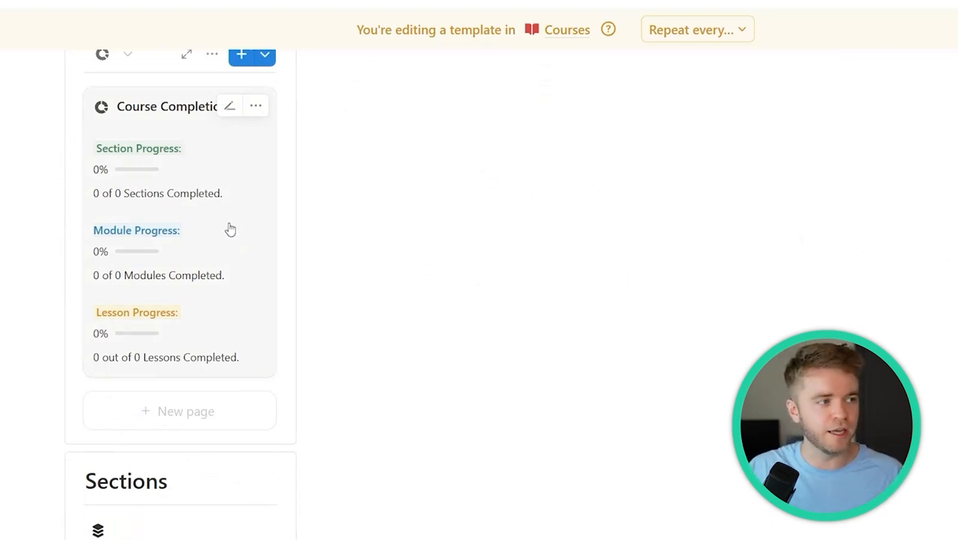
scroll(228, 226, "down", 3)
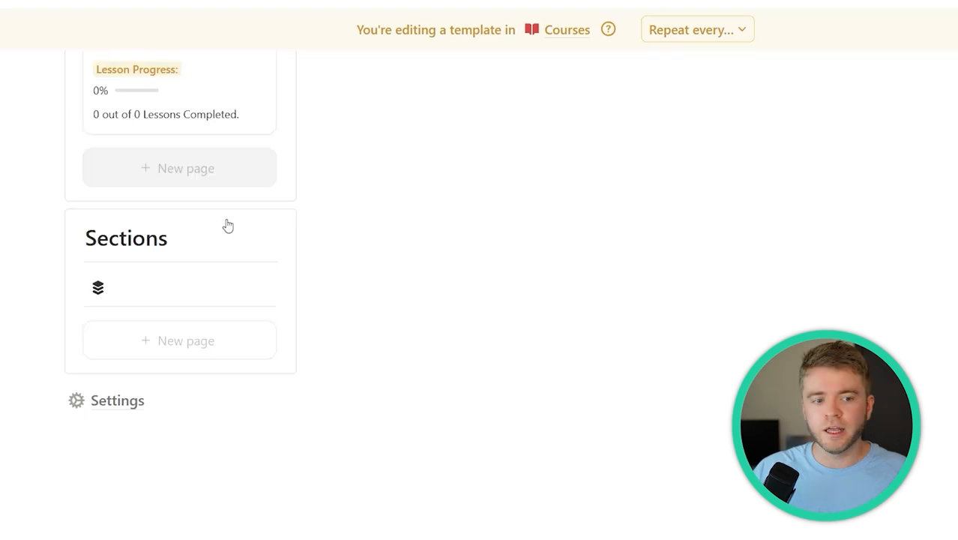
scroll(228, 226, "down", 1)
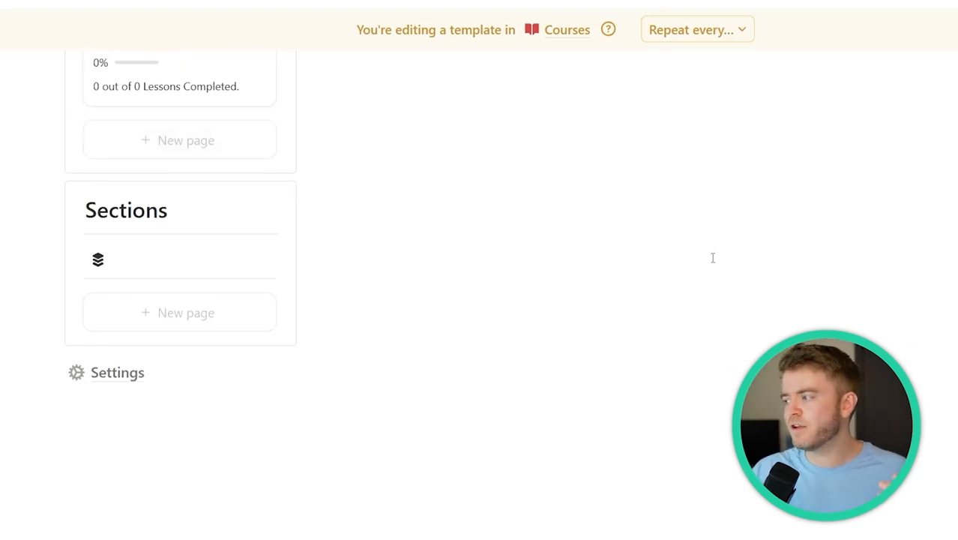
scroll(713, 258, "up", 7)
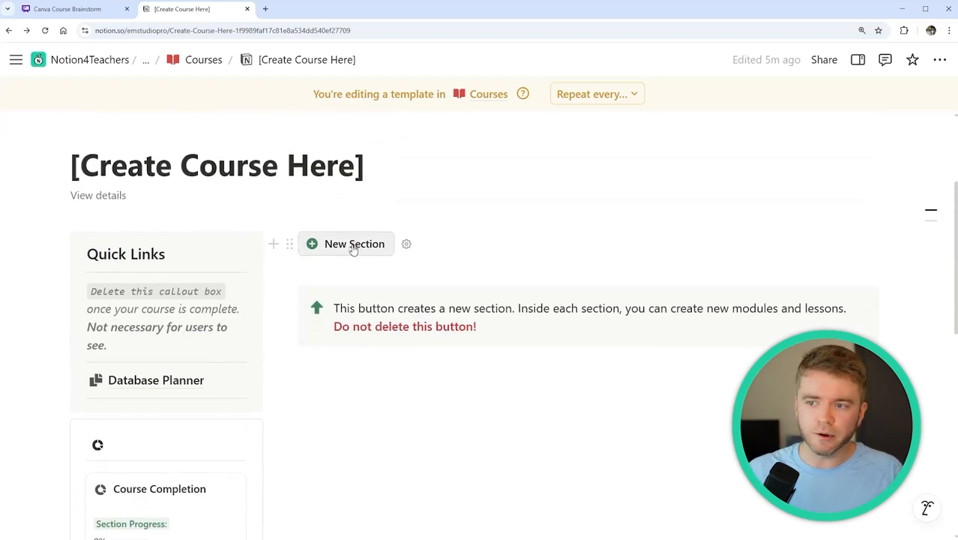
Embed the Whimsical Canva Course Brainstorm board link below the template's callout
left_click(353, 249)
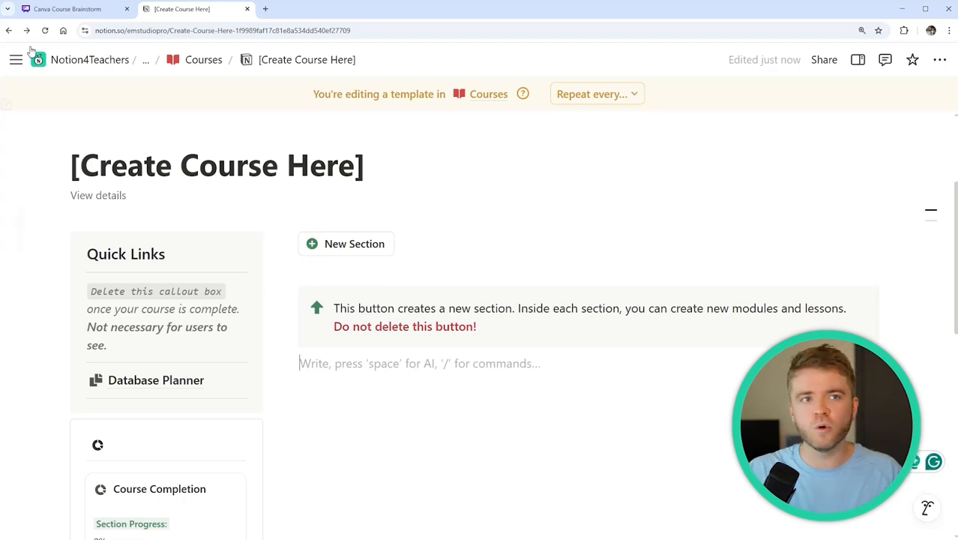
left_click(67, 8)
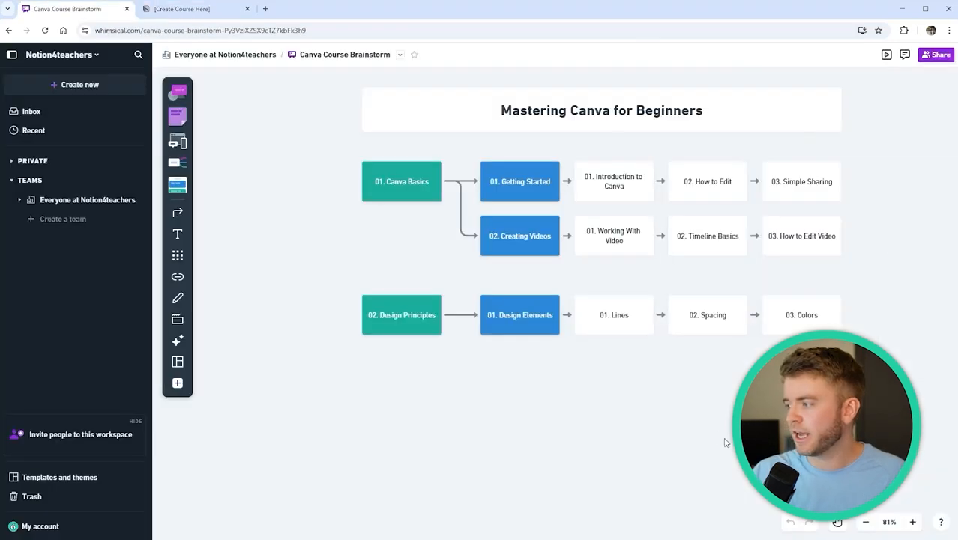
scroll(704, 436, "up", 1)
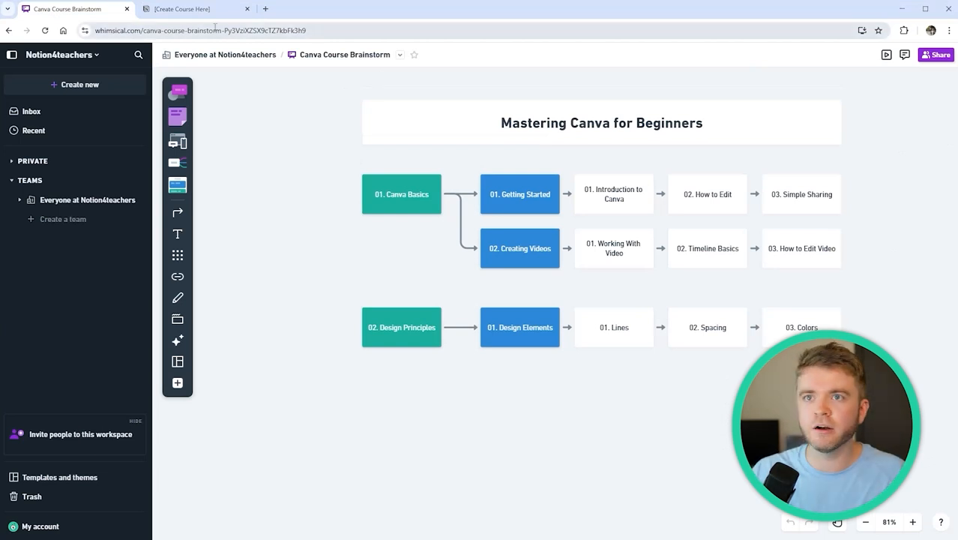
left_click(196, 12)
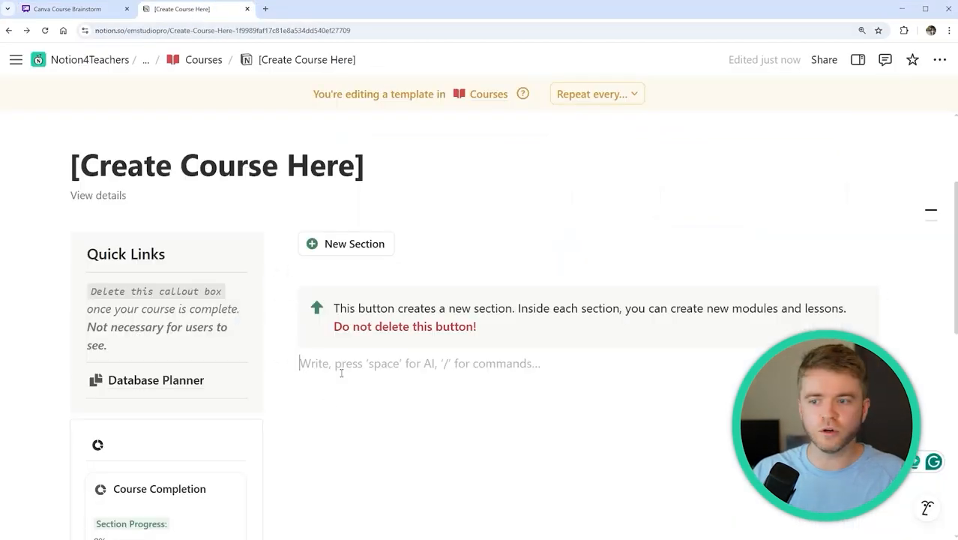
key("Return")
key("ctrl+v")
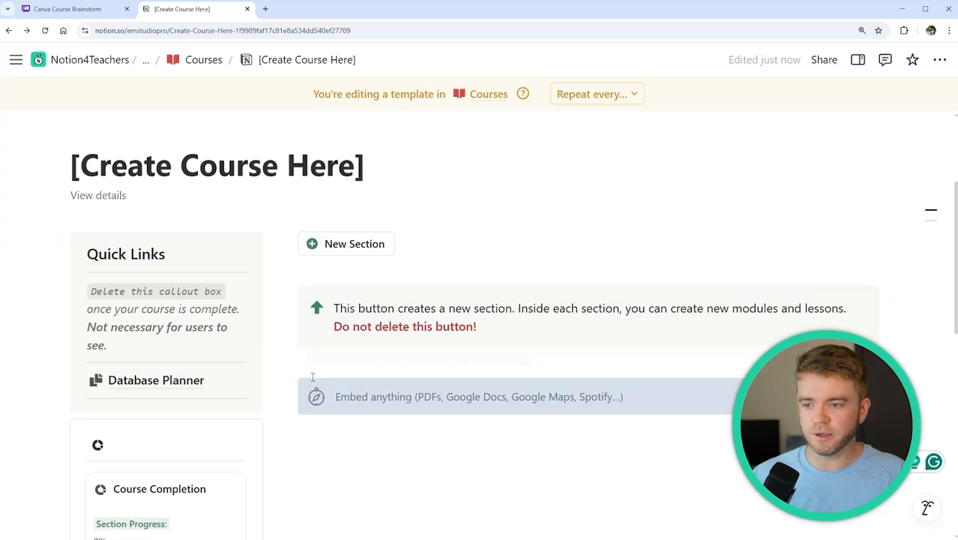
scroll(592, 204, "down", 2)
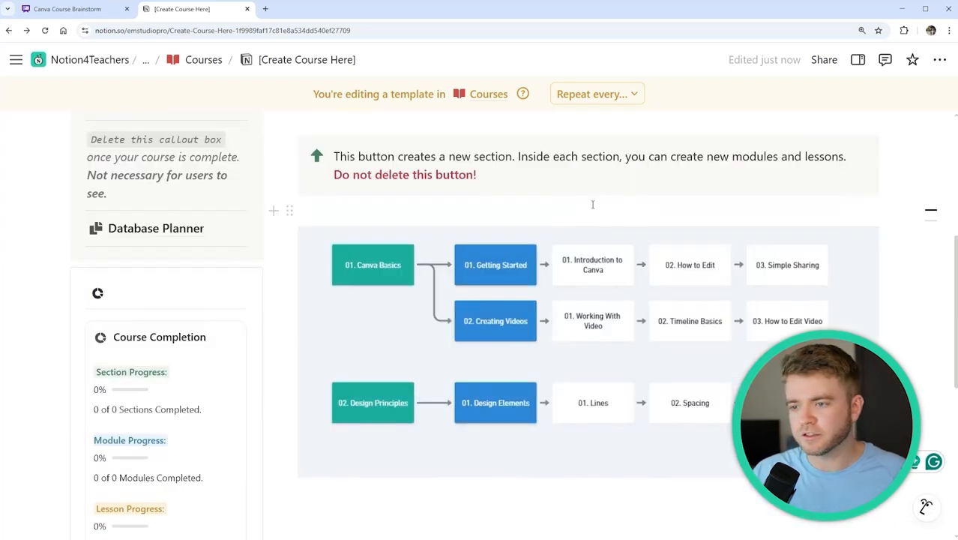
scroll(476, 289, "up", 2)
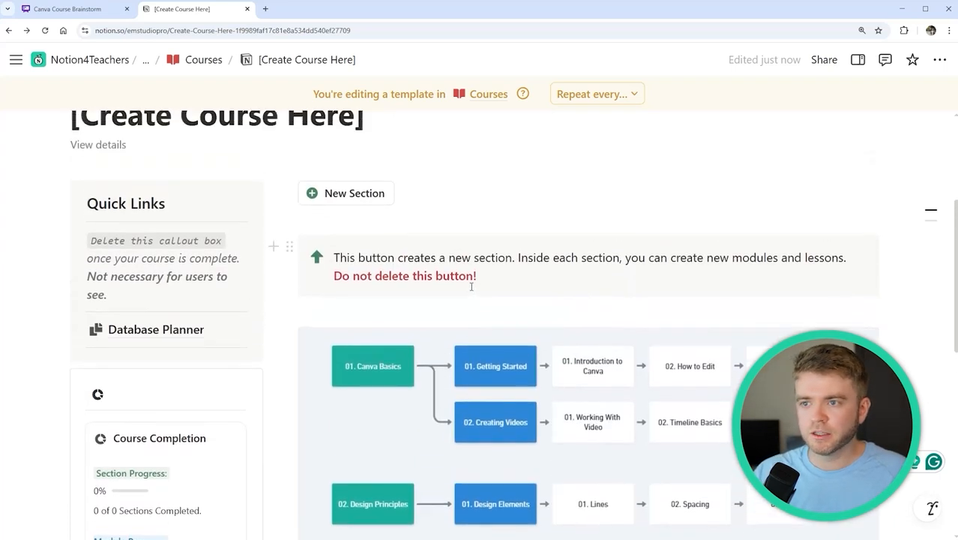
Add a new course section and title it '01. Canva Basics'
left_click(349, 195)
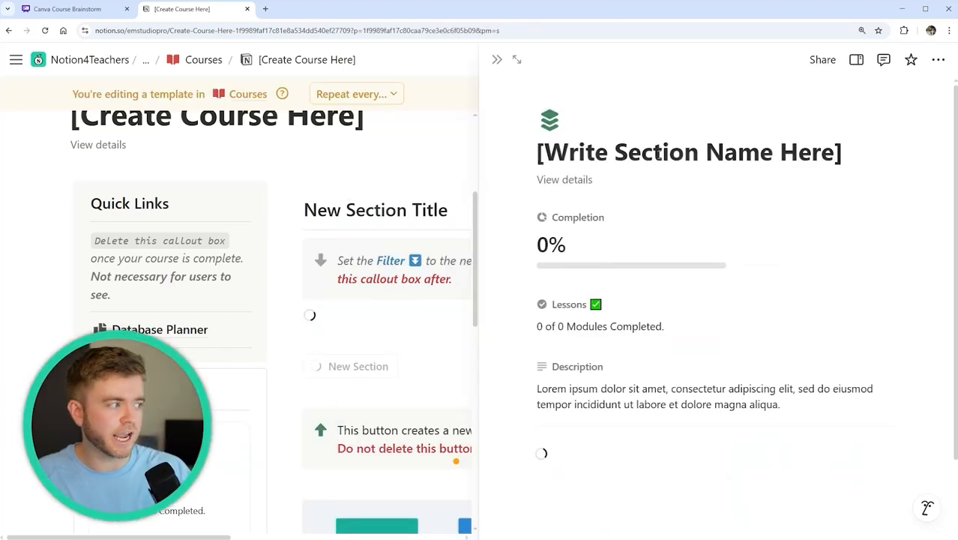
left_click(736, 154)
triple_click(736, 159)
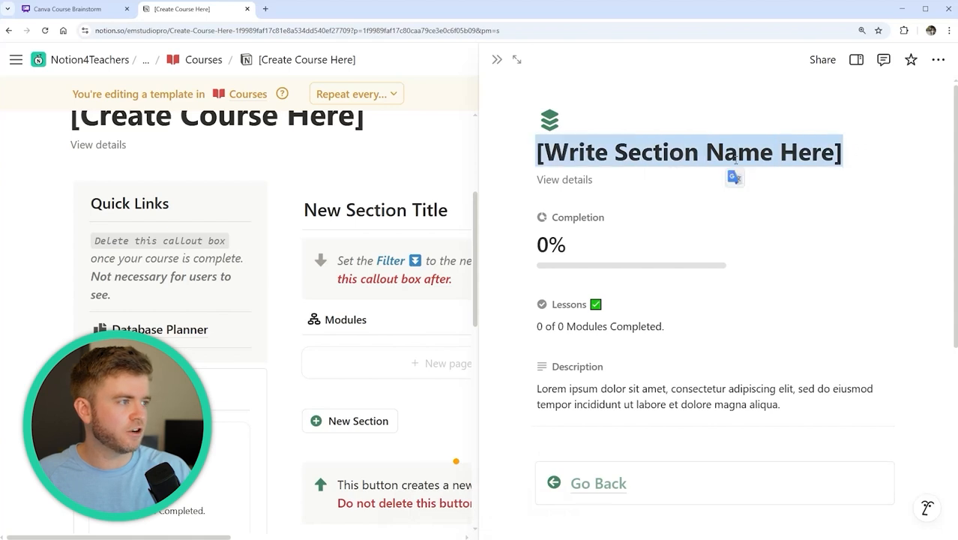
type("01. Canva Basics")
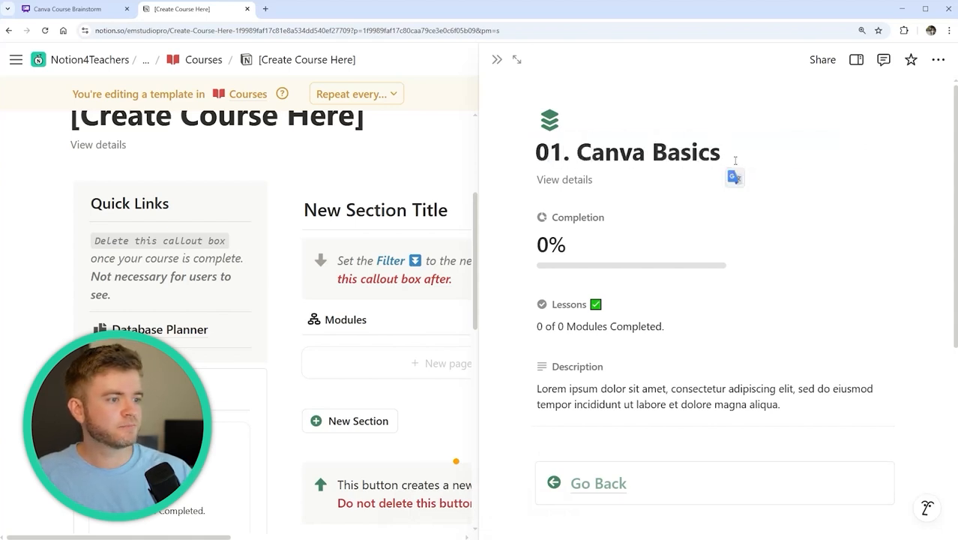
scroll(659, 247, "down", 2)
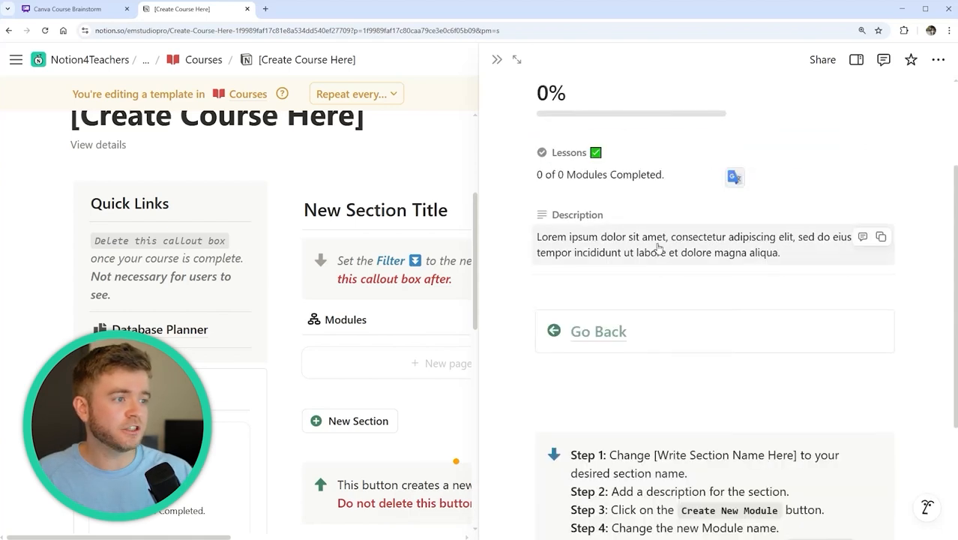
scroll(658, 251, "down", 4)
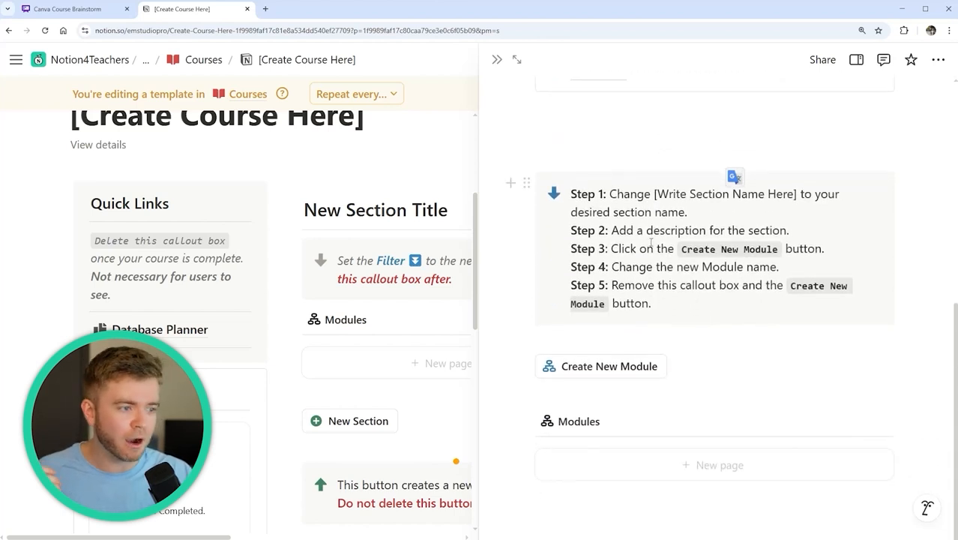
Create two placeholder modules in the section and close the side peek
left_click(612, 374)
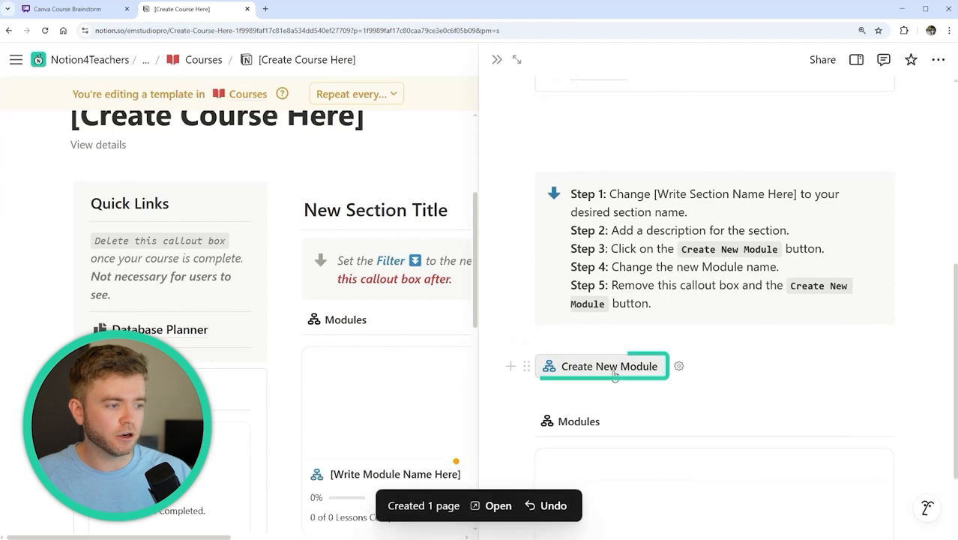
left_click(609, 370)
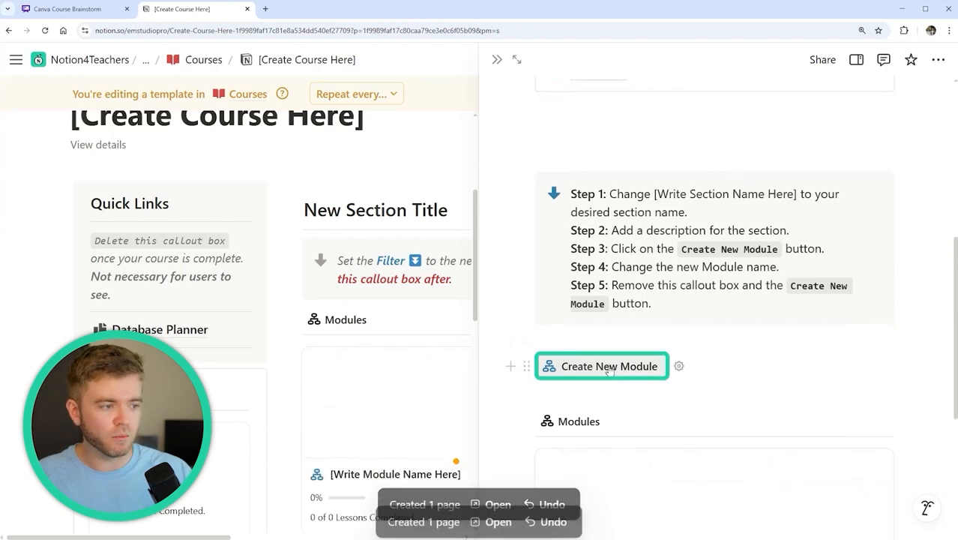
key("Escape")
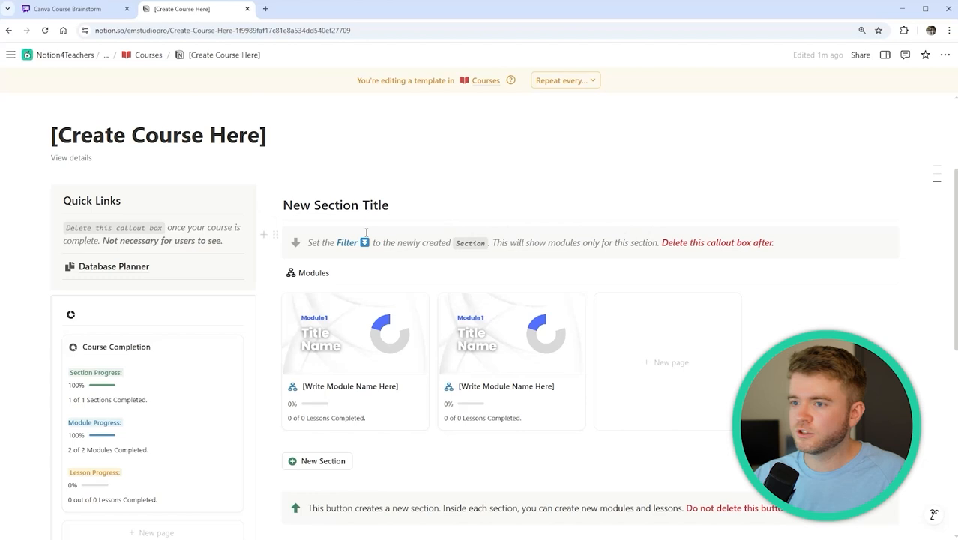
Replace the 'New Section Title' heading with '01. Canva Basics'
scroll(367, 230, "down", 1)
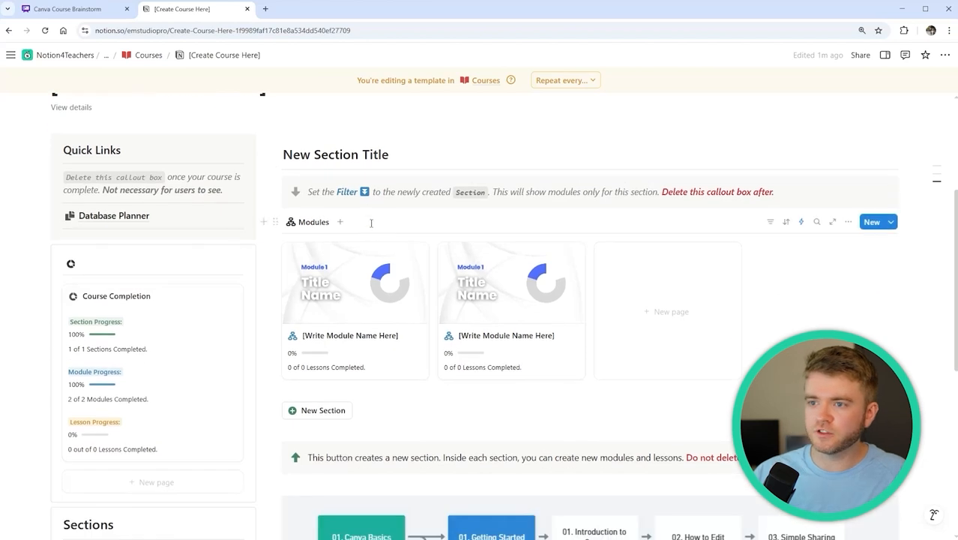
scroll(370, 223, "up", 1)
scroll(370, 225, "down", 1)
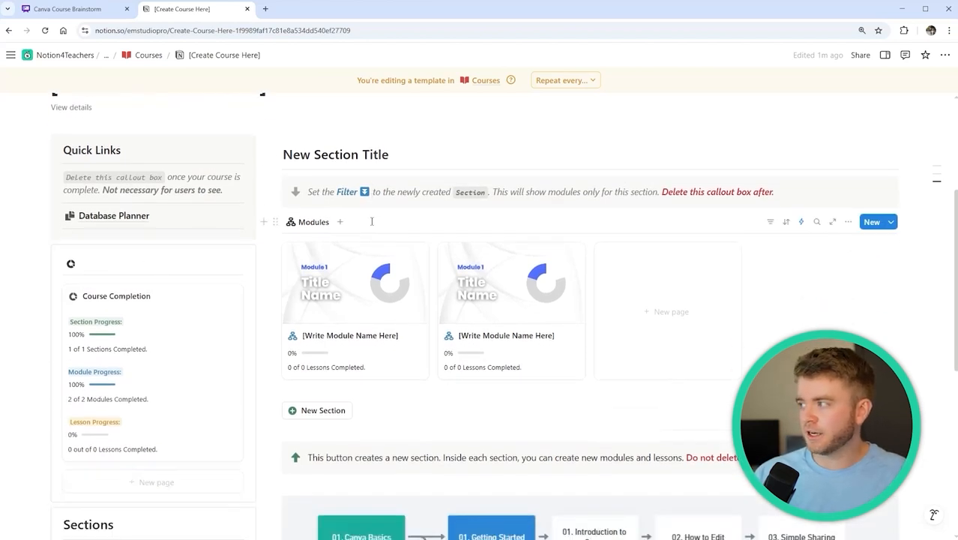
scroll(229, 298, "down", 4)
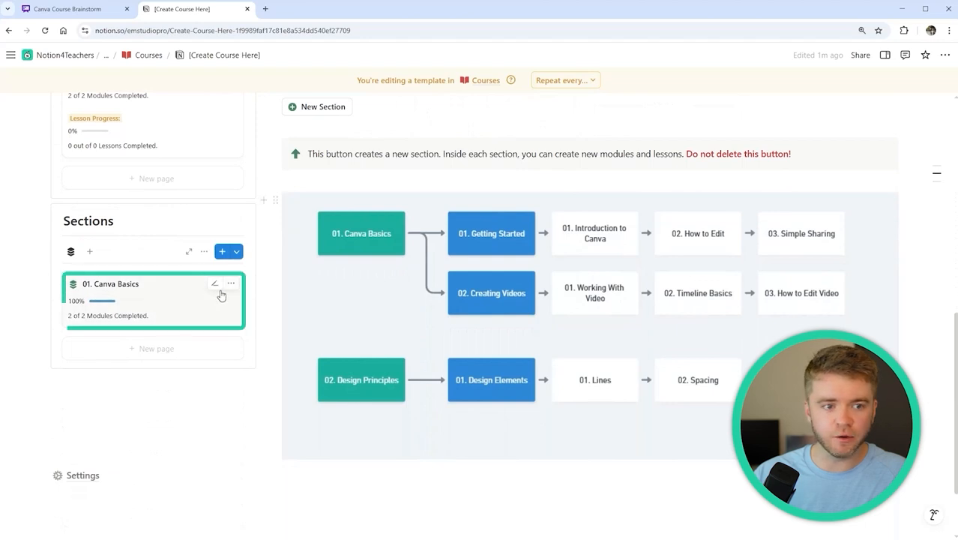
scroll(387, 273, "up", 4)
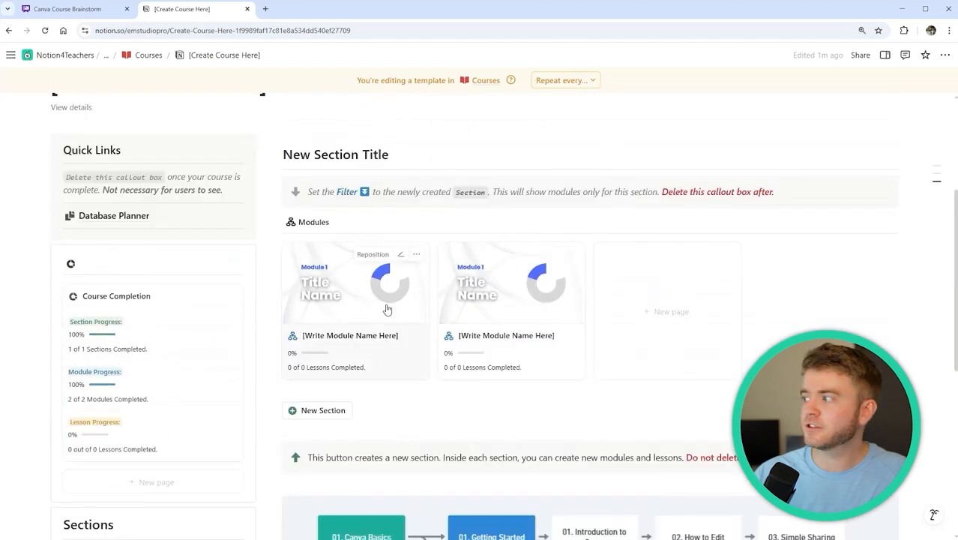
scroll(387, 309, "up", 1)
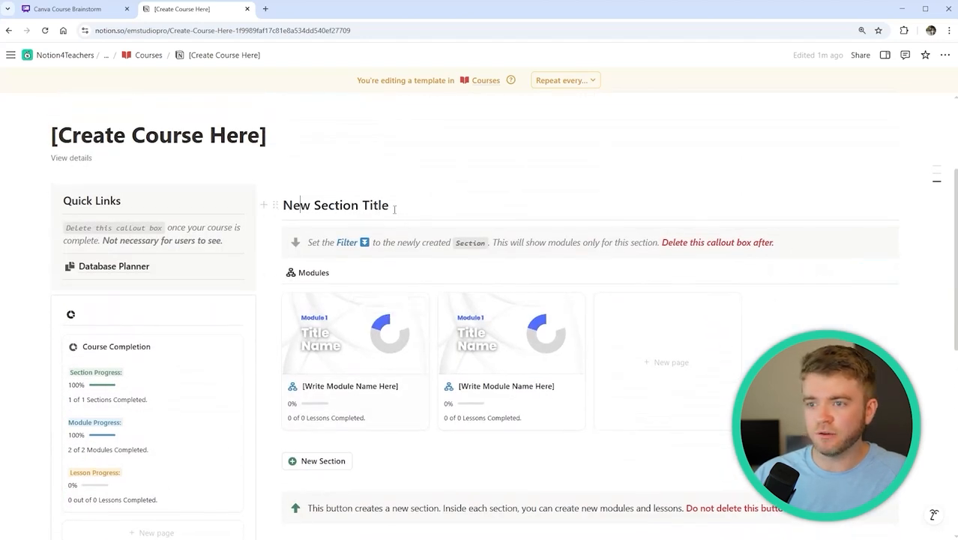
triple_click(392, 207)
type("01. Canva Basics")
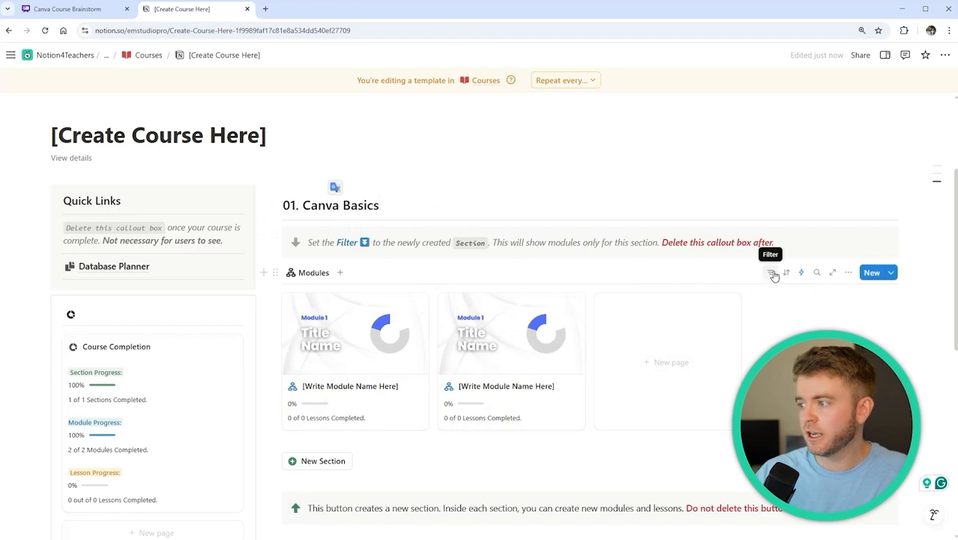
Filter Modules to Section '01. Canva Basics', save for everyone, and delete the instruction callout
left_click(772, 275)
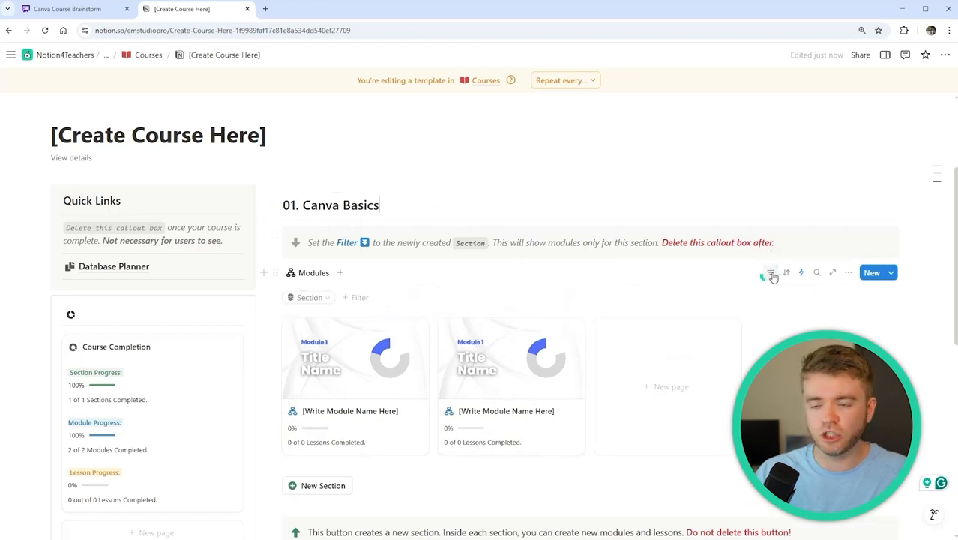
left_click(322, 300)
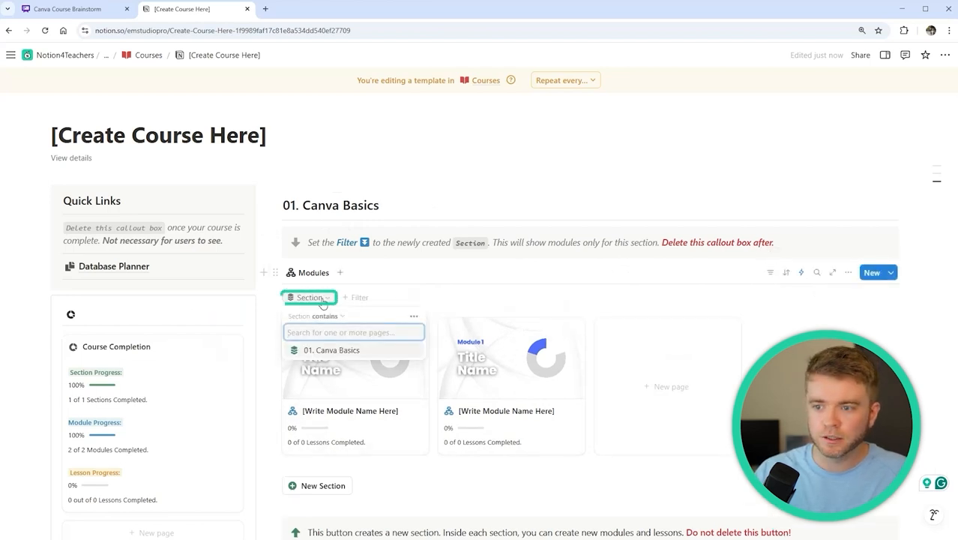
left_click(333, 352)
left_click(847, 297)
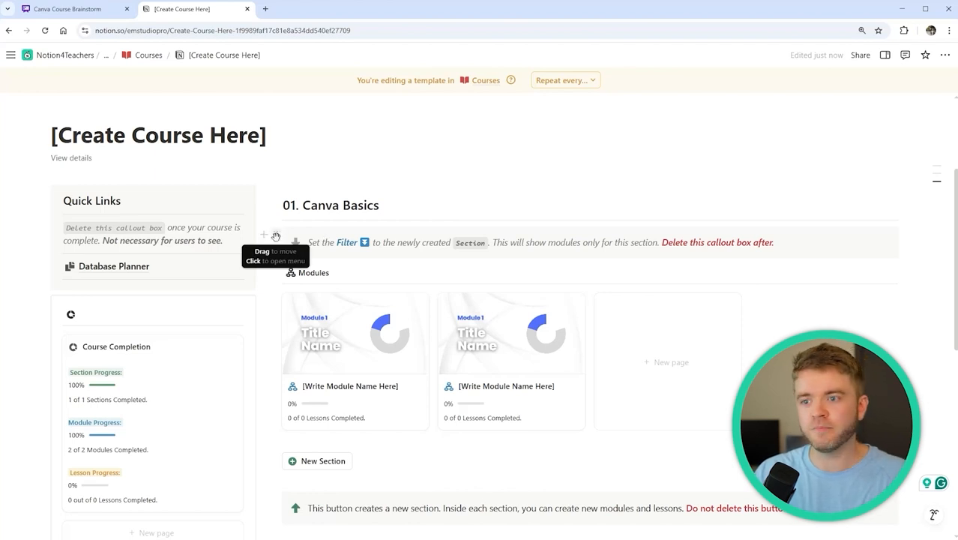
left_click(276, 236)
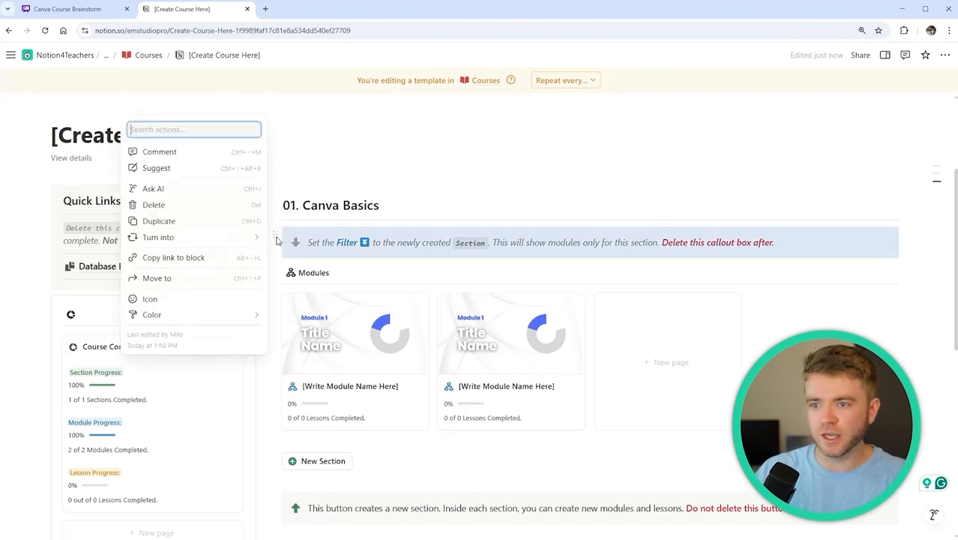
key("Delete")
Rename the two module cards to '01. Getting Started' and '02. Creating Videos'
scroll(403, 156, "down", 1)
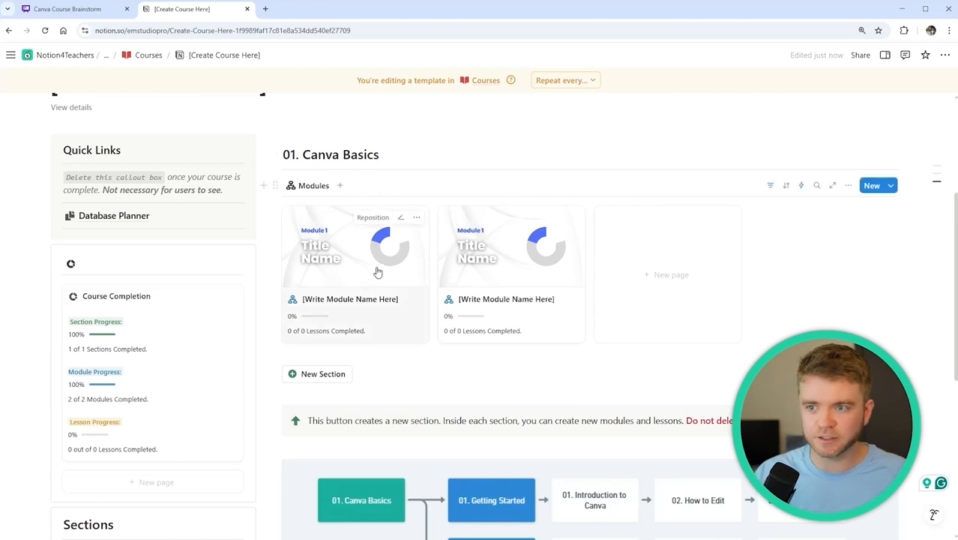
scroll(445, 279, "down", 2)
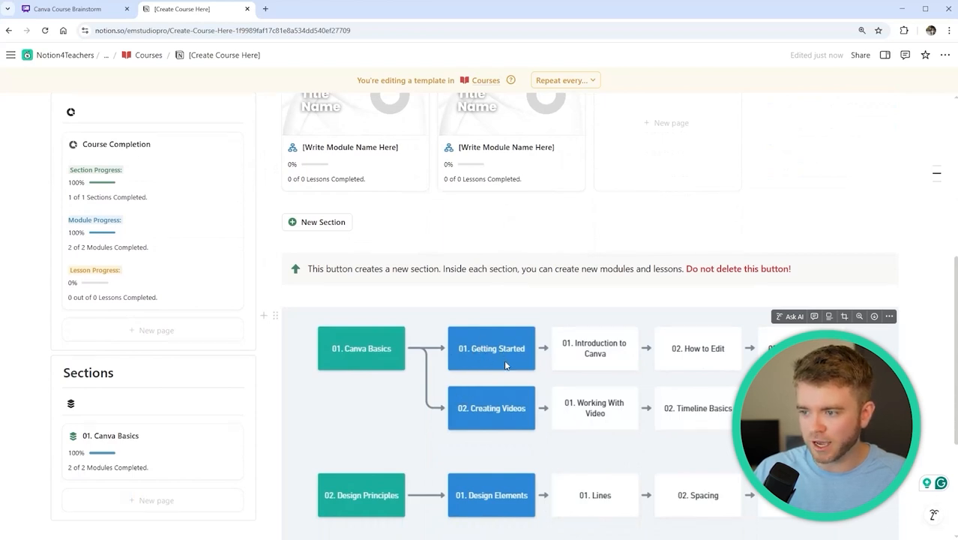
scroll(504, 372, "up", 1)
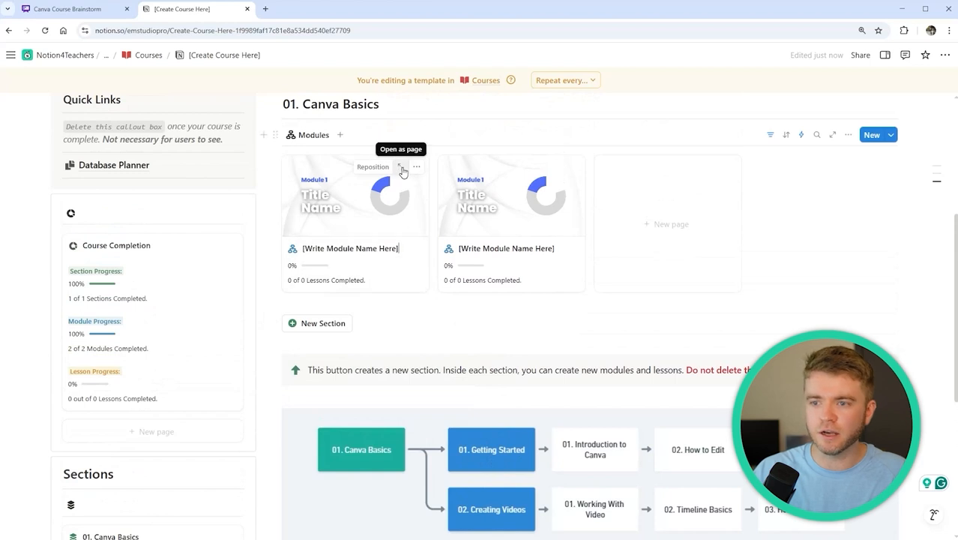
triple_click(391, 248)
type("0")
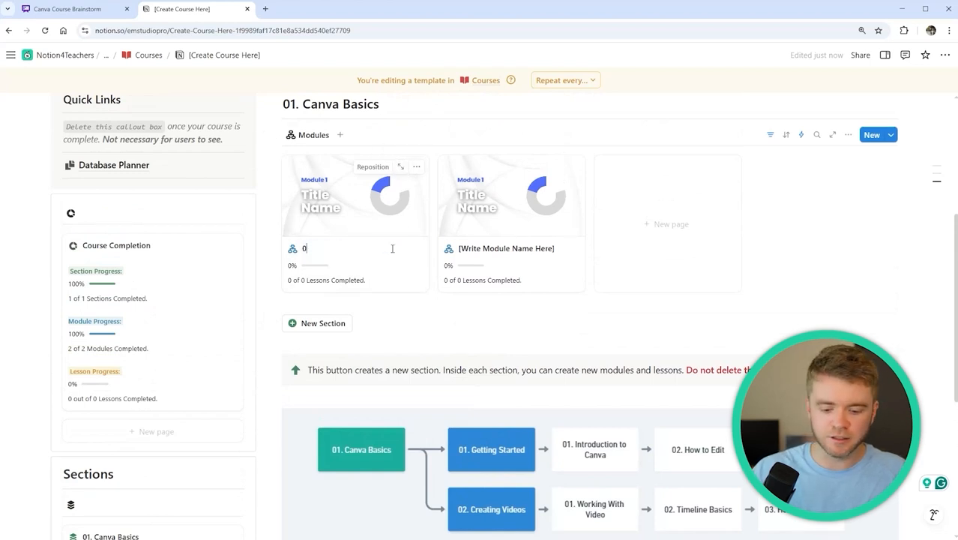
type("1. Ge")
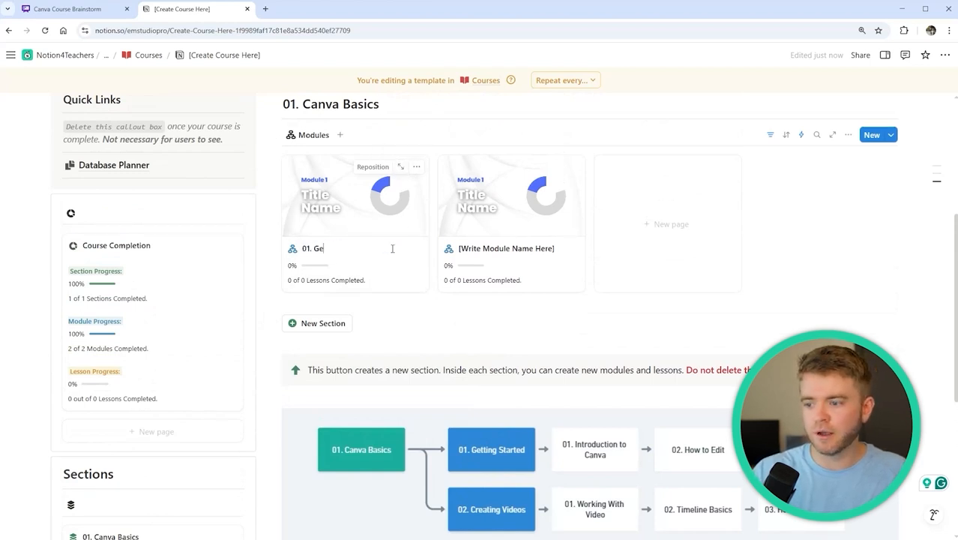
type("tting Started")
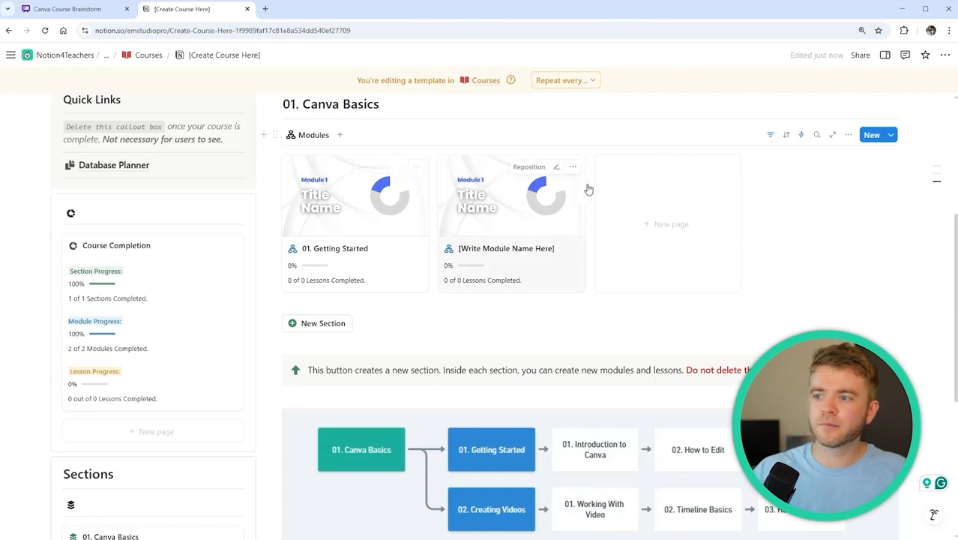
triple_click(537, 248)
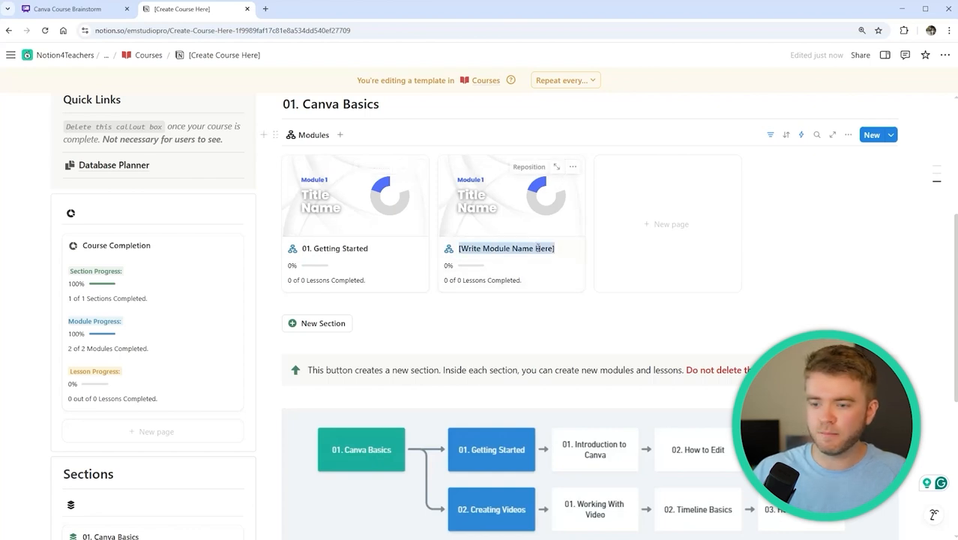
type("02. Creating Videos")
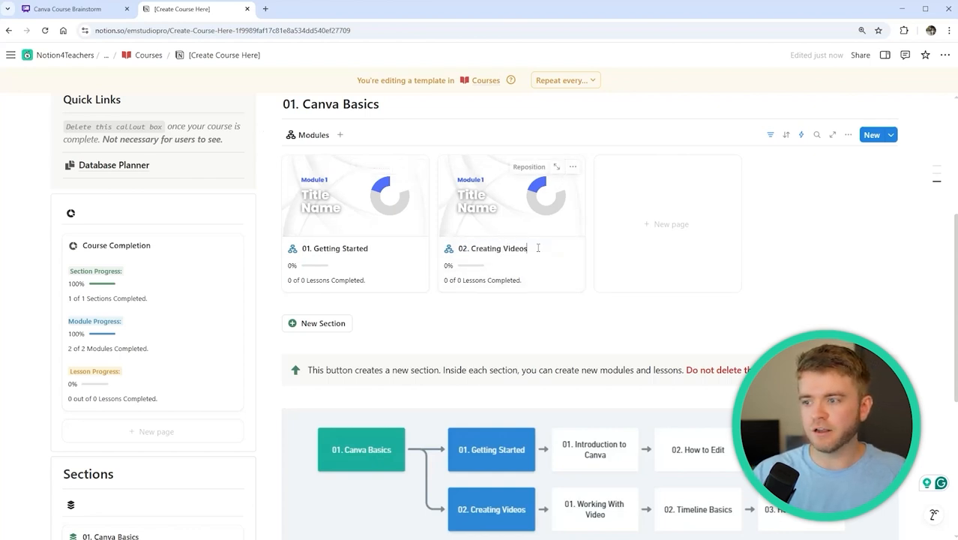
key("Return")
left_click(602, 133)
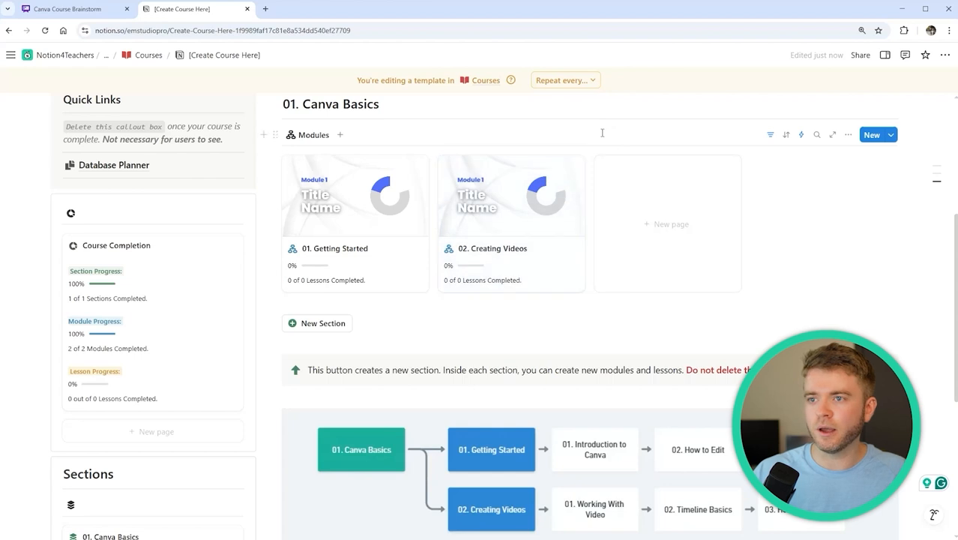
scroll(460, 216, "down", 3)
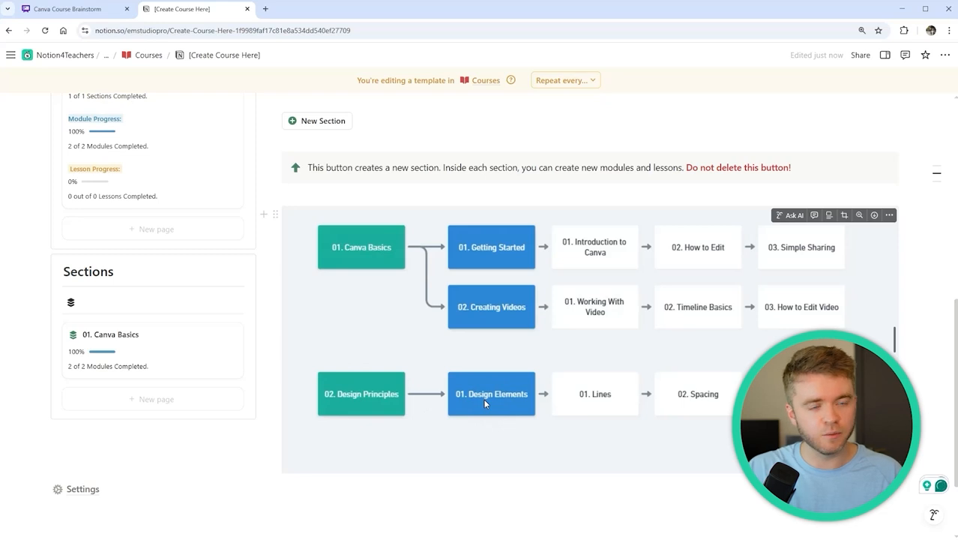
scroll(483, 405, "up", 3)
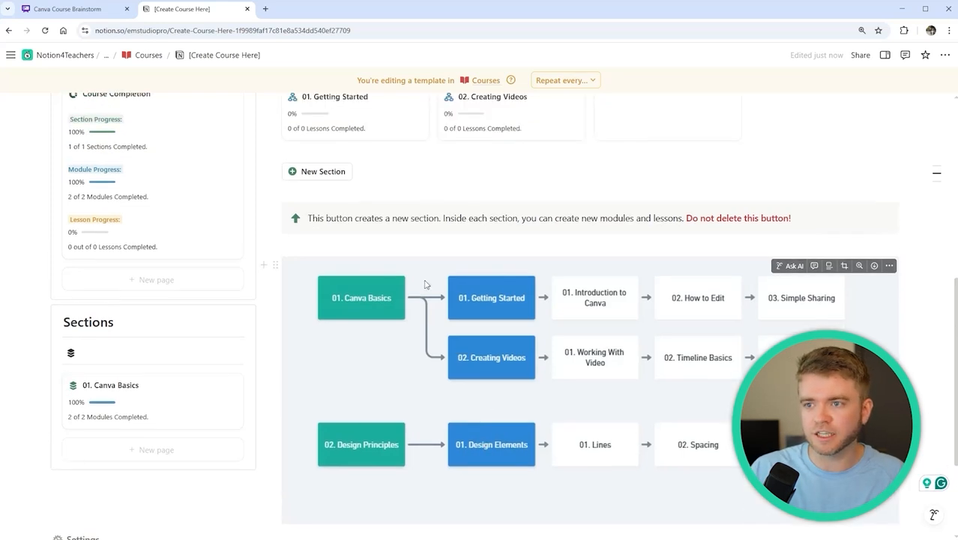
Add a section named '02. Design Principles' with one new module, then close the peek
left_click(311, 272)
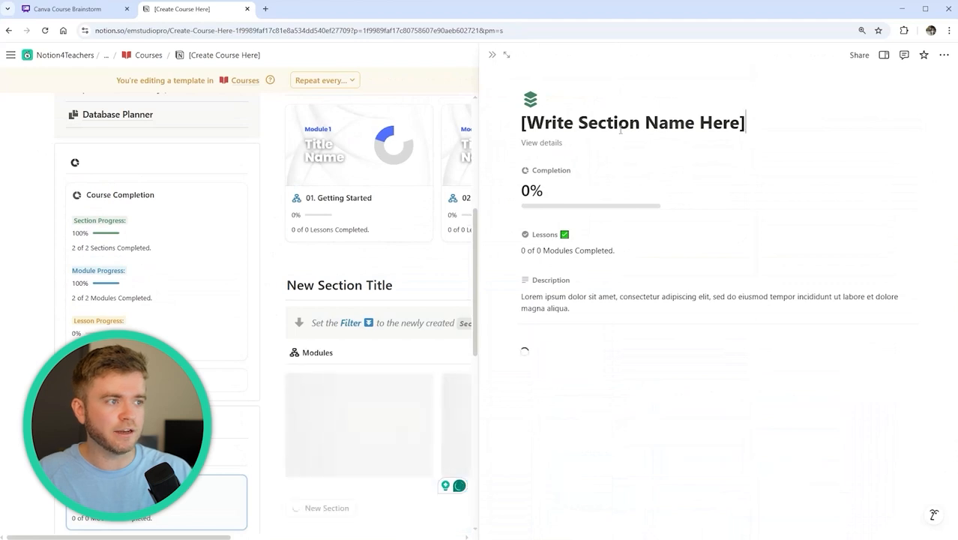
triple_click(603, 124)
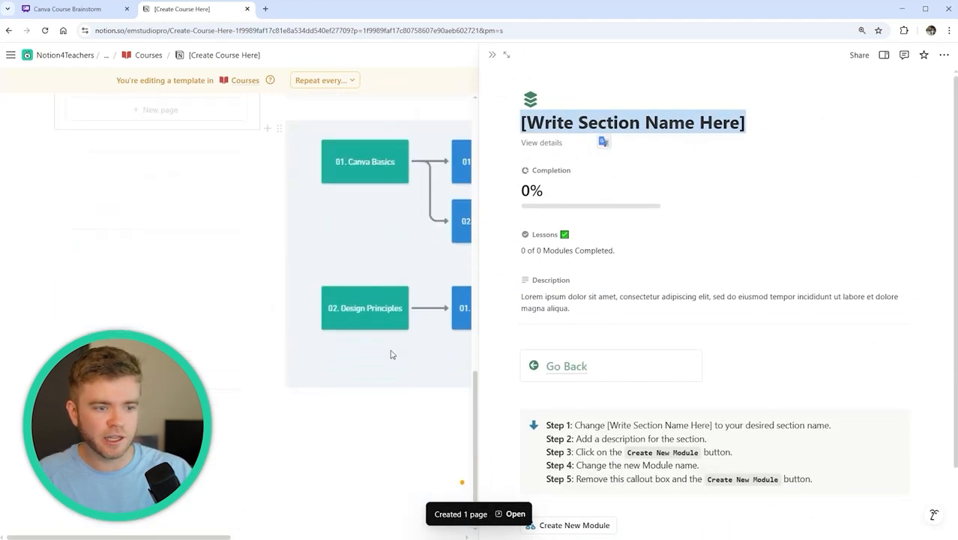
type("02. ")
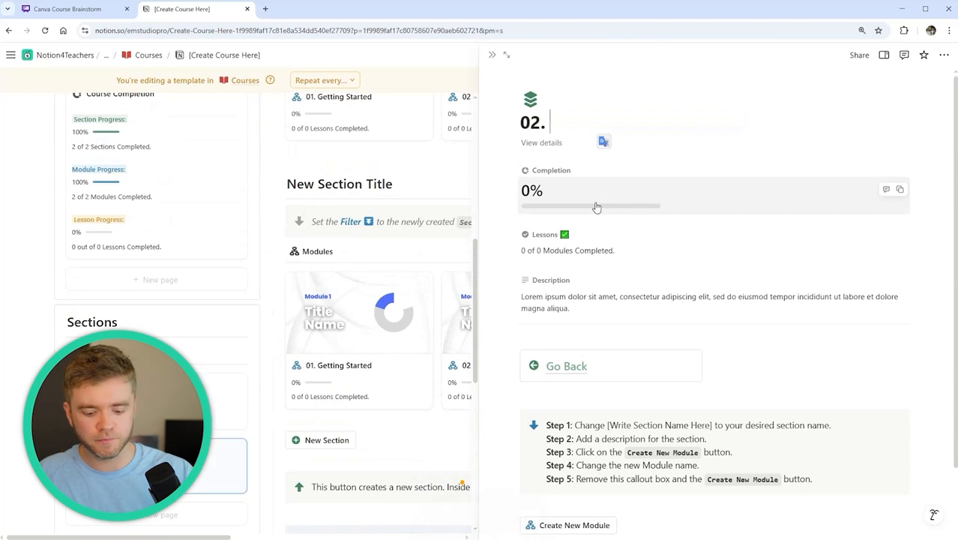
type("Design Prin")
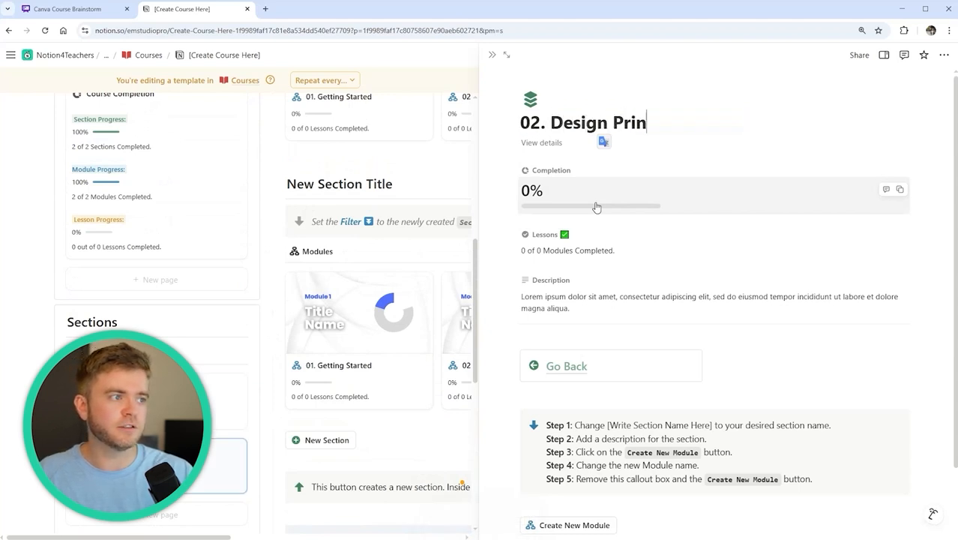
type("ciples")
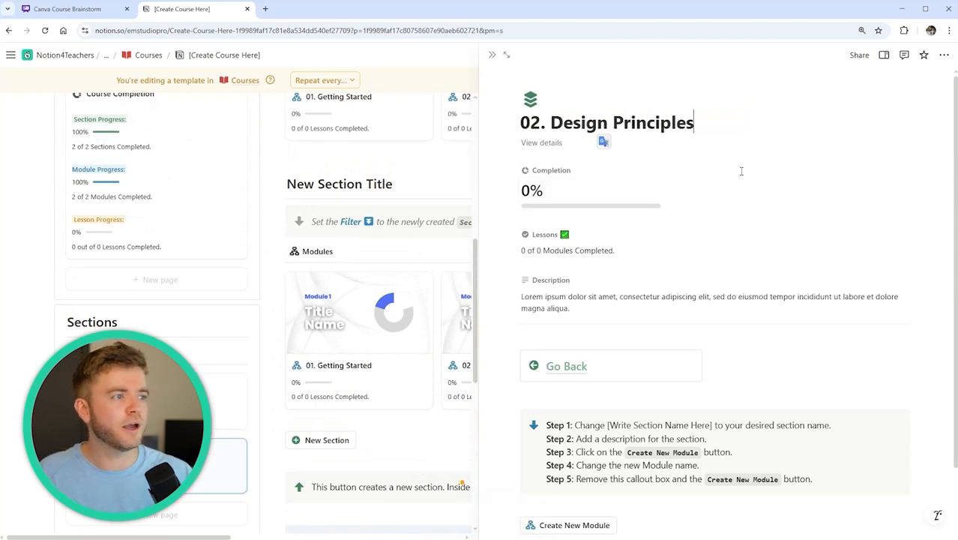
scroll(662, 255, "down", 3)
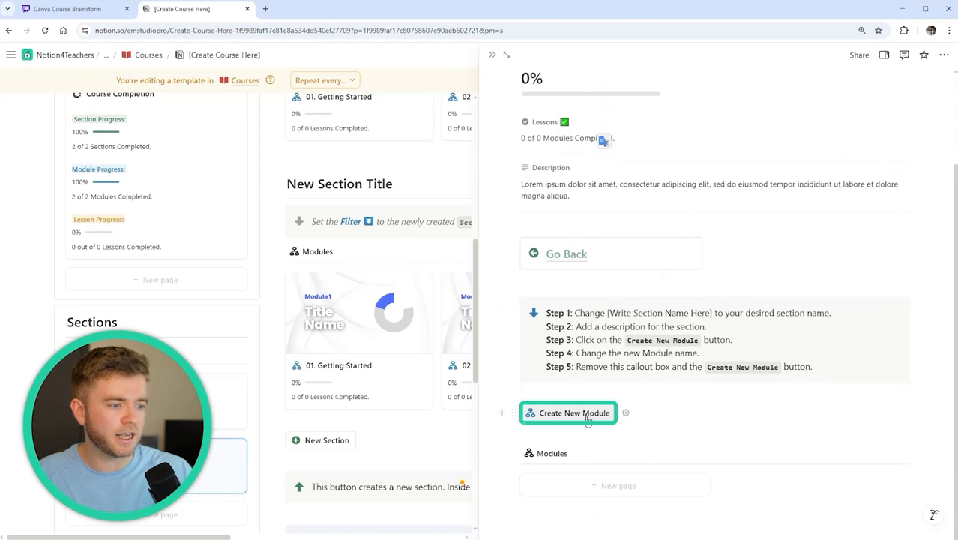
left_click(592, 413)
scroll(675, 355, "down", 3)
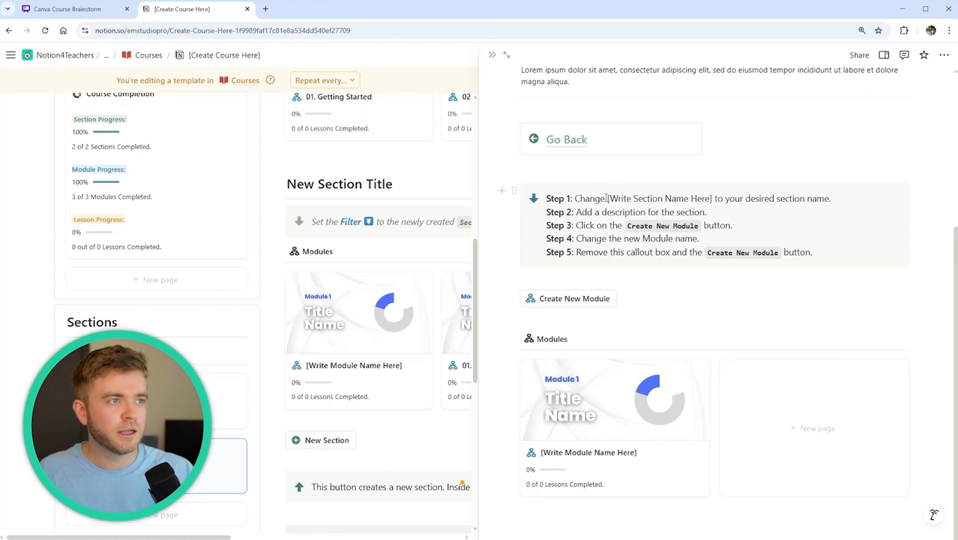
key("Escape")
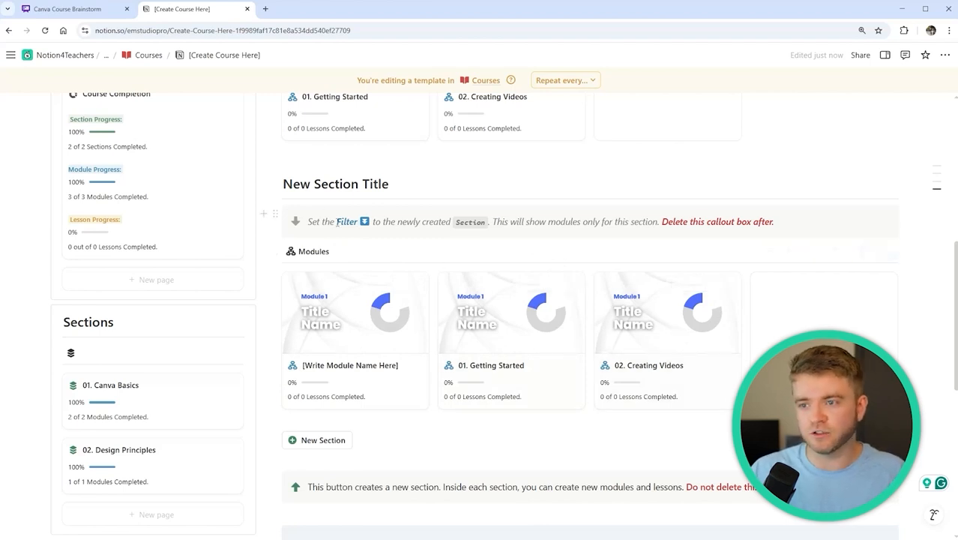
Filter the new Modules list to Section '02. Design Principles' and save for everyone
left_click(771, 253)
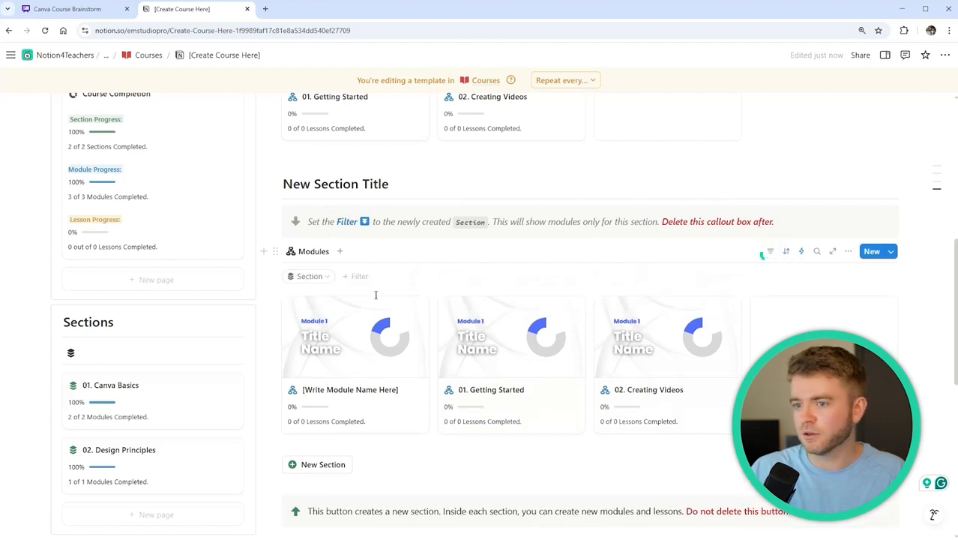
left_click(309, 276)
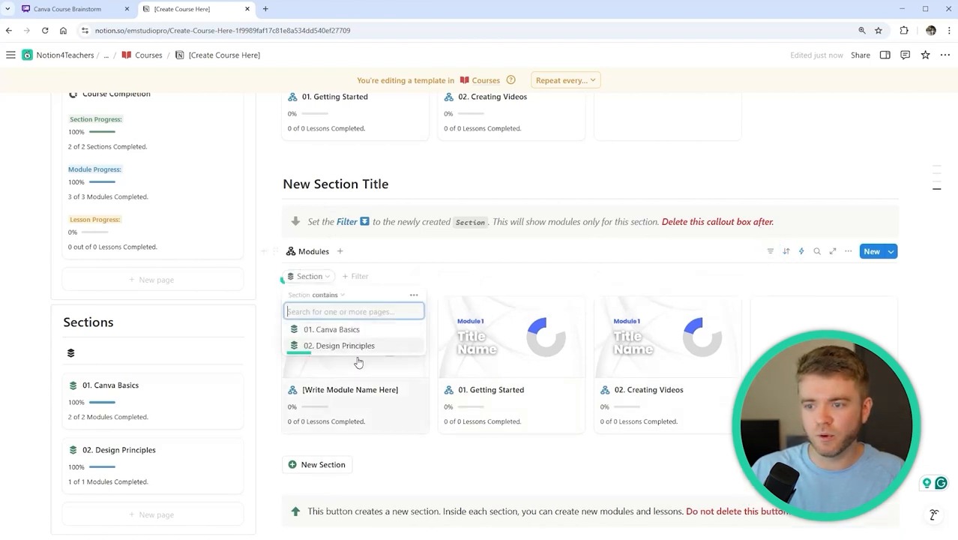
left_click(365, 345)
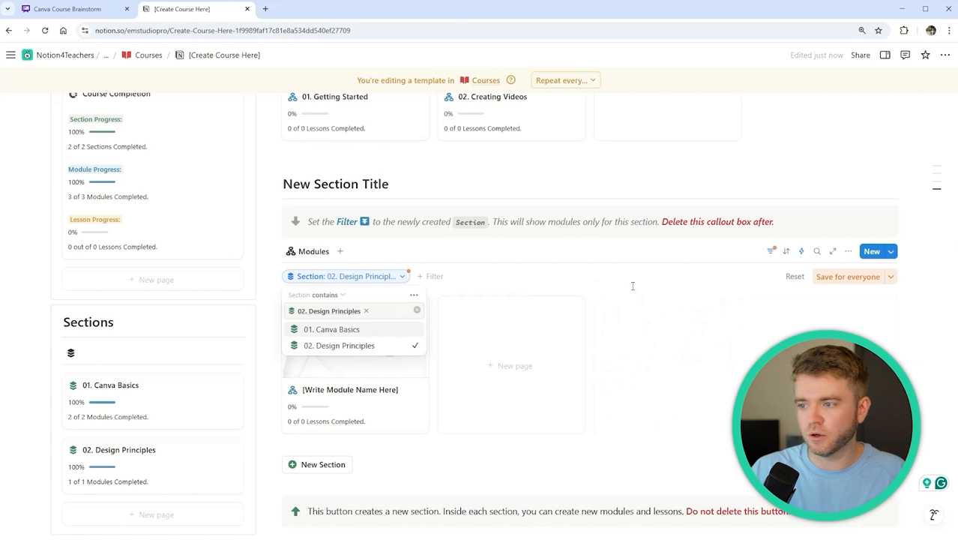
left_click(633, 285)
left_click(851, 279)
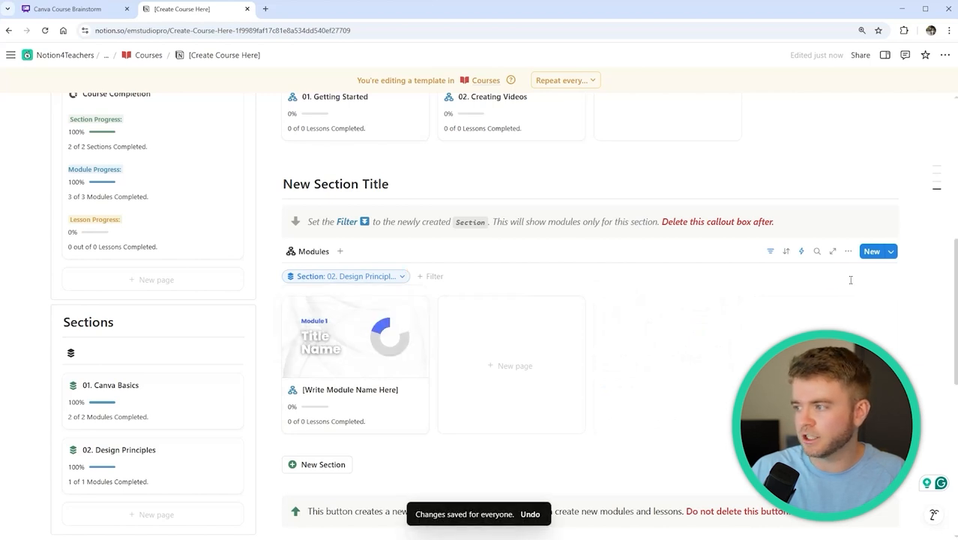
left_click(770, 251)
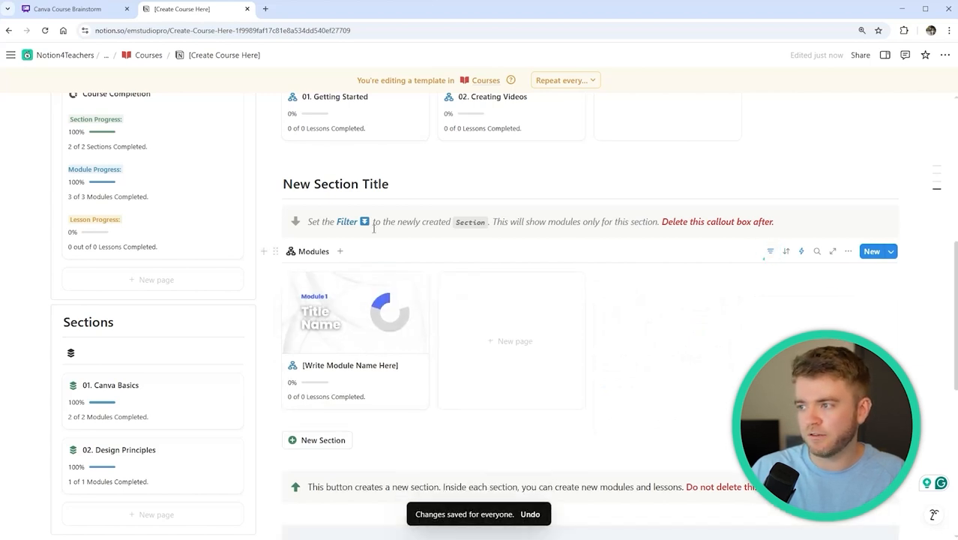
Delete the filter instruction callout and retitle the heading '02. Design Principles'
left_click(275, 214)
key("Delete")
left_click_drag(268, 184, 389, 185)
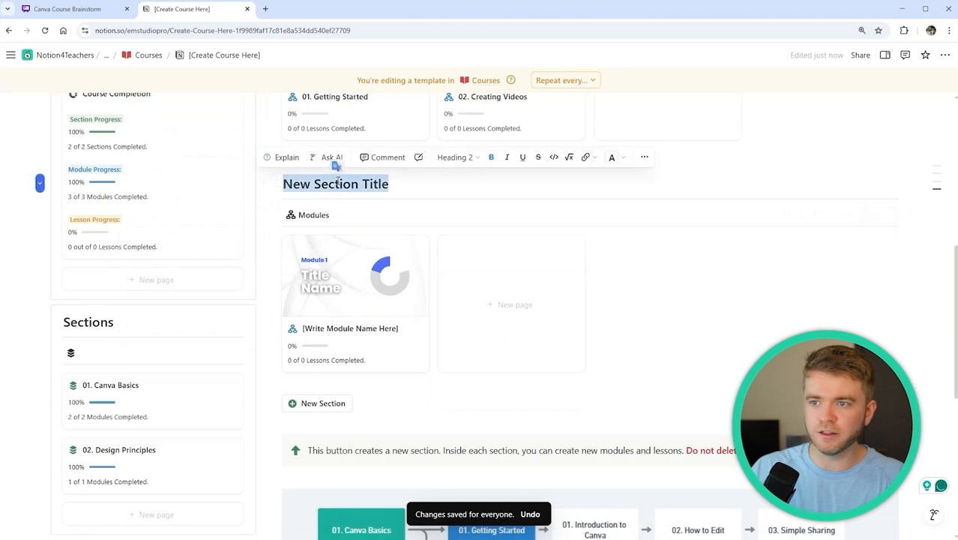
type("02. Design Principles")
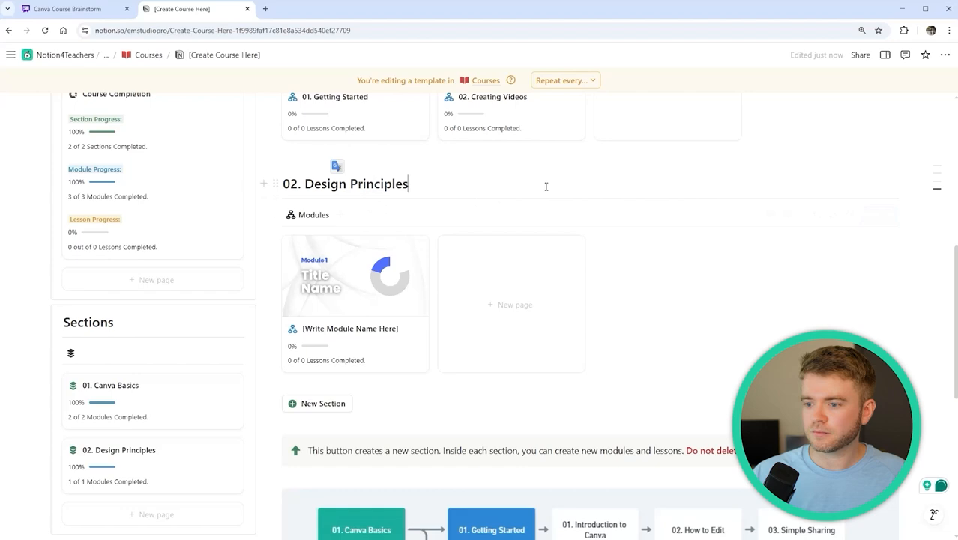
scroll(545, 187, "down", 4)
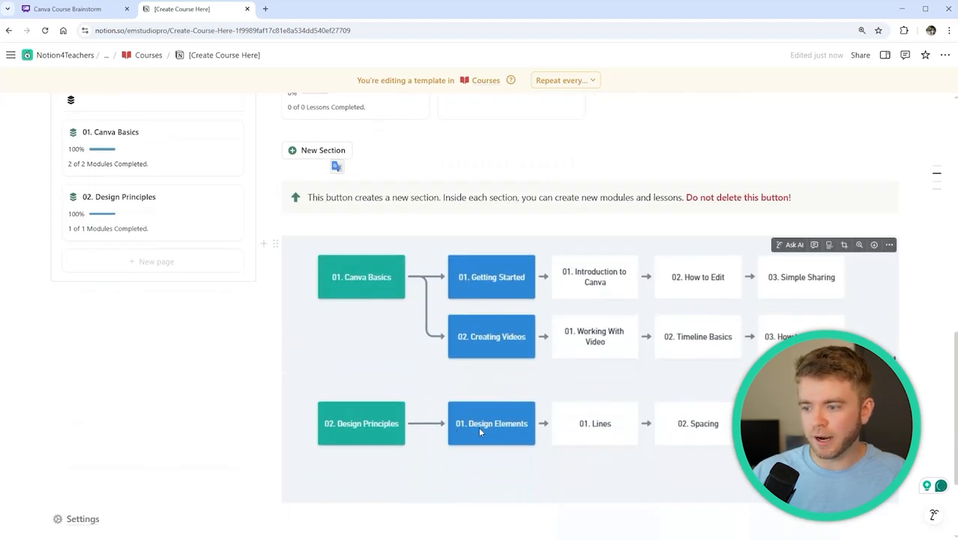
Rename the placeholder module under 02. Design Principles to '01. Design Elements'
scroll(480, 426, "up", 5)
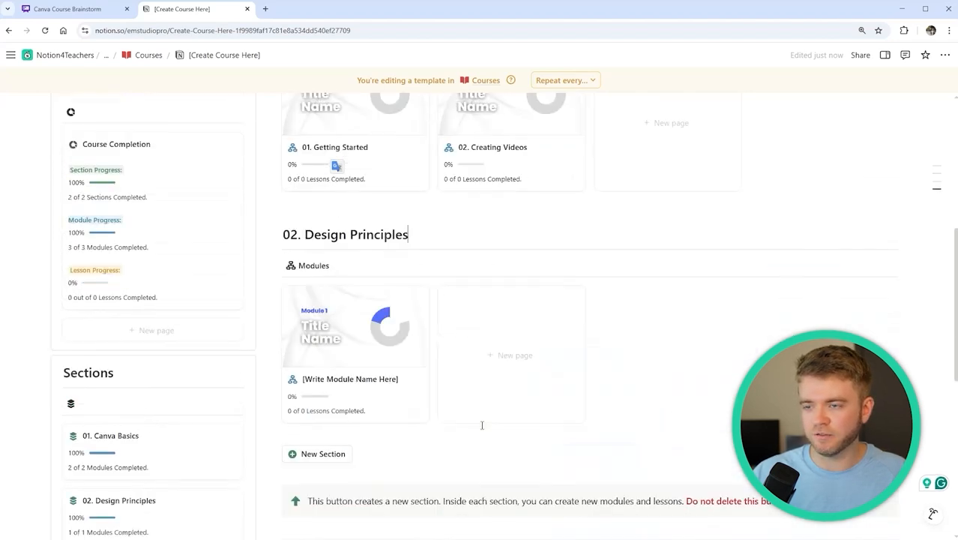
scroll(481, 426, "down", 2)
left_click(401, 197)
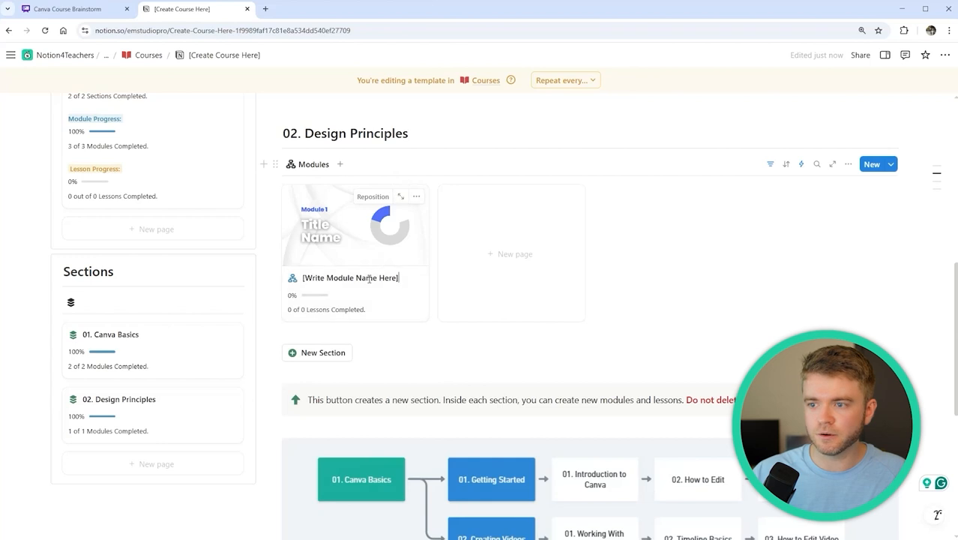
key("ctrl+a")
type("0")
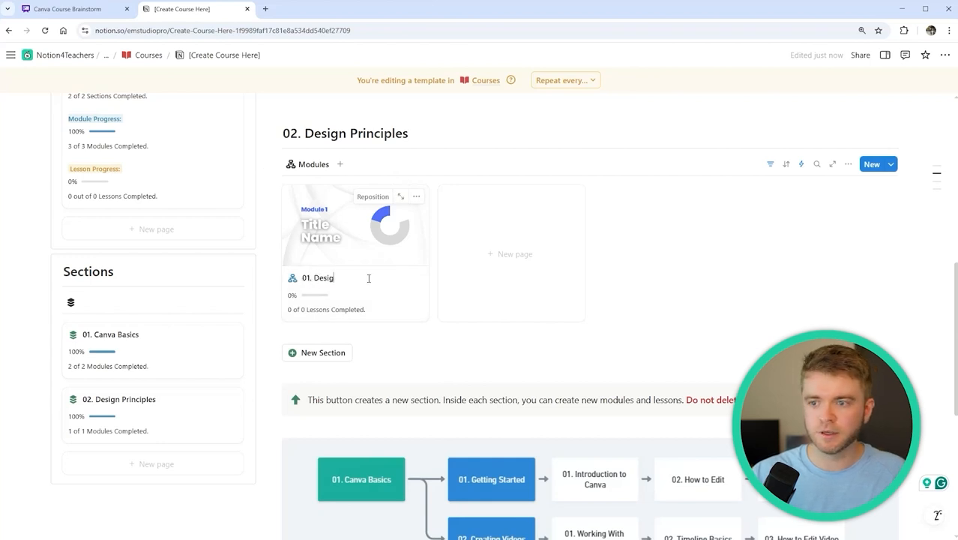
key("Return")
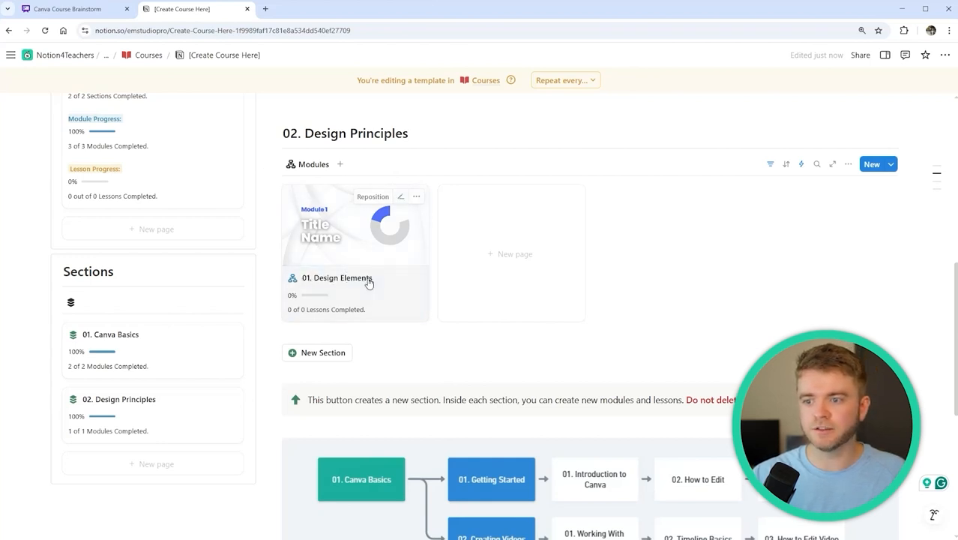
scroll(498, 191, "up", 3)
scroll(528, 280, "down", 2)
scroll(555, 338, "up", 1)
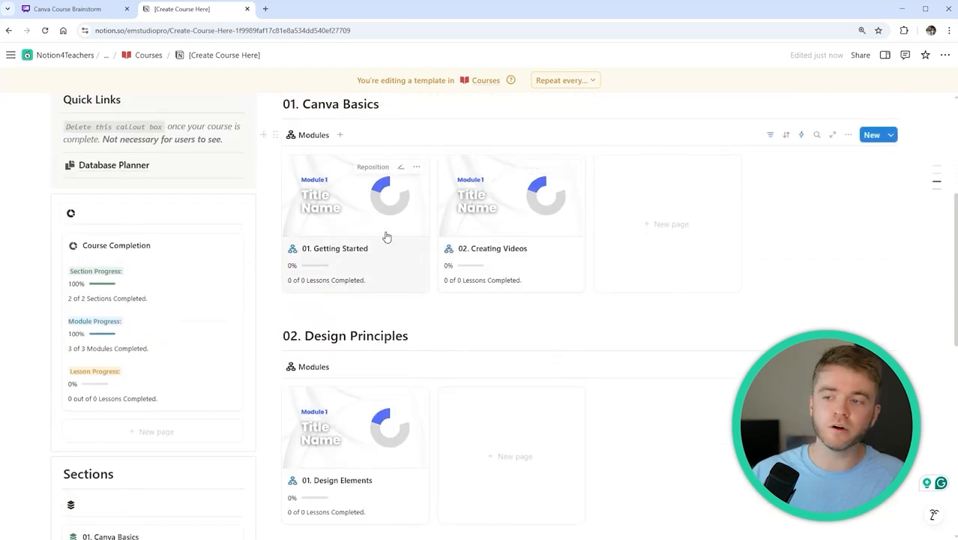
scroll(386, 224, "down", 1)
scroll(460, 273, "down", 2)
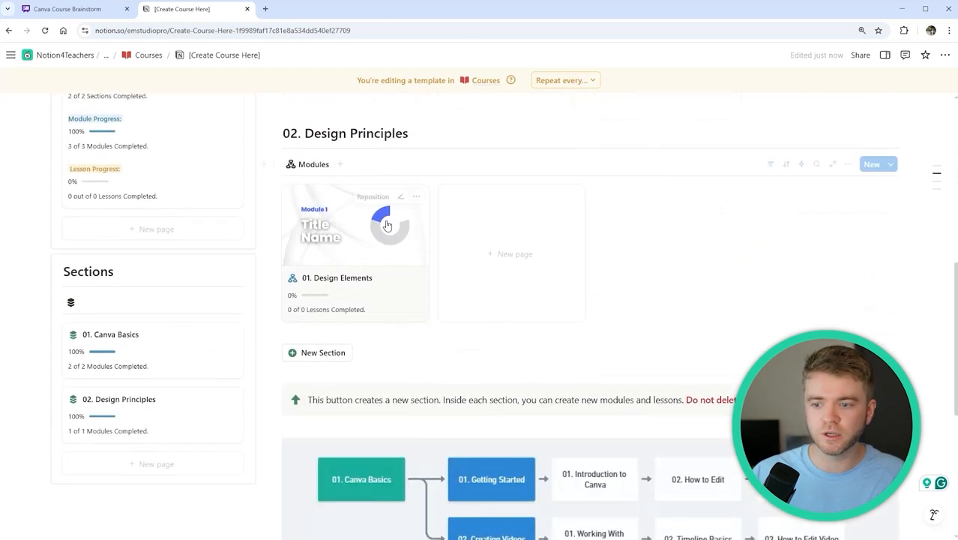
scroll(480, 271, "down", 1)
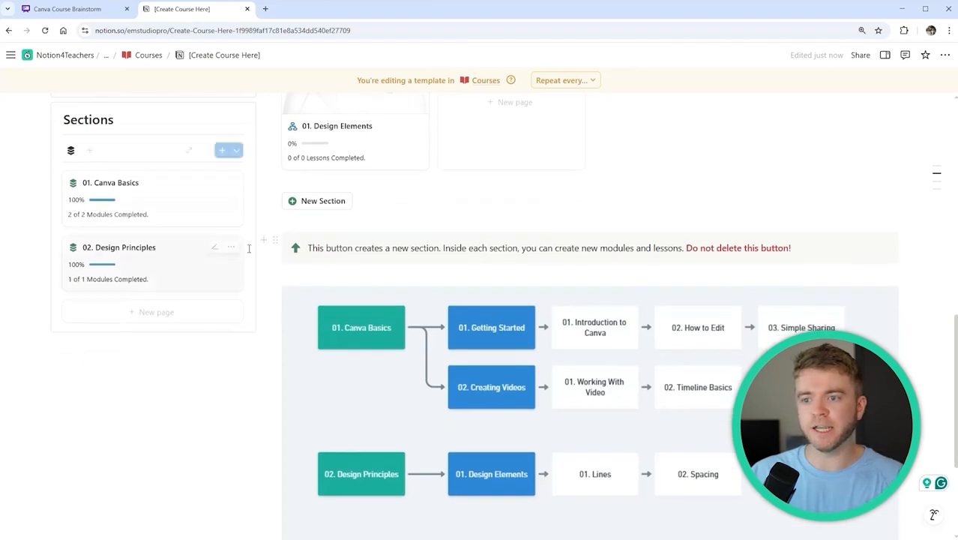
Delete the new-section instruction callout and the course flowchart image
left_click(275, 242)
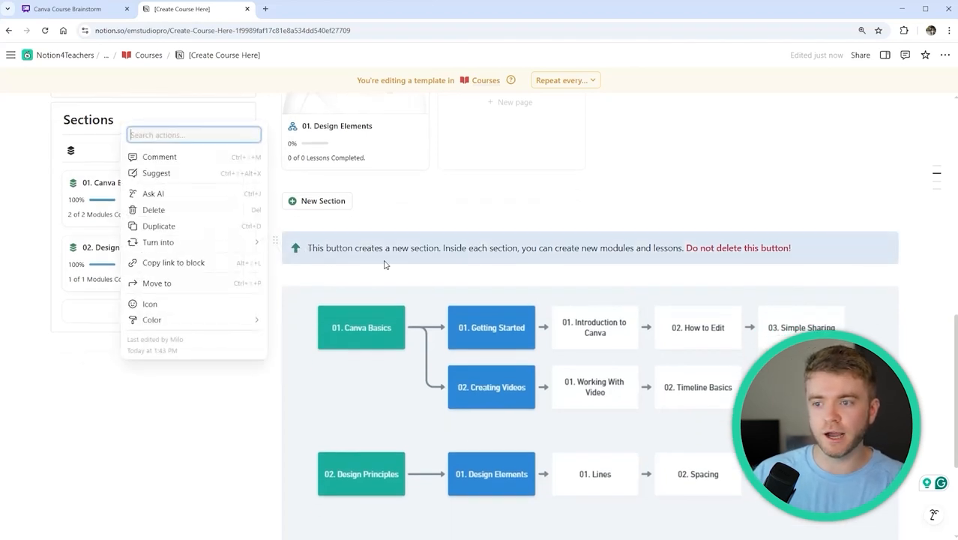
key("Delete")
left_click(312, 282)
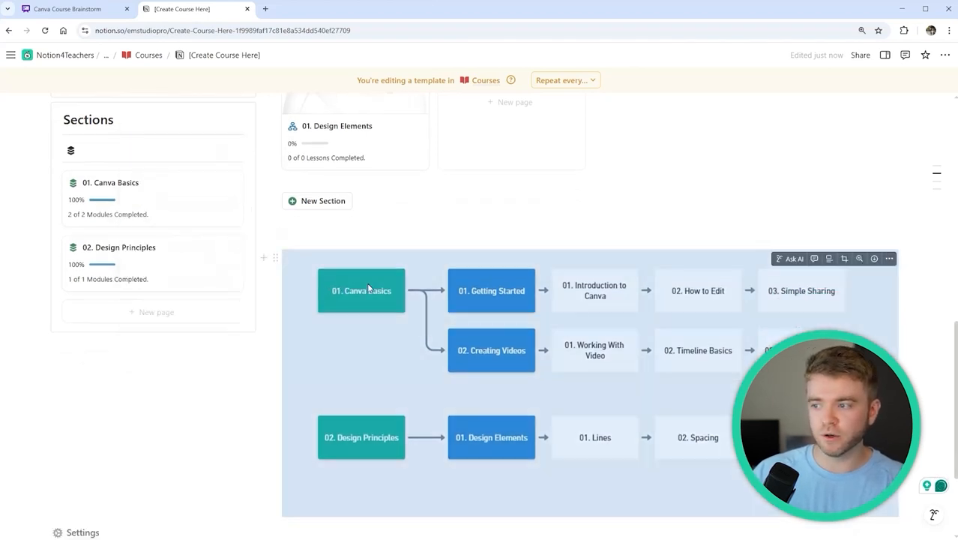
left_click(276, 258)
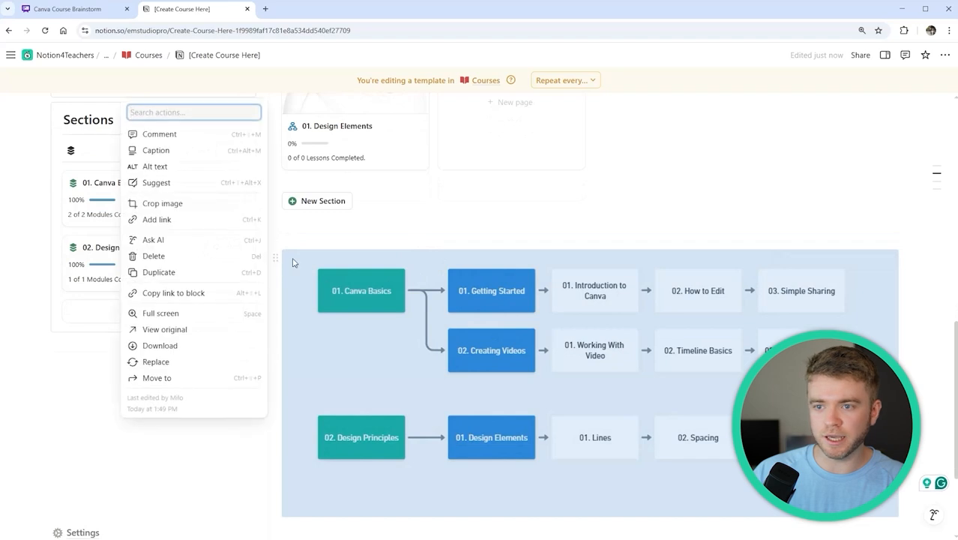
key("Delete")
scroll(399, 245, "up", 1)
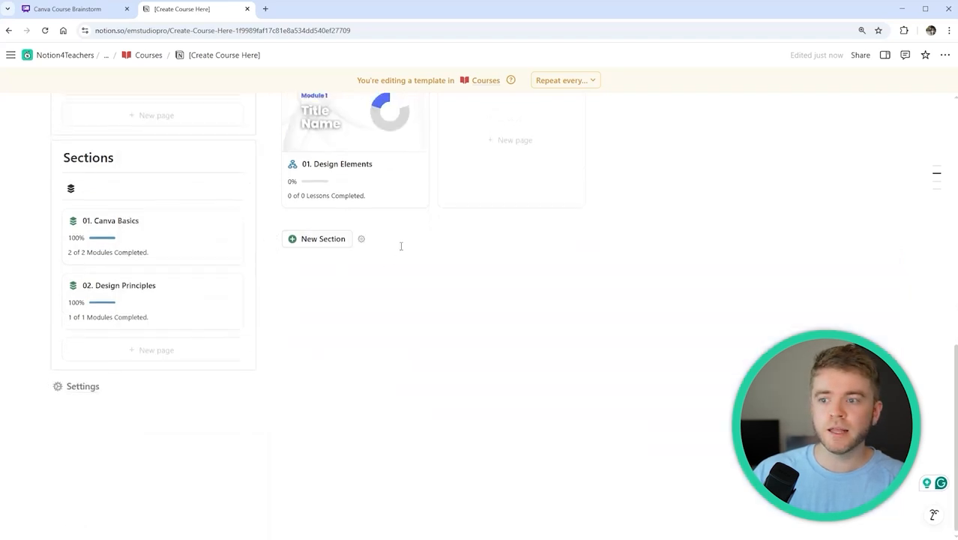
Drag the New Section button block down beside Settings
left_click(386, 285)
left_click(390, 269)
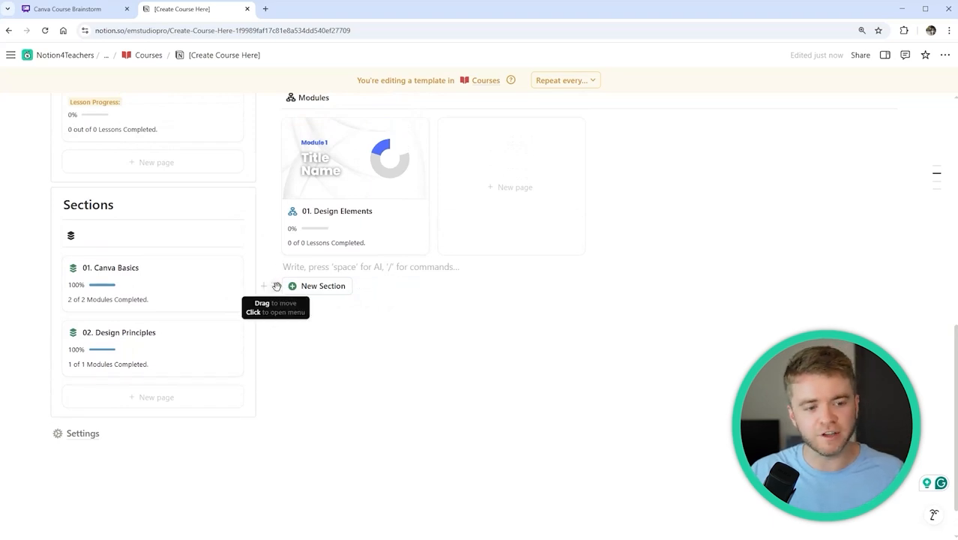
left_click_drag(275, 287, 82, 439)
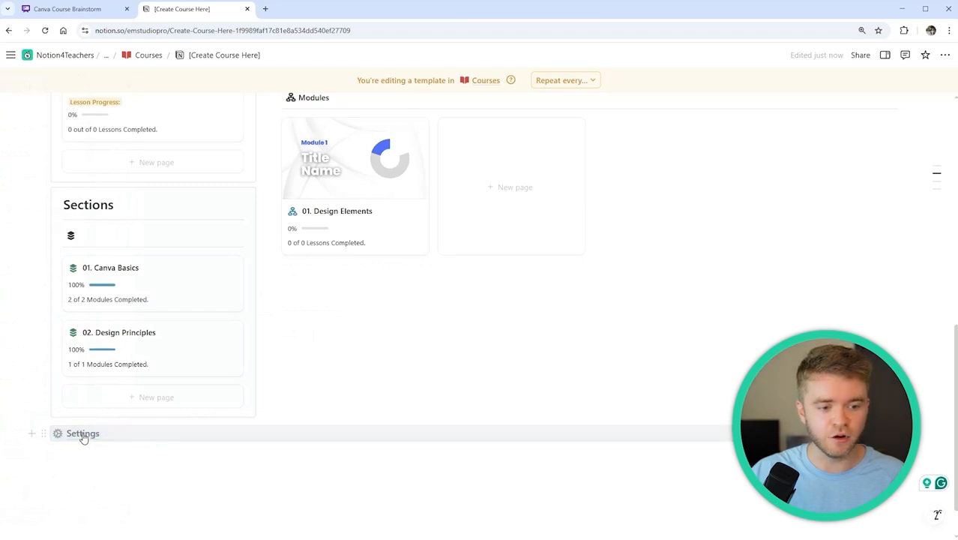
scroll(323, 370, "up", 1)
scroll(472, 390, "up", 3)
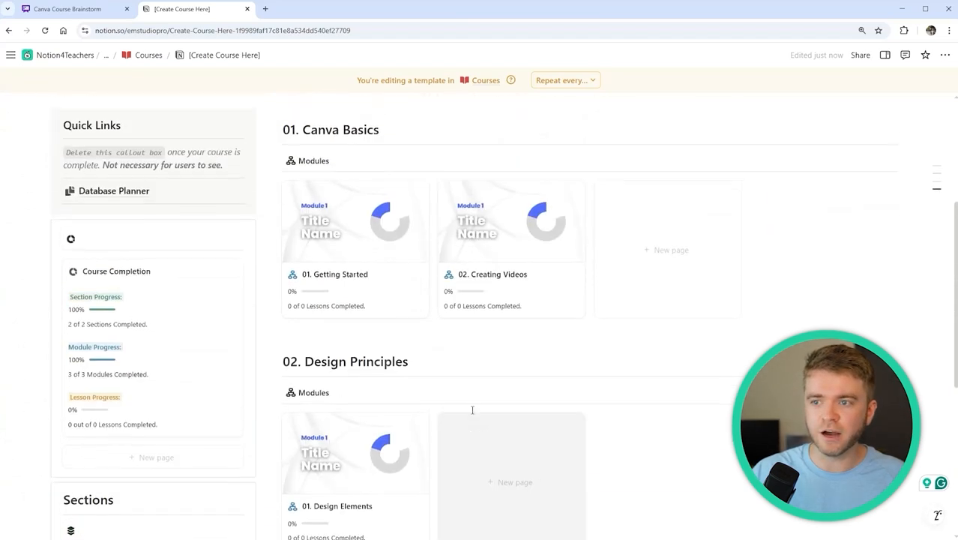
scroll(473, 409, "up", 1)
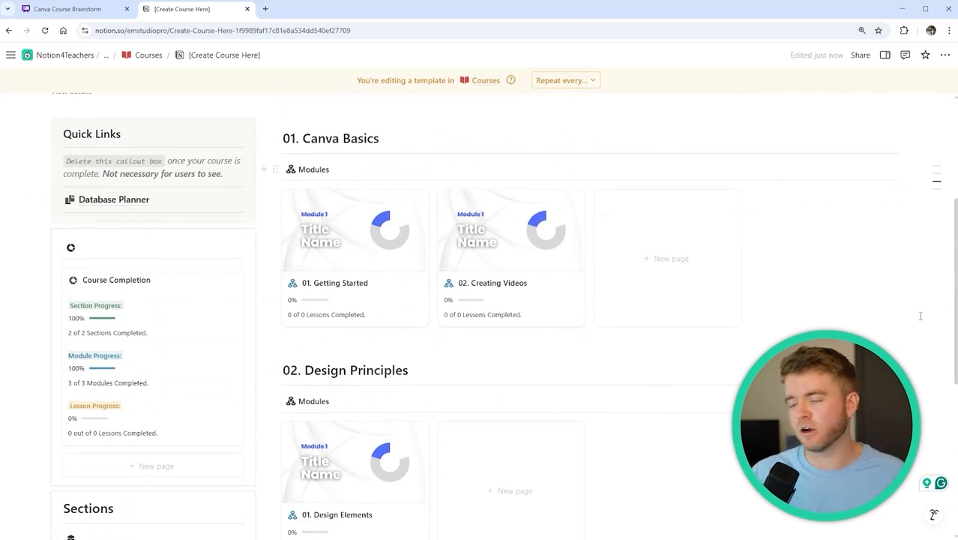
Open 01. Getting Started, preview its cover images, then collapse the Cover and Backend properties
left_click(364, 242)
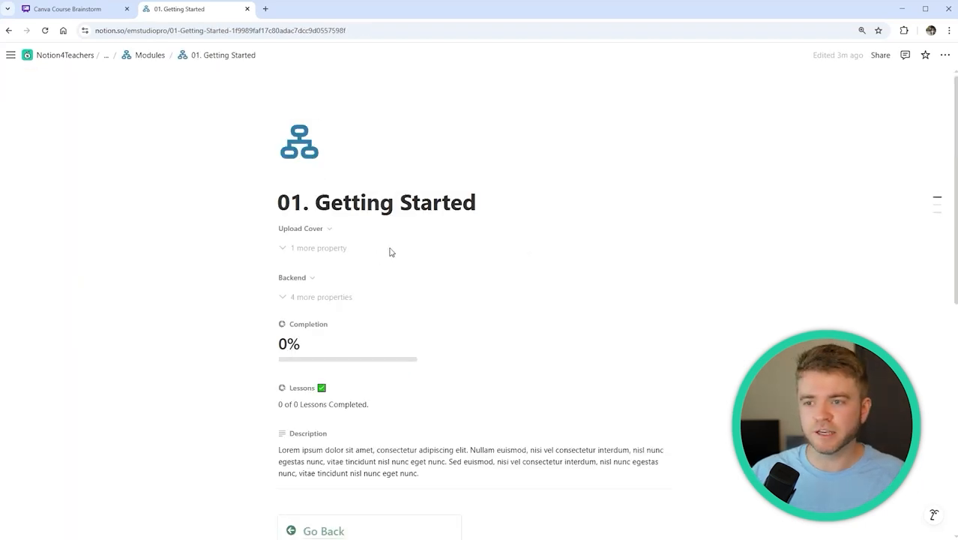
left_click(316, 248)
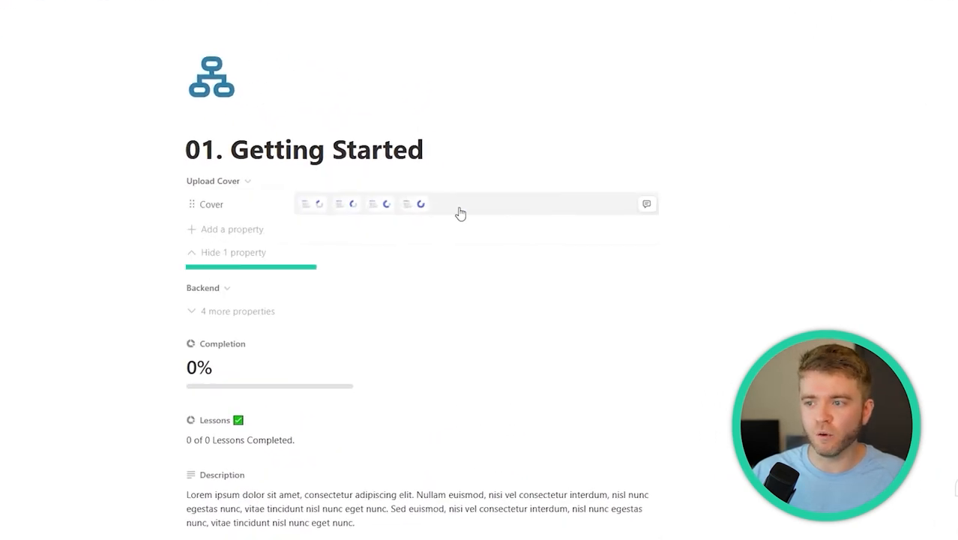
left_click(460, 214)
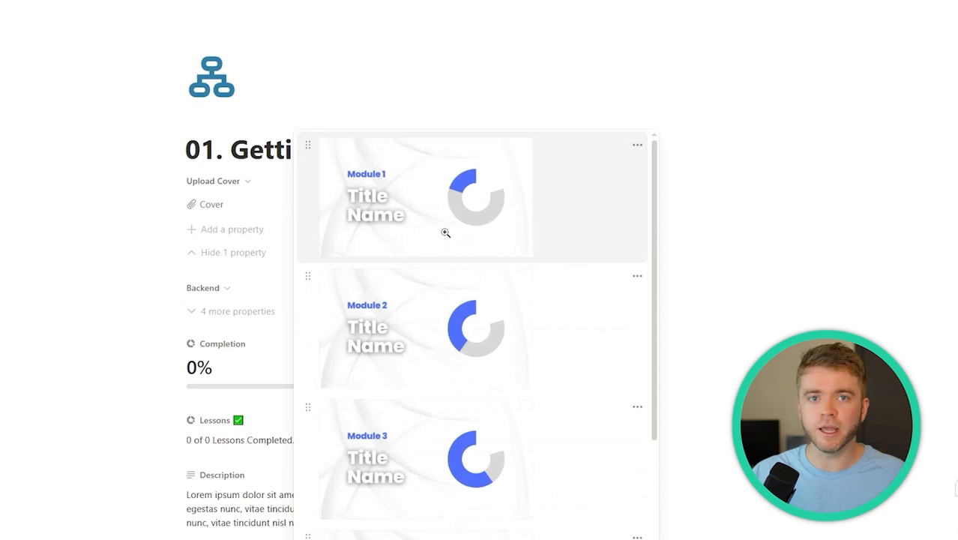
scroll(442, 197, "down", 3)
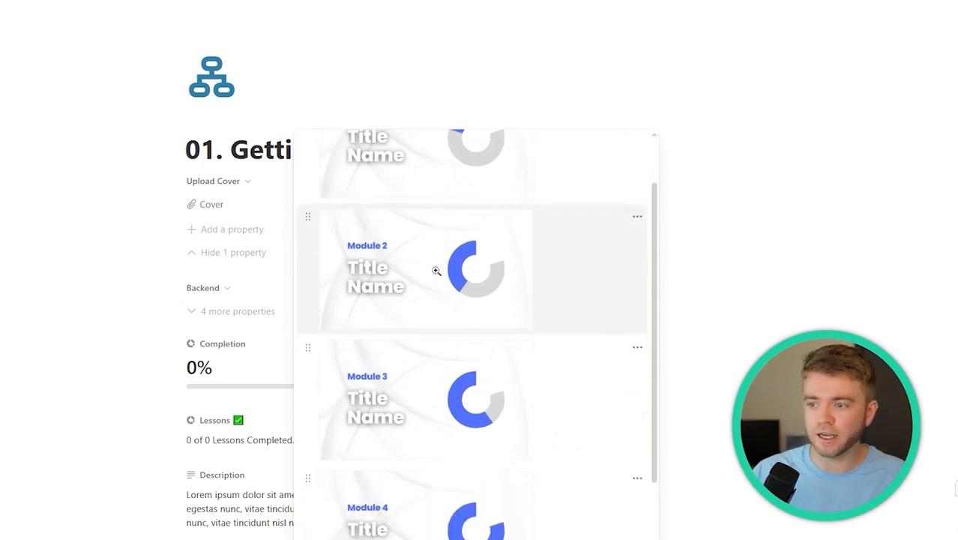
scroll(393, 284, "up", 3)
left_click(403, 90)
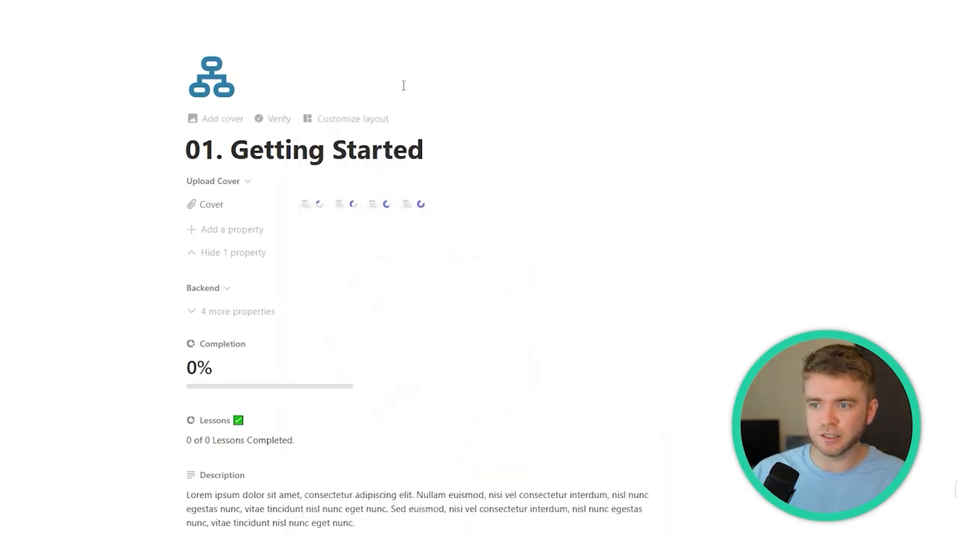
left_click(250, 253)
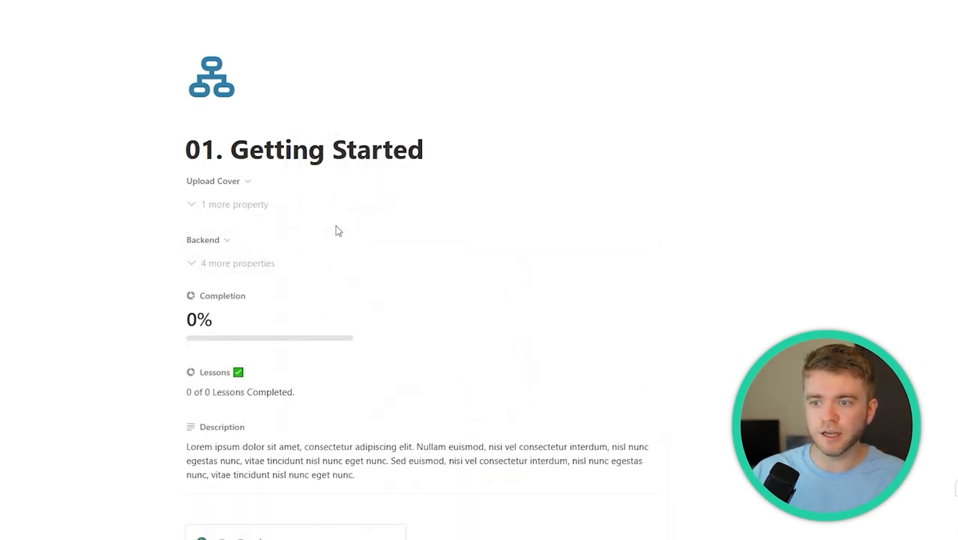
left_click(223, 244)
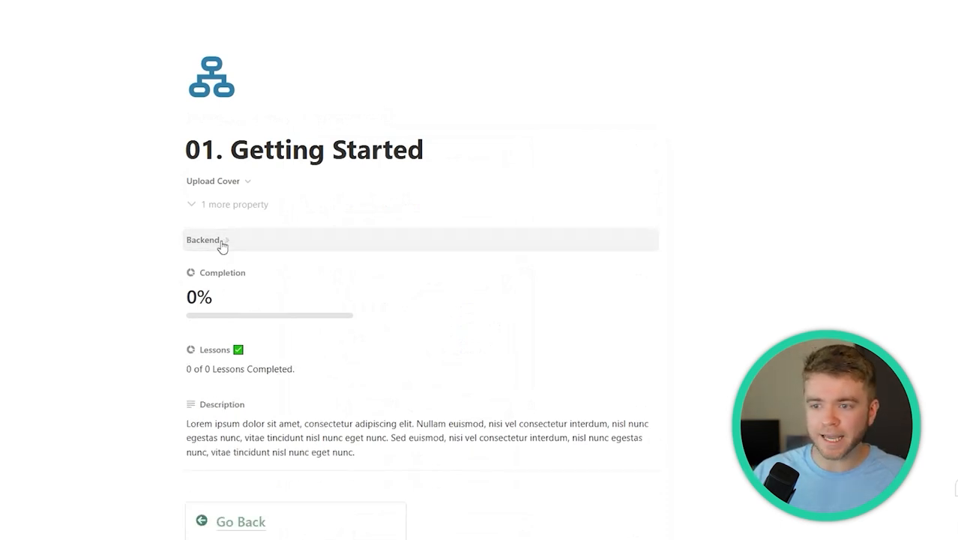
left_click(222, 244)
left_click(247, 265)
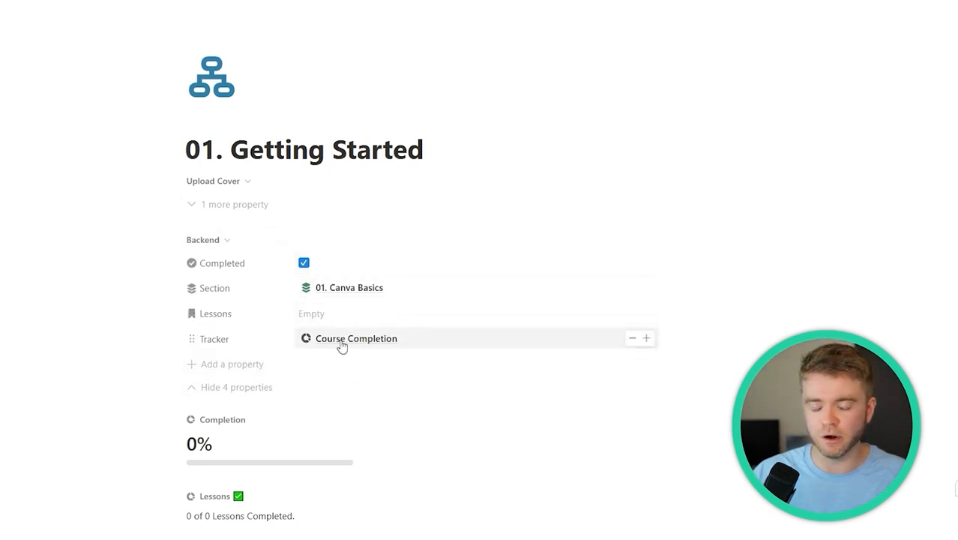
left_click(241, 387)
scroll(456, 267, "down", 3)
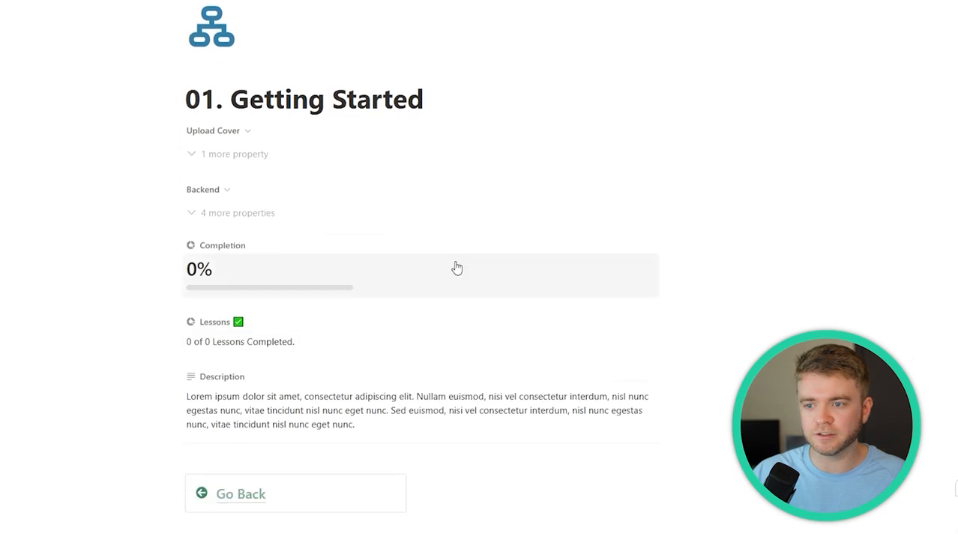
scroll(268, 223, "down", 3)
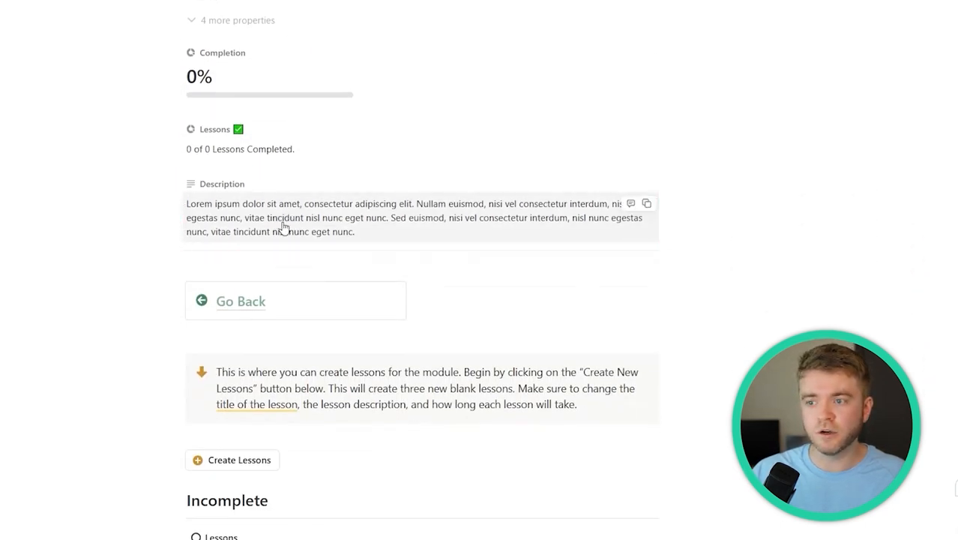
triple_click(287, 222)
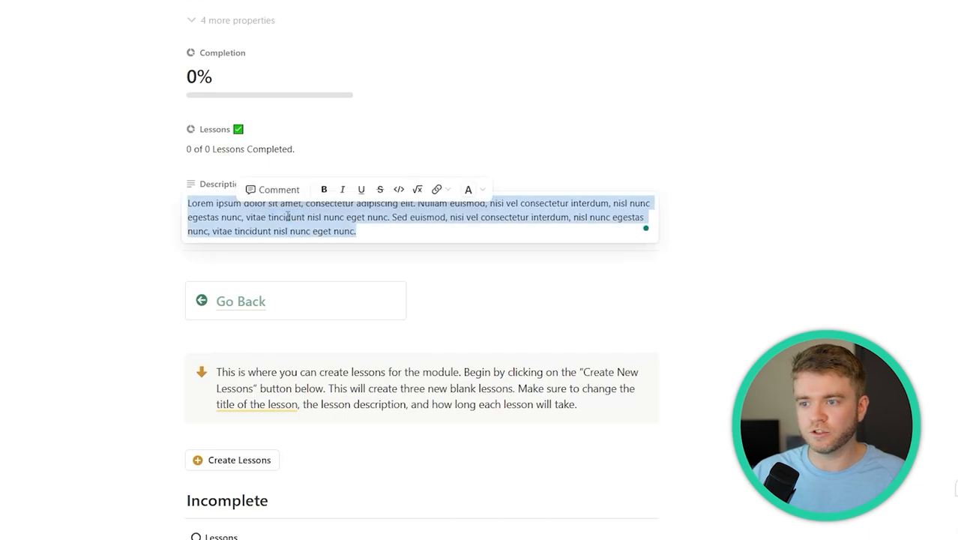
left_click(478, 182)
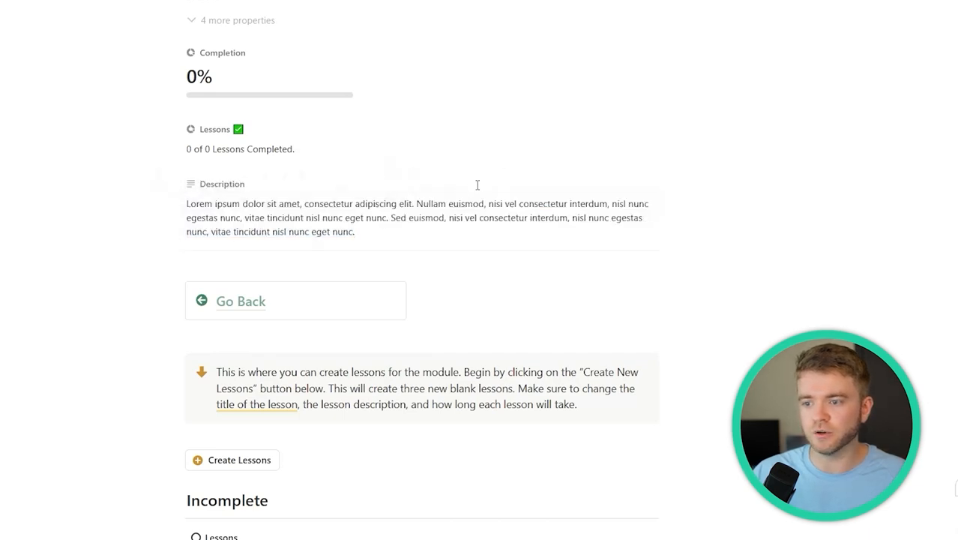
scroll(478, 184, "down", 2)
scroll(507, 203, "up", 2)
scroll(511, 243, "down", 5)
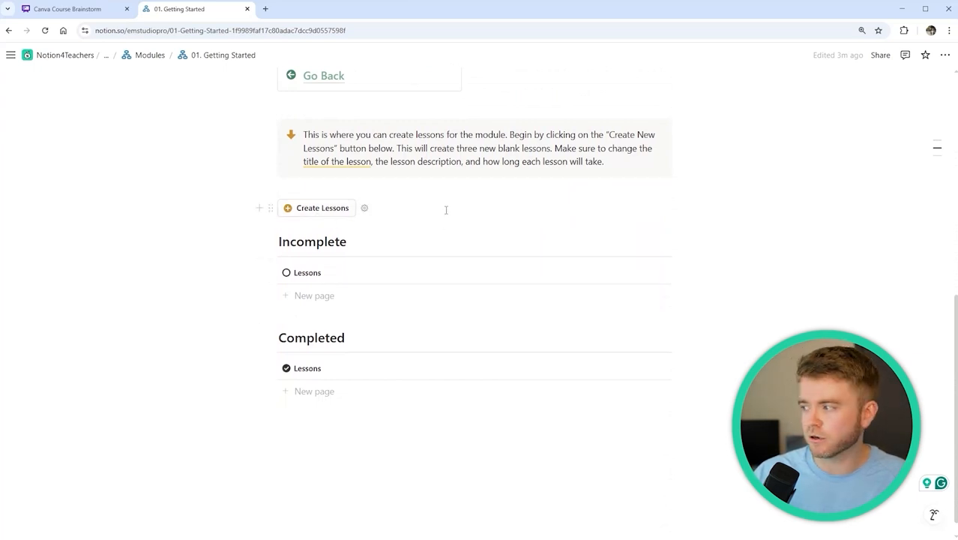
Create three module lessons and retitle them 01. Introduction to Canva, 02. Timeline Basics and 03. Simple Sharing
left_click(321, 208)
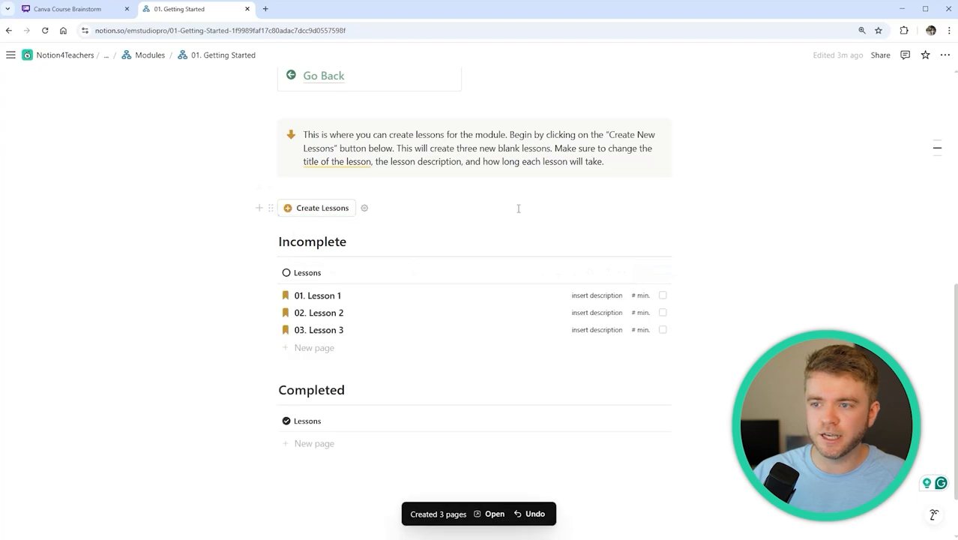
scroll(516, 213, "down", 1)
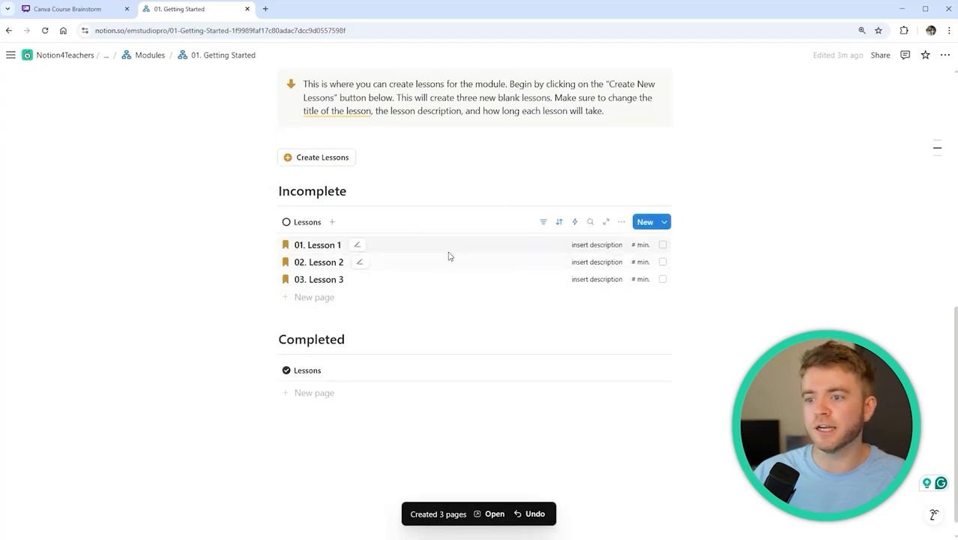
left_click(358, 244)
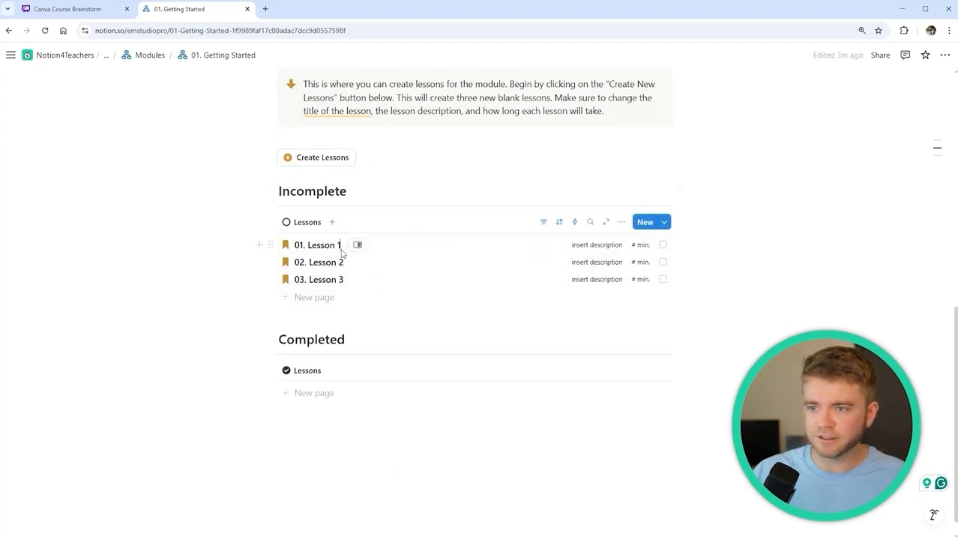
left_click_drag(340, 244, 308, 245)
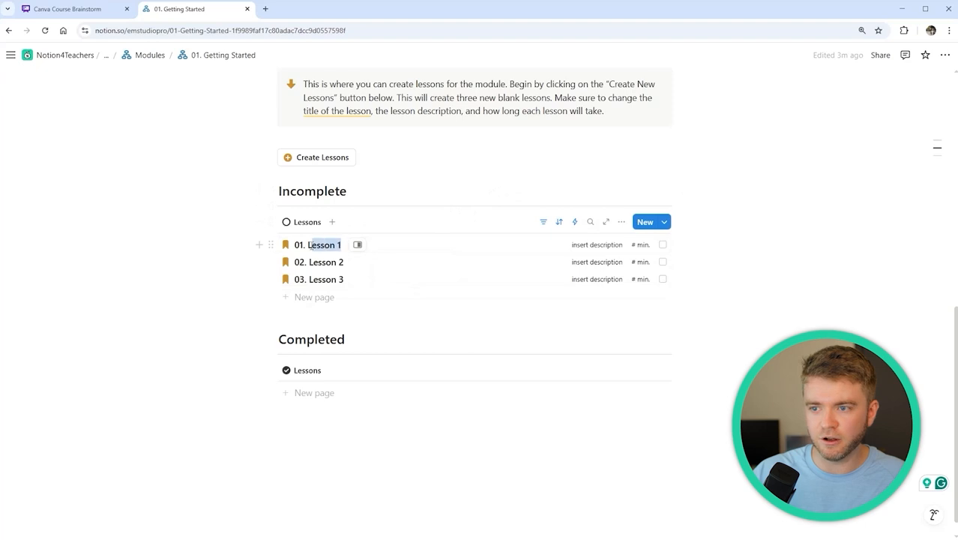
type("Introducti")
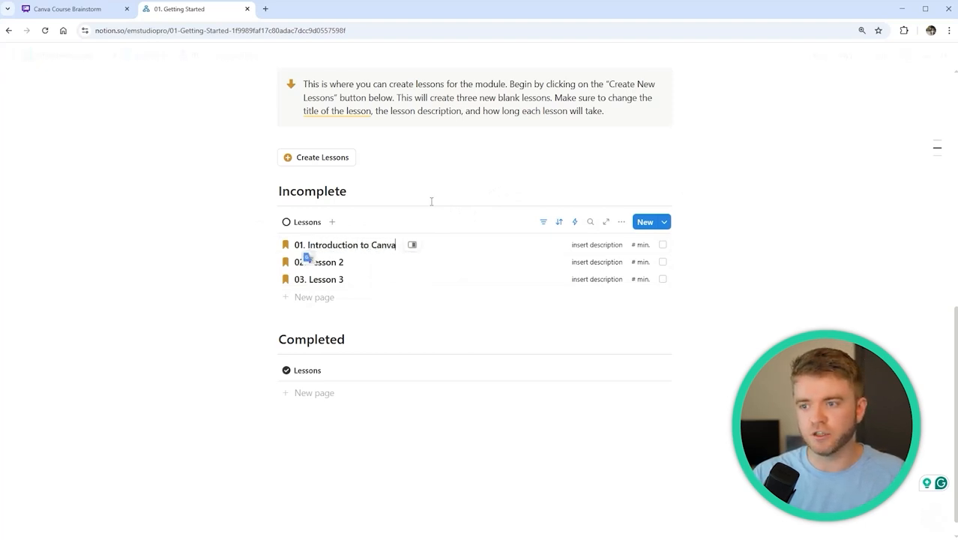
left_click(361, 262)
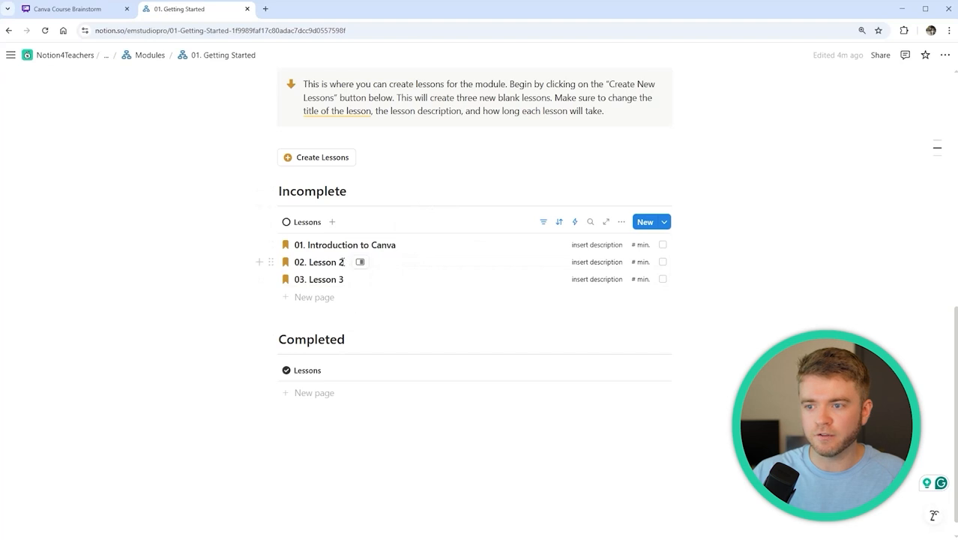
left_click_drag(342, 262, 309, 263)
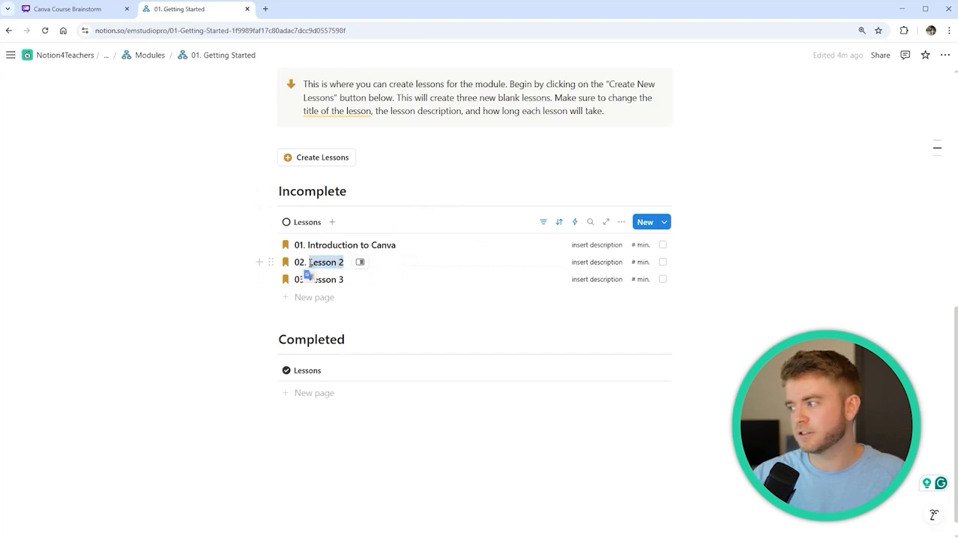
type("Timeline Basics")
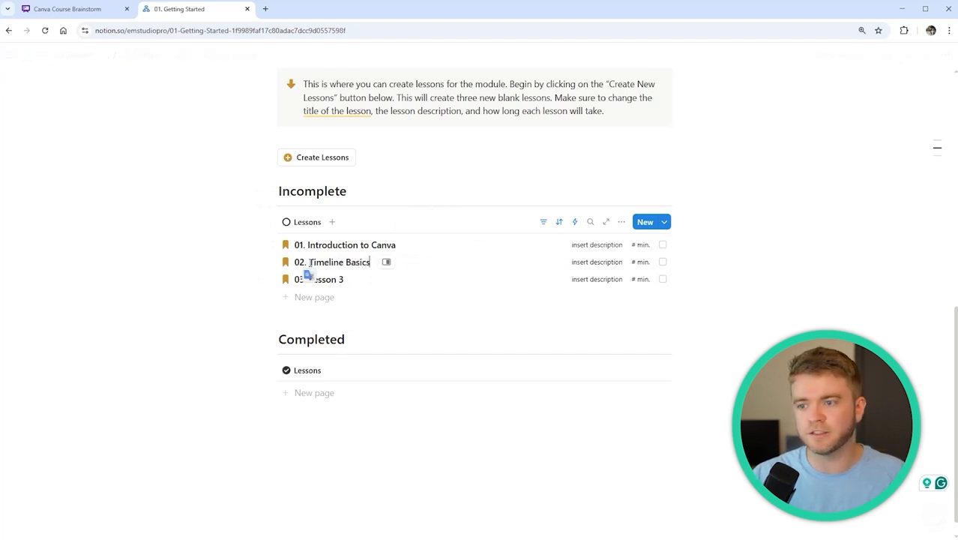
left_click(339, 280)
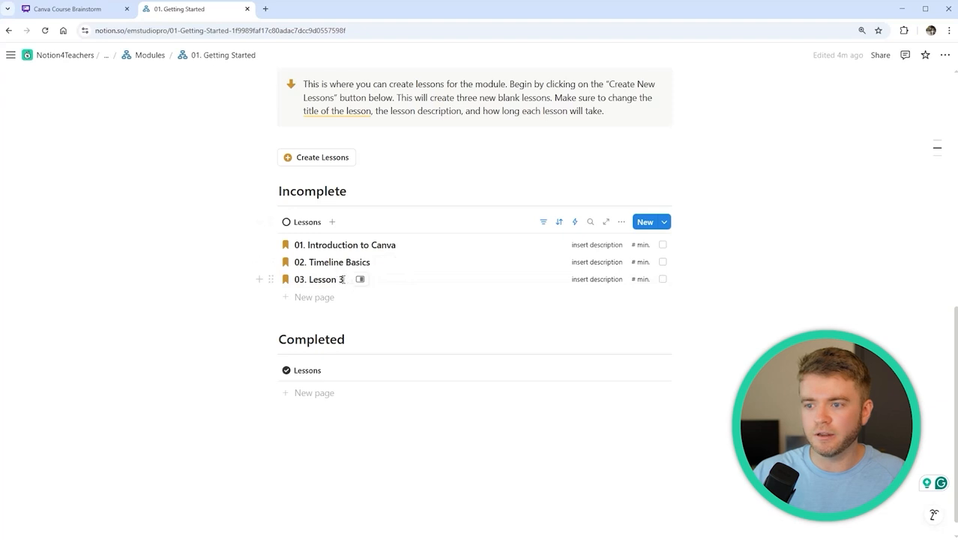
left_click_drag(343, 279, 310, 279)
type("Simple")
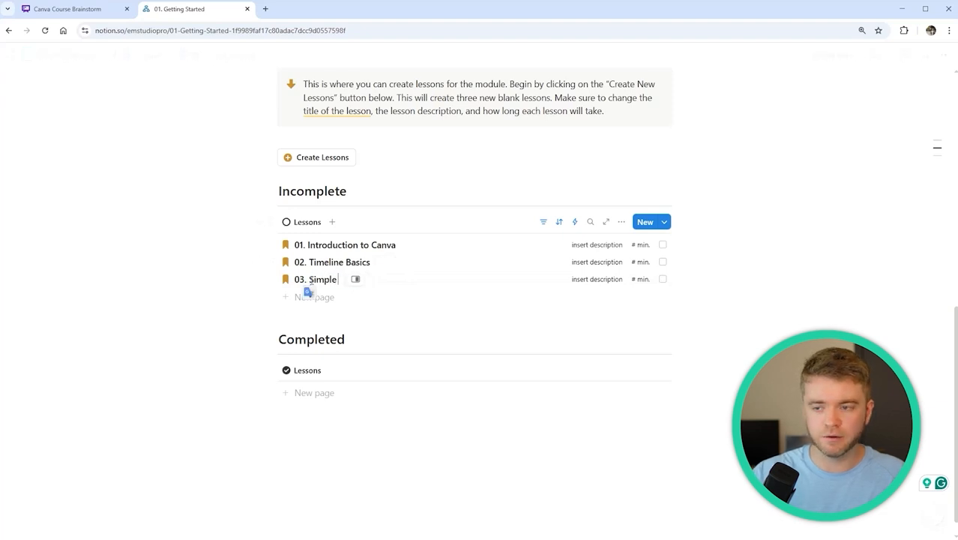
key("Escape")
key("Escape")
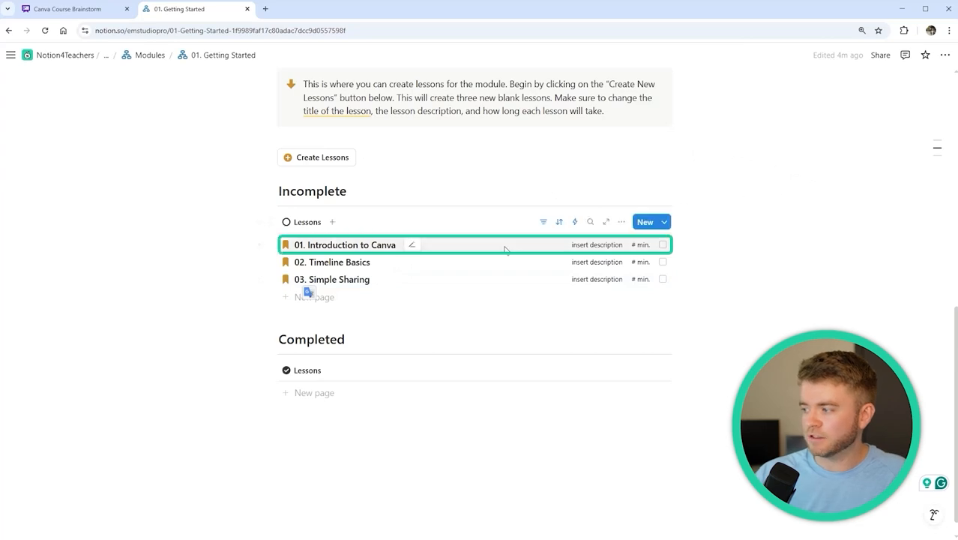
Open the Introduction to Canva lesson in side peek and explore its Files, overview and Objectives sections
left_click(449, 247)
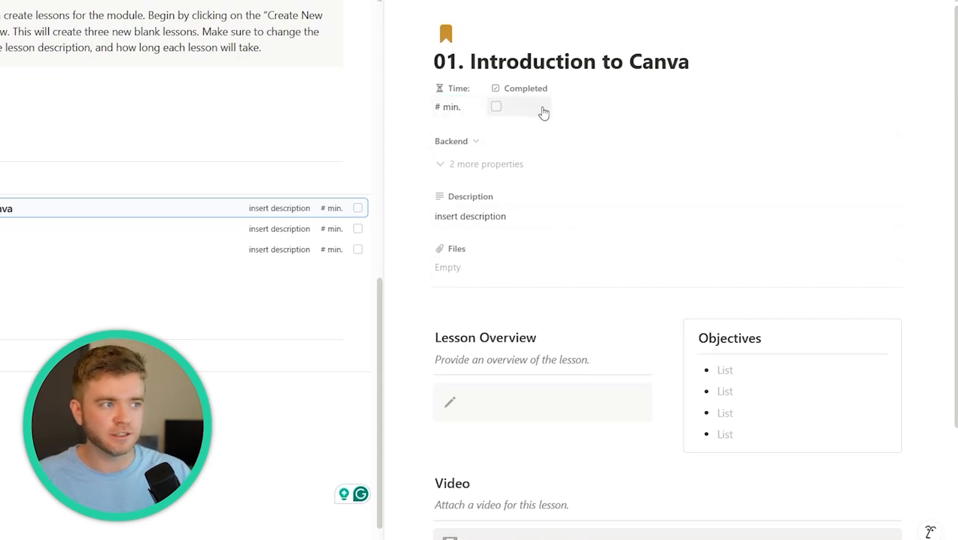
left_click(496, 107)
left_click(496, 108)
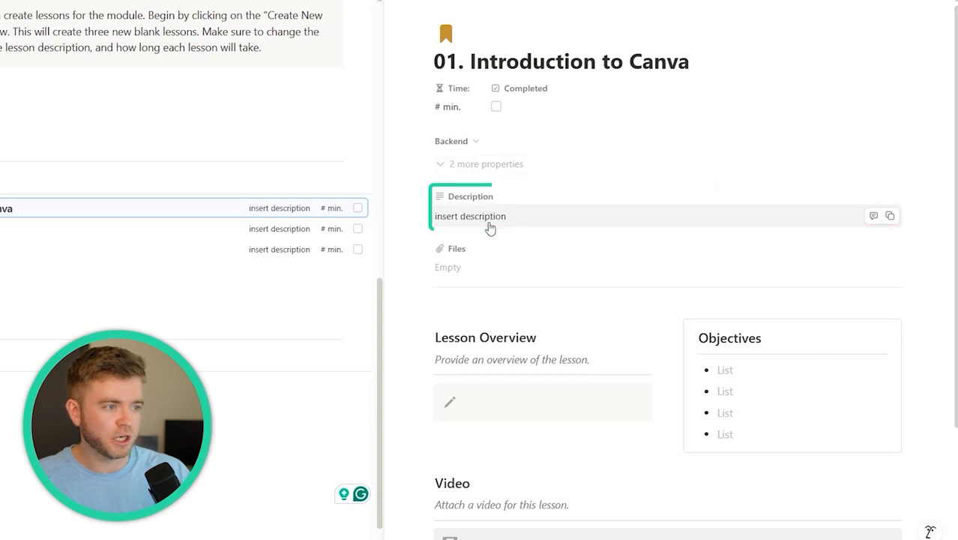
scroll(486, 221, "down", 2)
left_click(450, 152)
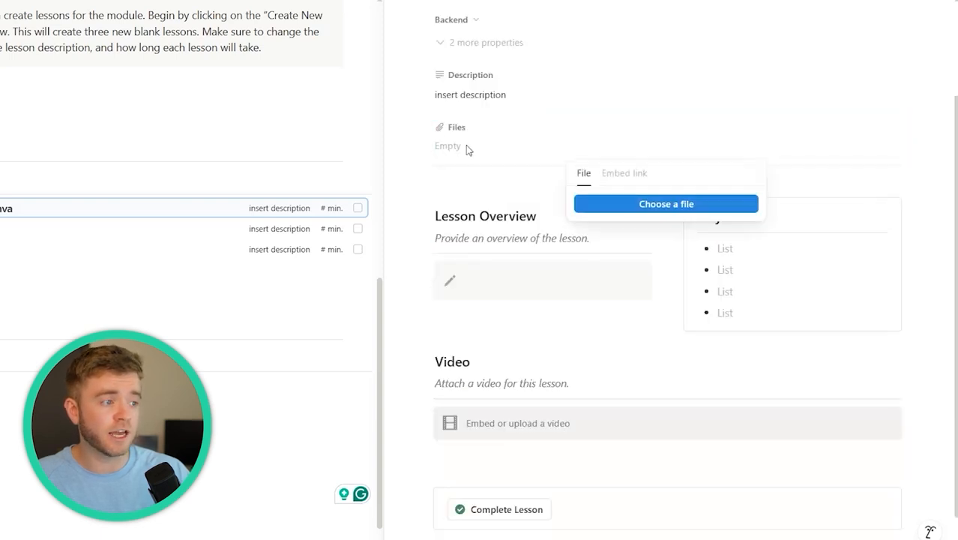
left_click(561, 119)
scroll(524, 223, "down", 1)
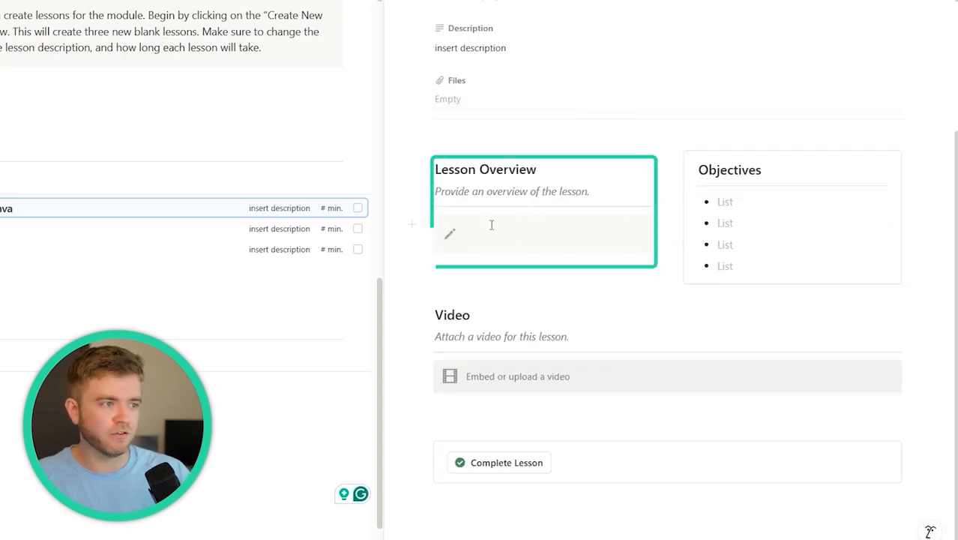
left_click(548, 192)
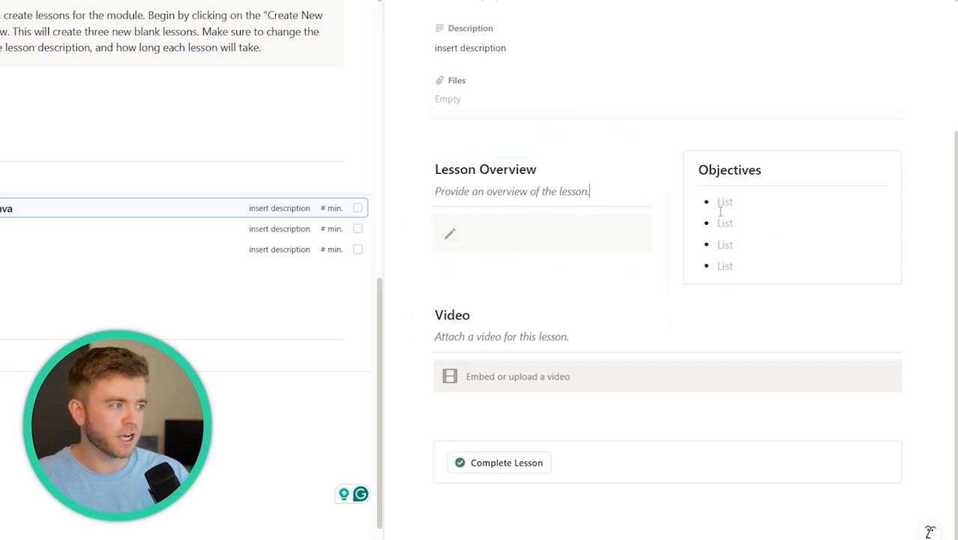
left_click(725, 244)
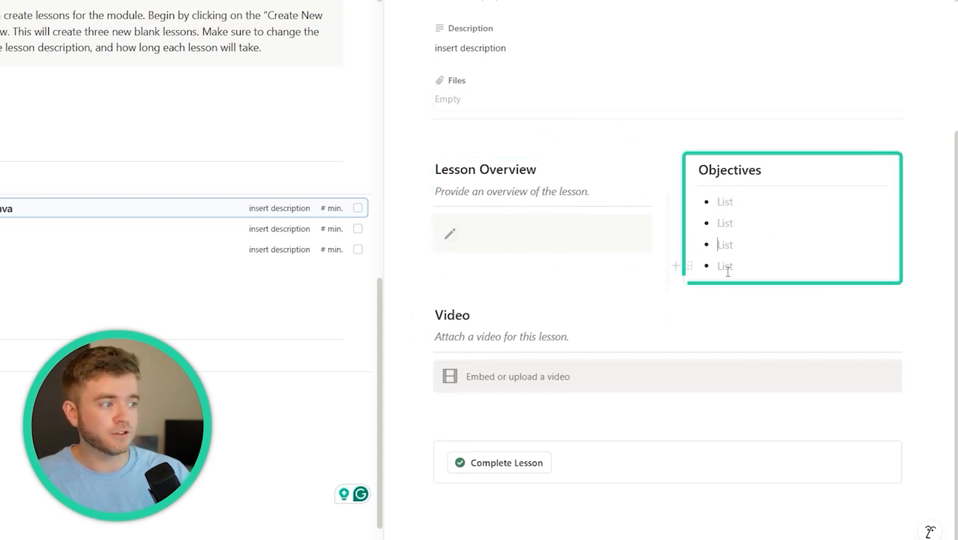
left_click(745, 167)
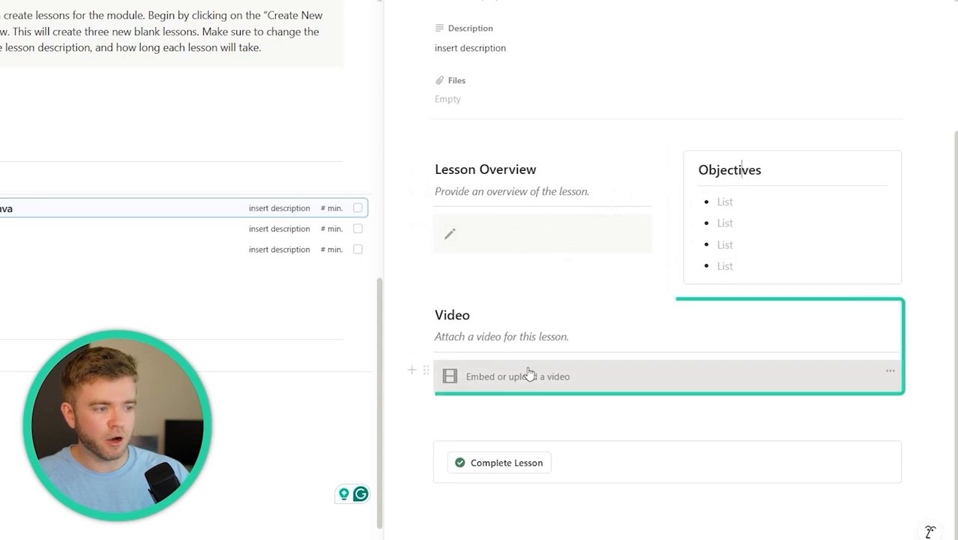
Look over the Video block, then mark Introduction to Canva as Completed
left_click(502, 379)
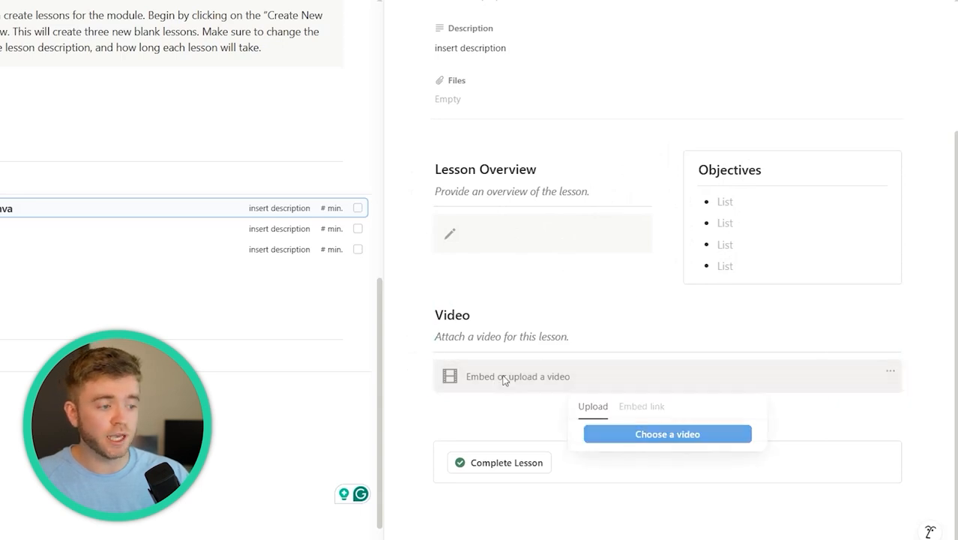
left_click(583, 339)
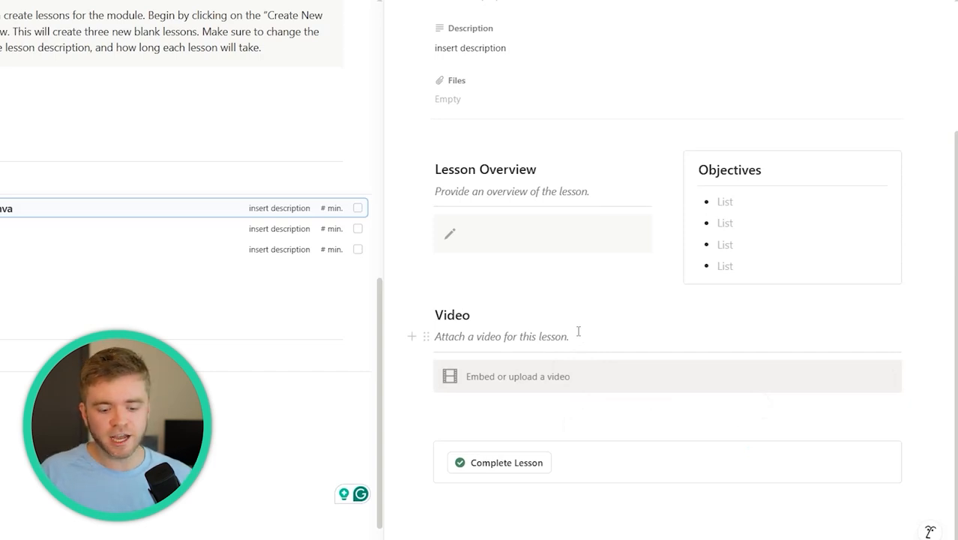
left_click(469, 407)
left_click(468, 336)
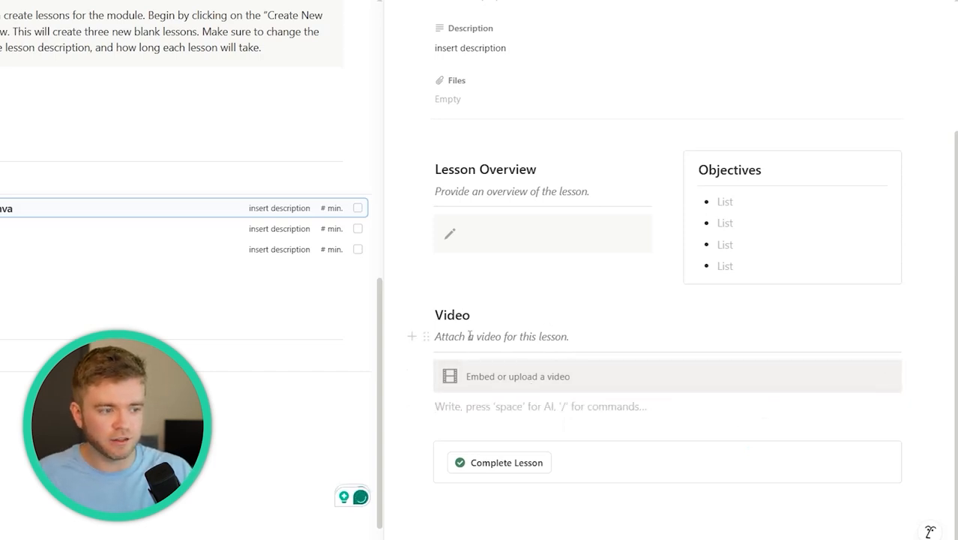
double_click(455, 316)
left_click(557, 336)
left_click(486, 403)
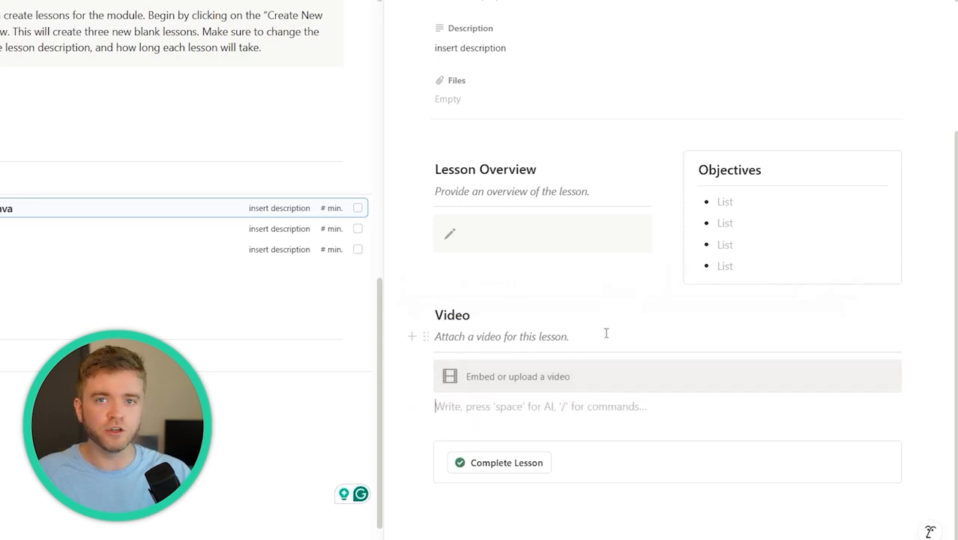
left_click(508, 464)
scroll(484, 120, "up", 3)
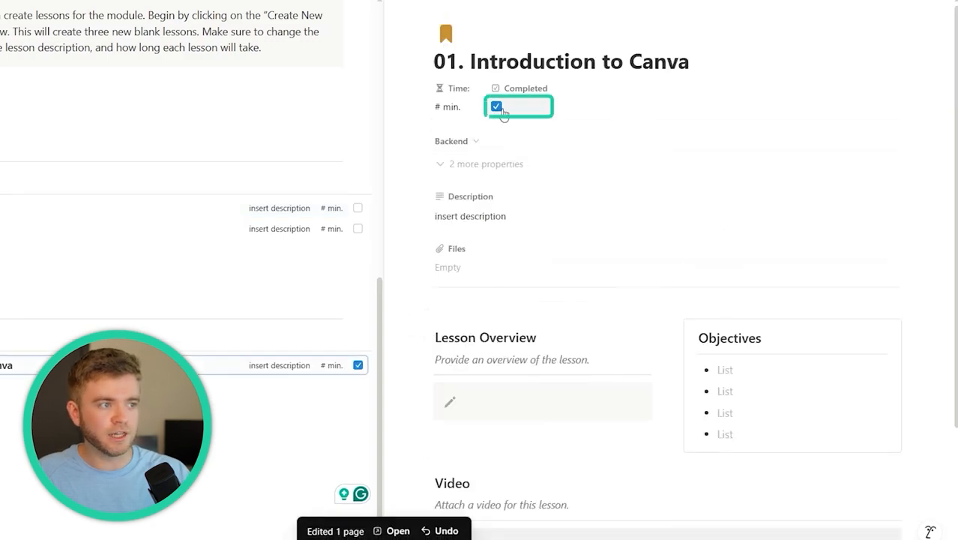
Return the lesson to Incomplete and write its overview starting 'This lesson introduces'
left_click(497, 107)
scroll(582, 170, "down", 3)
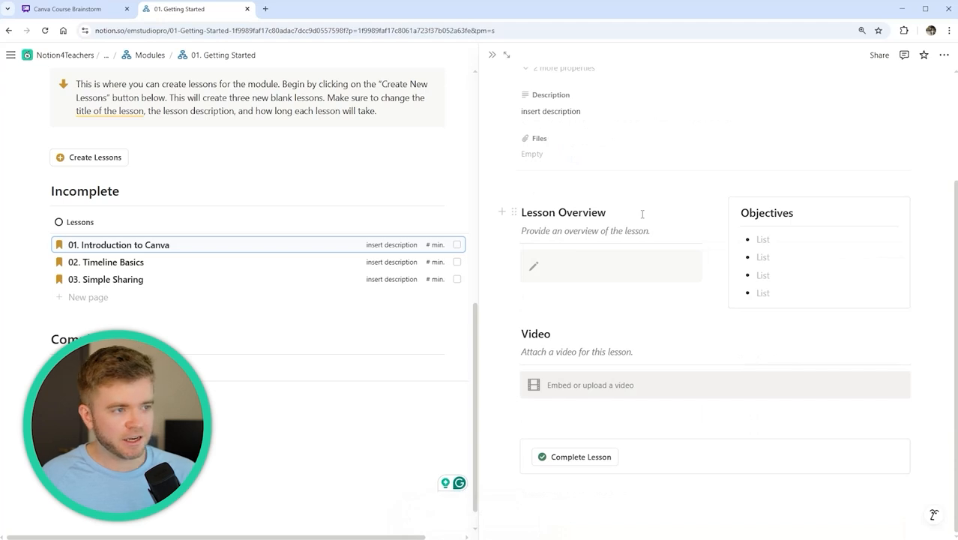
left_click(566, 269)
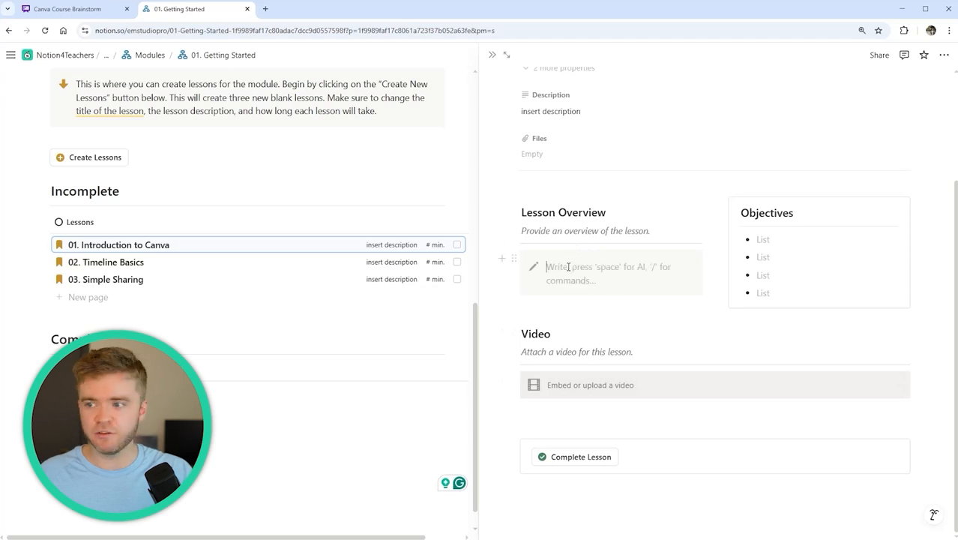
type("This lesson introduces")
double_click(613, 268)
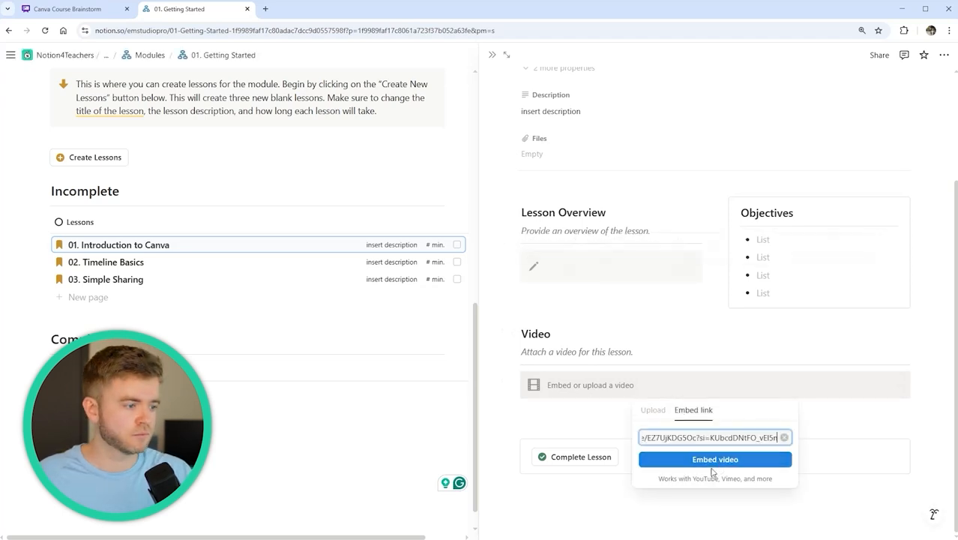
Embed the Canva YouTube video, paste the two objectives, and close the lesson
left_click(713, 461)
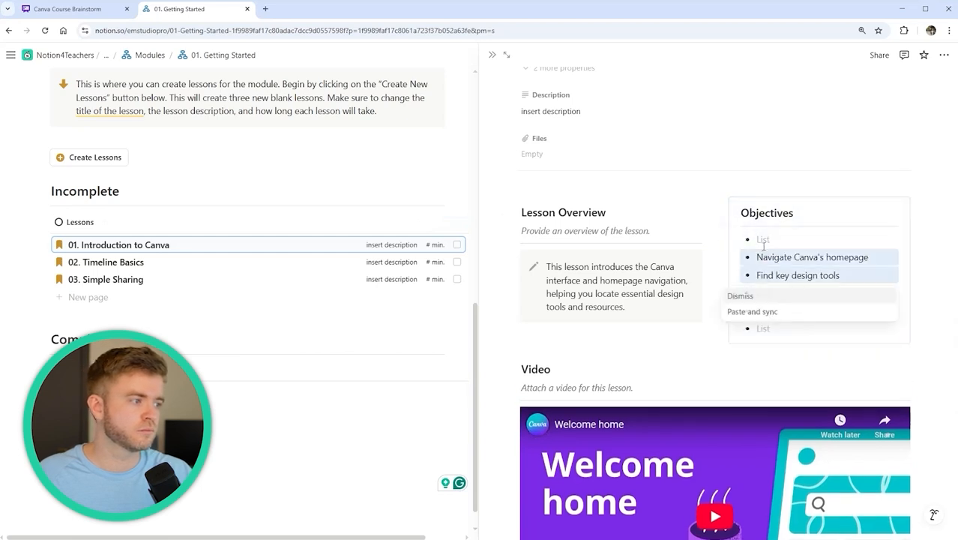
key("BackSpace")
key("BackSpace")
key("BackSpace")
triple_click(554, 365)
left_click(870, 260)
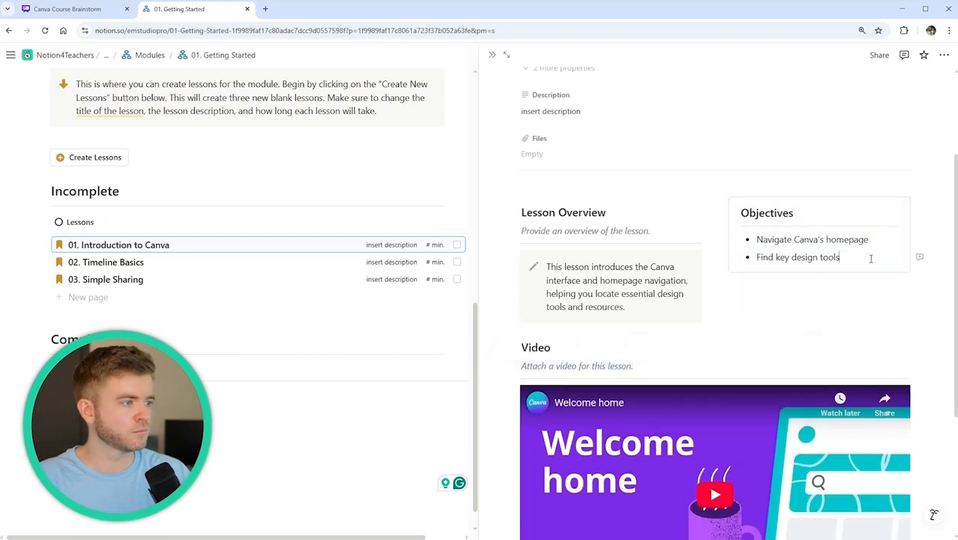
scroll(815, 248, "down", 1)
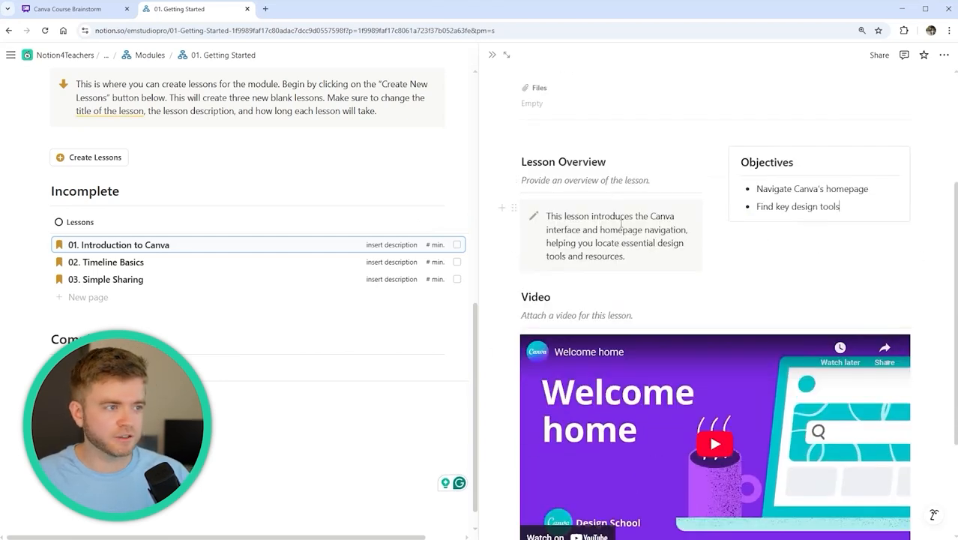
scroll(601, 350, "down", 1)
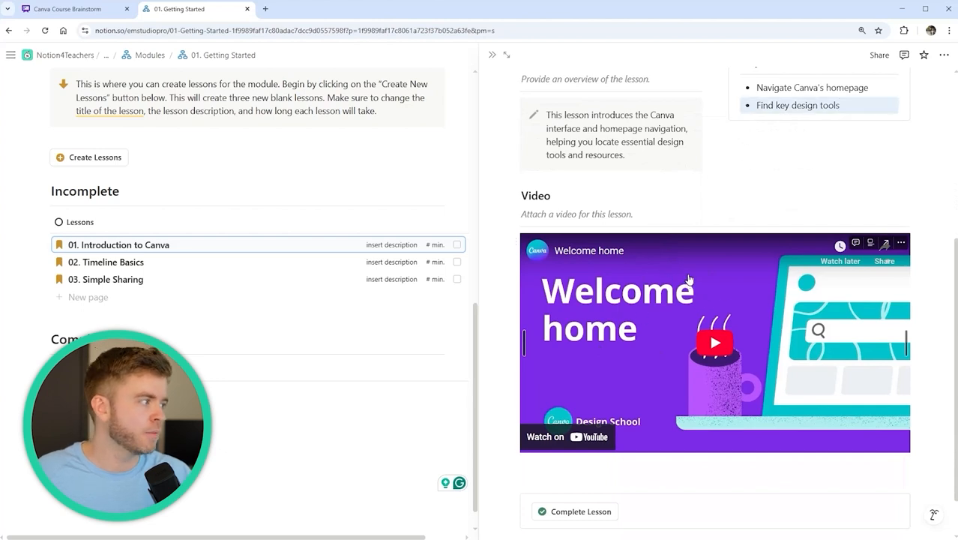
key("Escape")
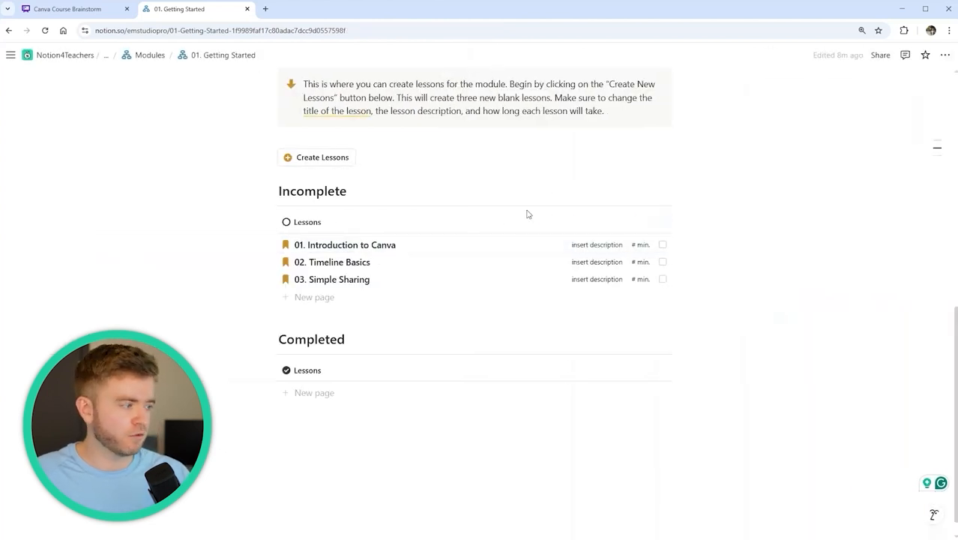
scroll(525, 213, "down", 1)
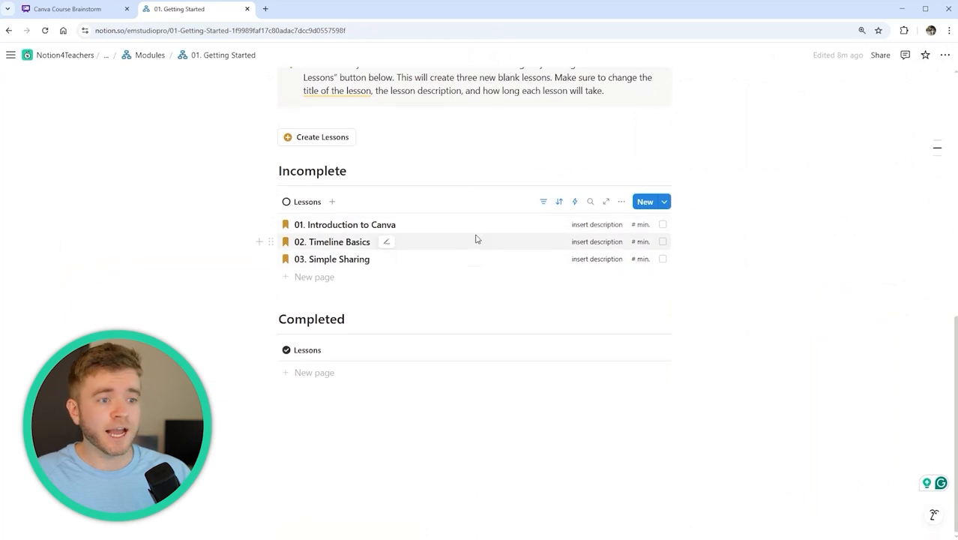
Paste the Timeline Basics overview and objectives, and embed its video link
left_click(428, 242)
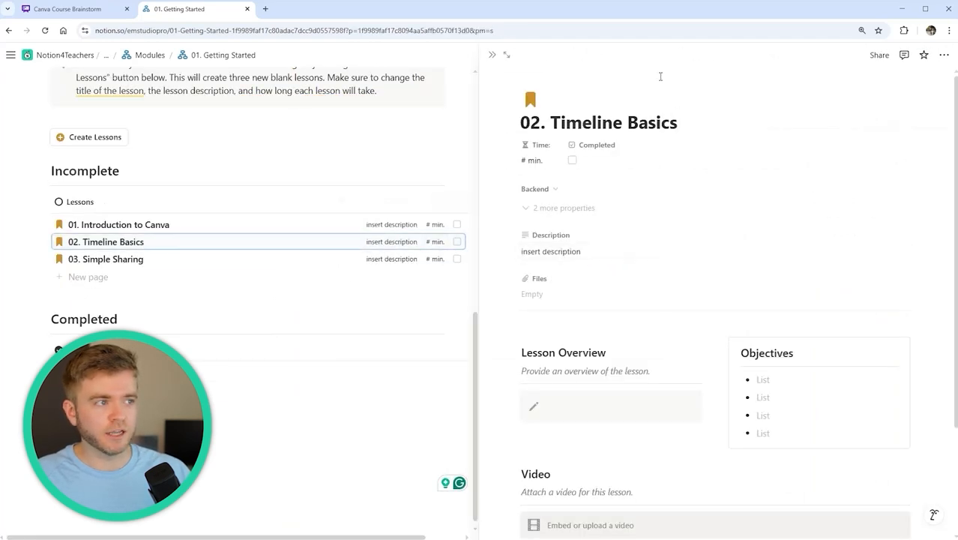
left_click(685, 121)
scroll(673, 235, "down", 3)
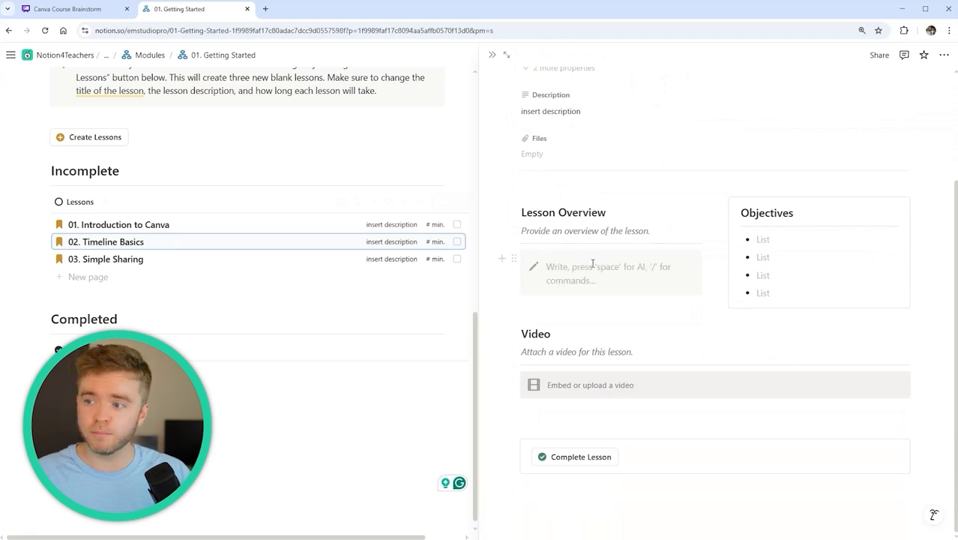
type("Learn how to create a design and customize a template.")
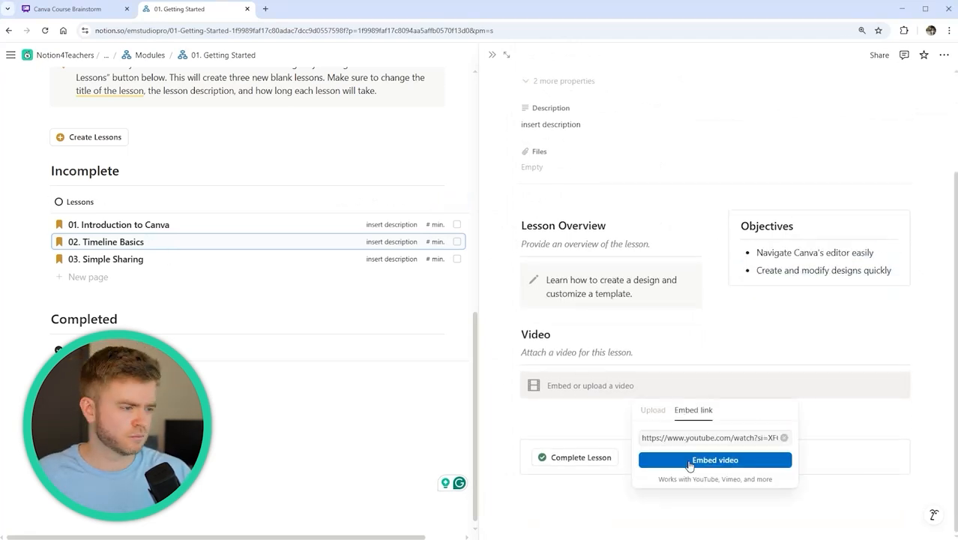
left_click(652, 460)
key("Escape")
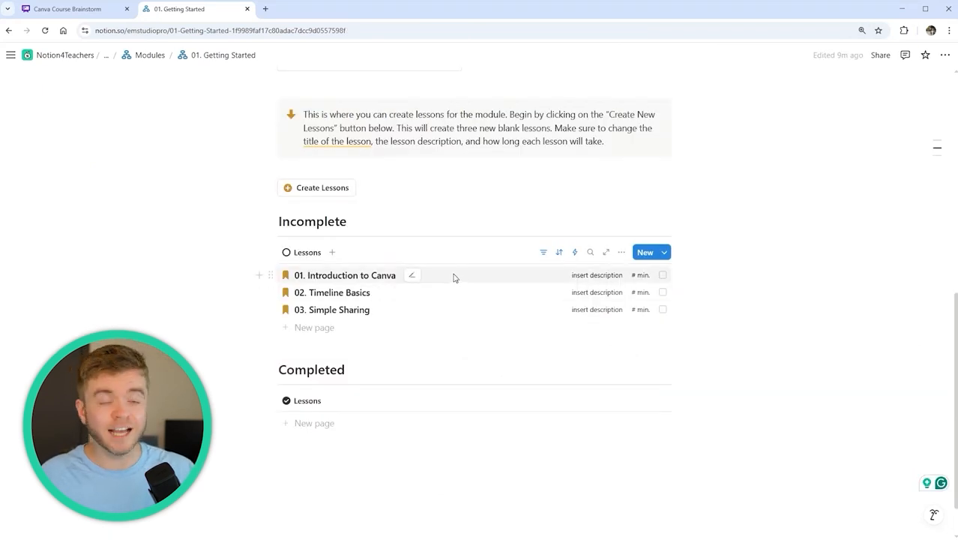
Give the three lessons descriptions, the third 'Save, share, comment on, and export your designs.'
left_click(593, 275)
key("Escape")
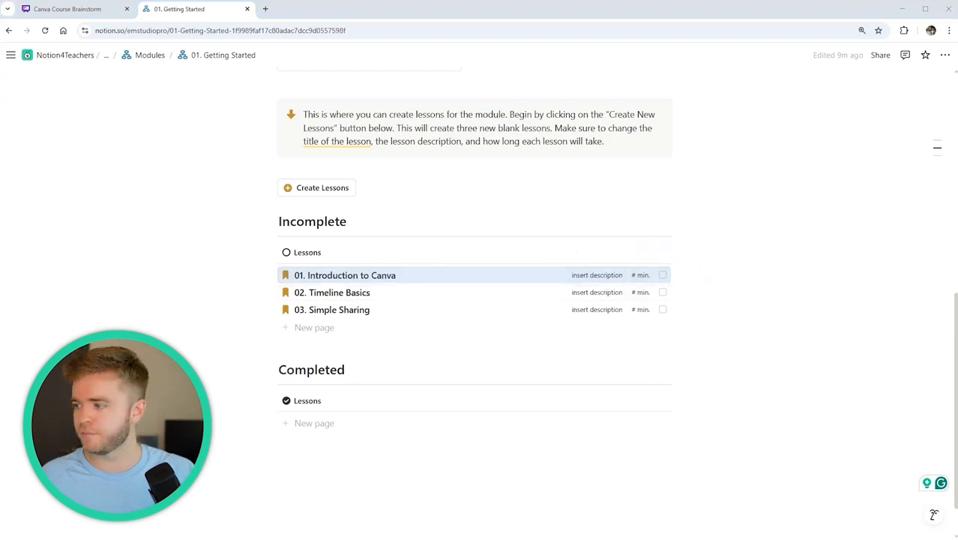
left_click(592, 275)
type("Introduces the interface and homepage.")
key("Return")
left_click(597, 292)
type("Create a design and customize a template.")
key("Return")
left_click(597, 310)
type("Save, share, comment on, and export your designs.")
Set the lesson durations to 2, 2 and 3 minutes
double_click(634, 276)
type("2")
double_click(634, 293)
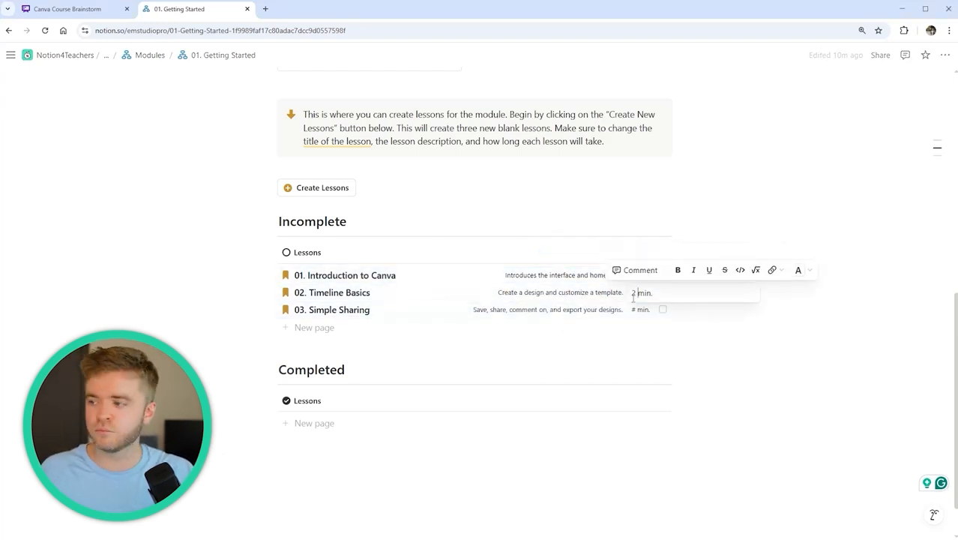
type("2")
double_click(634, 310)
type("3")
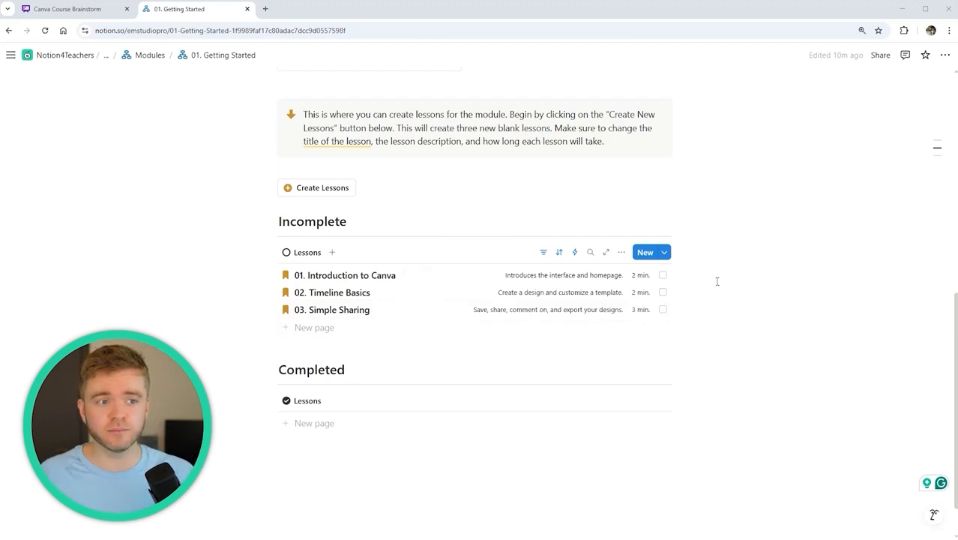
scroll(715, 278, "up", 3)
Delete the instruction callout and the Create Lessons block, plus the leftover empty line
left_click(273, 309)
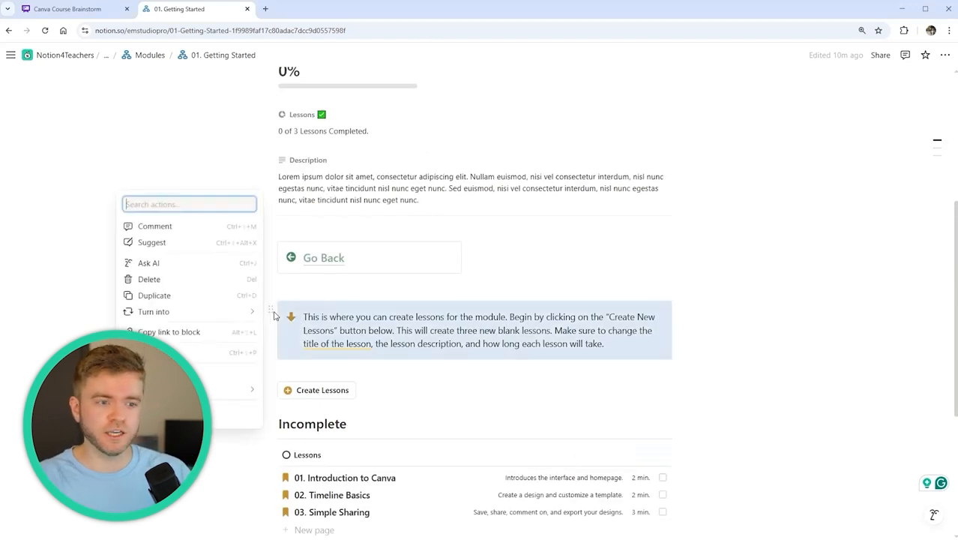
key("Delete")
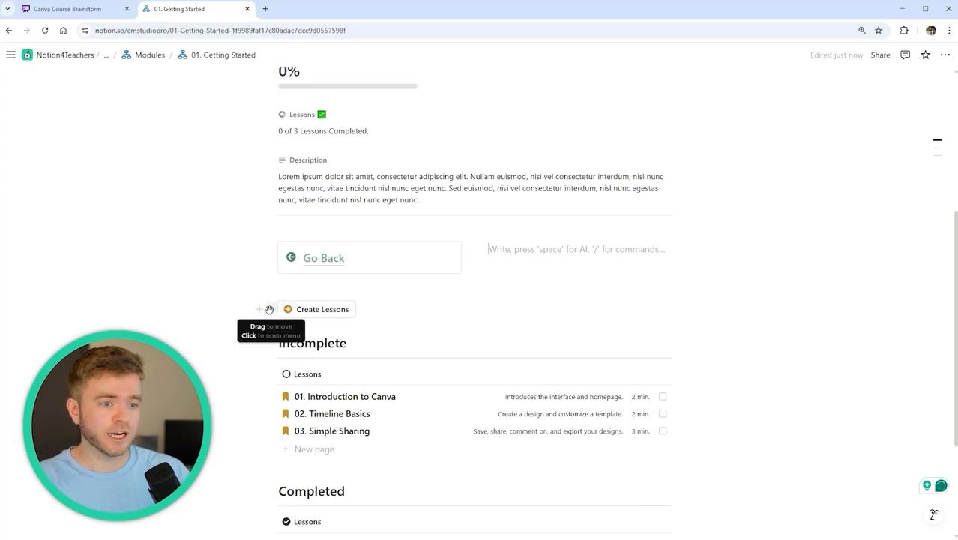
left_click(270, 309)
key("Delete")
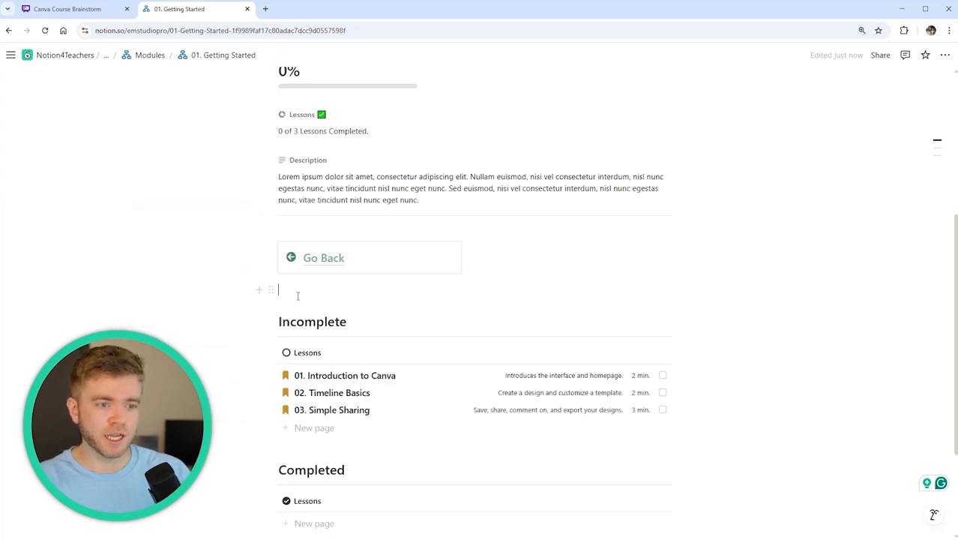
key("BackSpace")
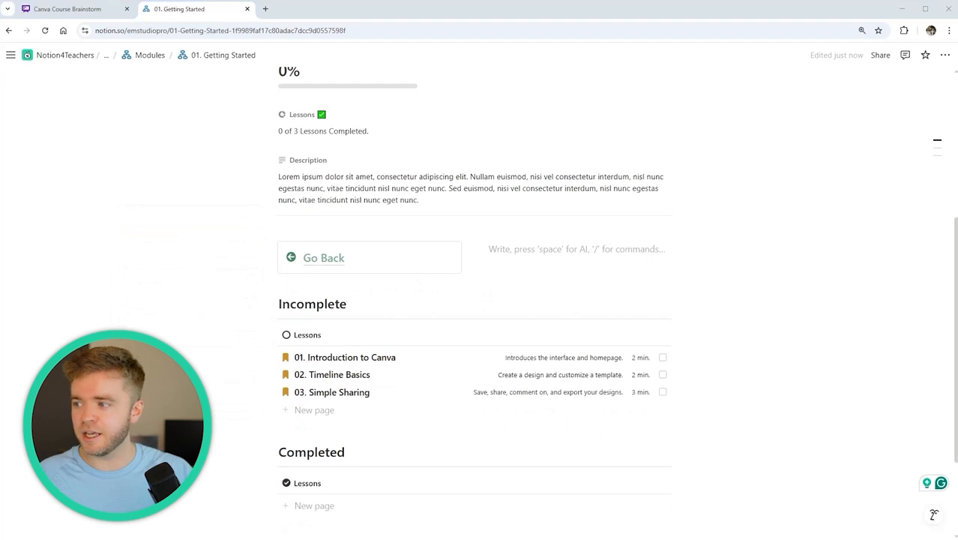
Replace the placeholder module Description with the pasted paragraph about Canva's videos
triple_click(342, 192)
type("All of these videos are made by Canva to help you get started with all the basic functionality. Canva has a brilliant and extensive list of videos to help you with anything you can think of—whatever stage you are at. Although these videos can be found on the Canva YouTube Channel, they have been nicely organized here for you to slow down the friction between learning about Canva and then applying what you have learned in the classroom.")
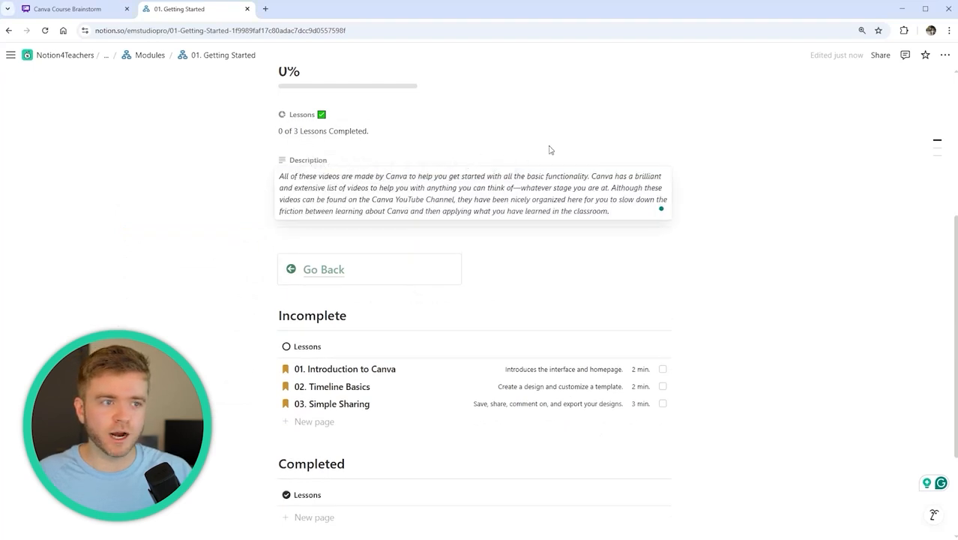
key("Escape")
scroll(573, 186, "up", 3)
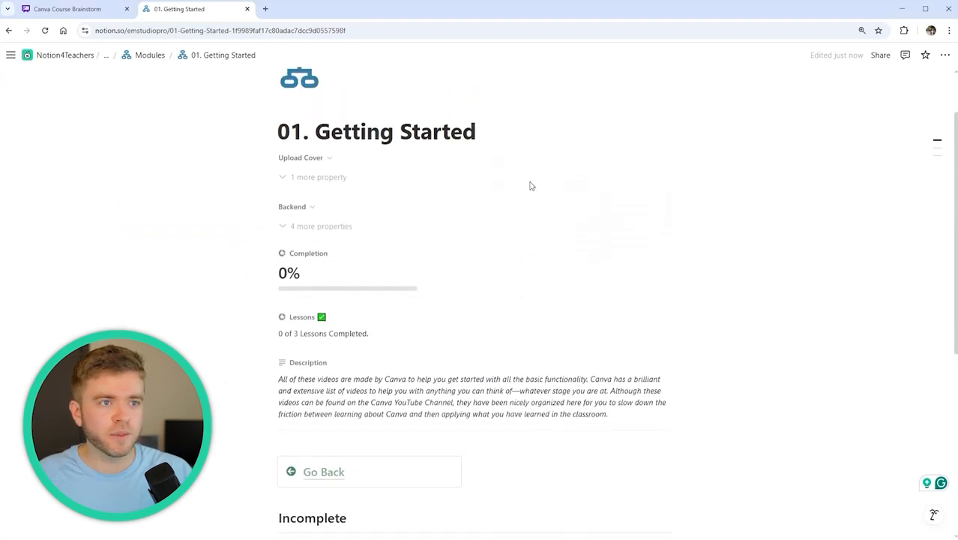
Remove the four placeholder Module cover images and upload the Canva cover image
left_click(309, 178)
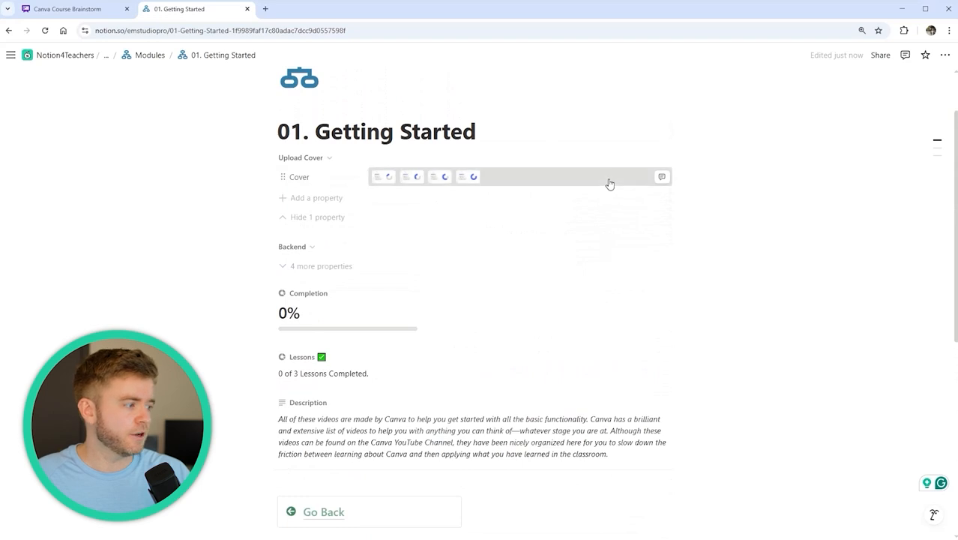
left_click(608, 185)
left_click(654, 181)
left_click(664, 246)
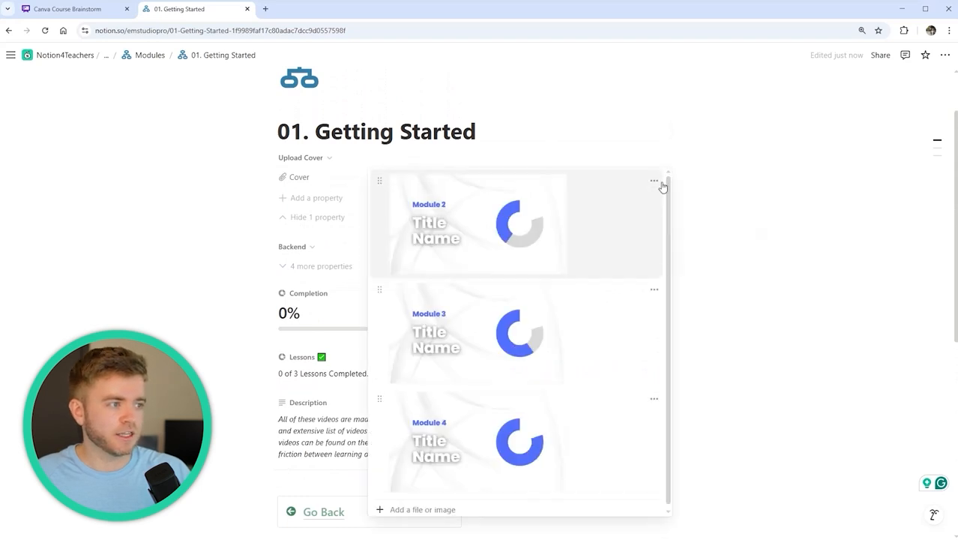
left_click(655, 181)
left_click(661, 246)
left_click(661, 181)
left_click(667, 246)
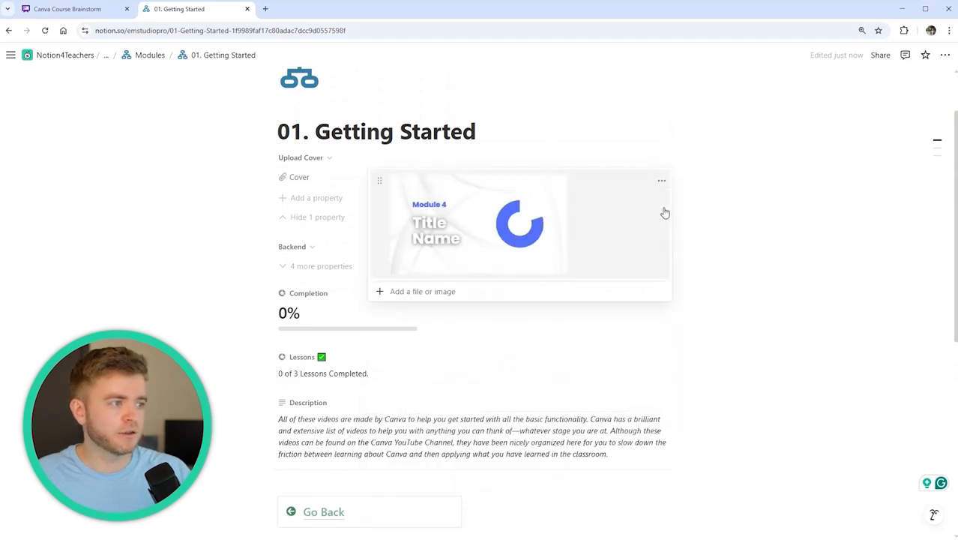
left_click(661, 181)
left_click(671, 248)
left_click(421, 181)
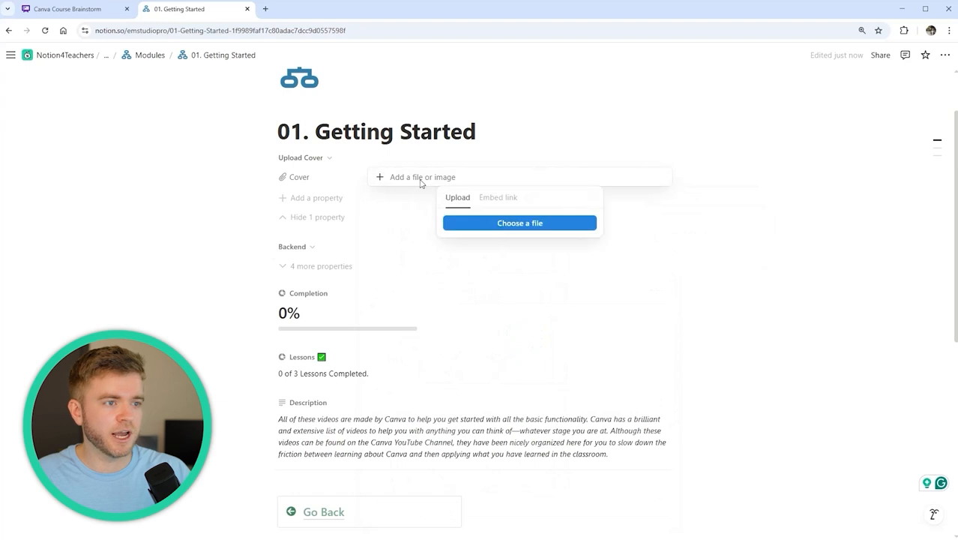
left_click(519, 223)
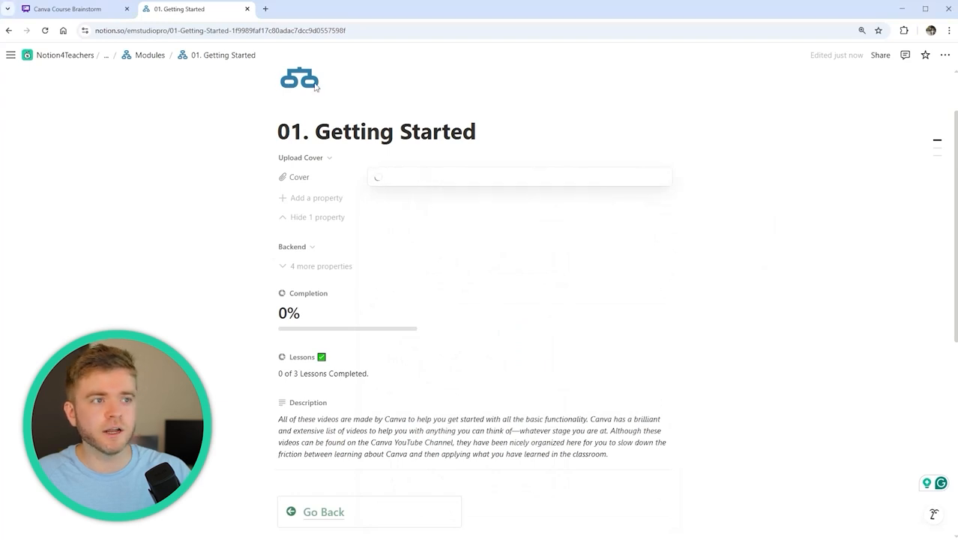
left_click(514, 126)
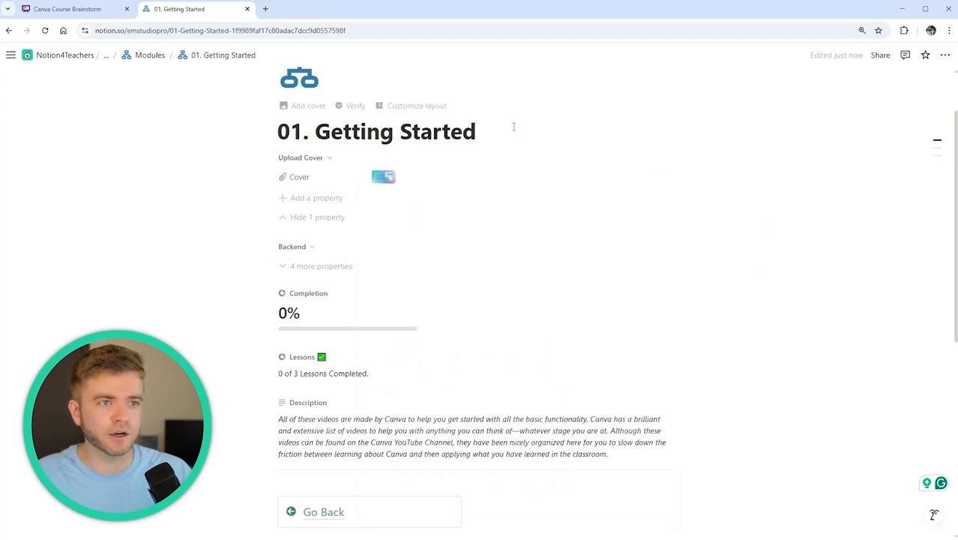
scroll(495, 127, "up", 2)
Set the page icon to a play circle and go back to Create Course Here
left_click(304, 146)
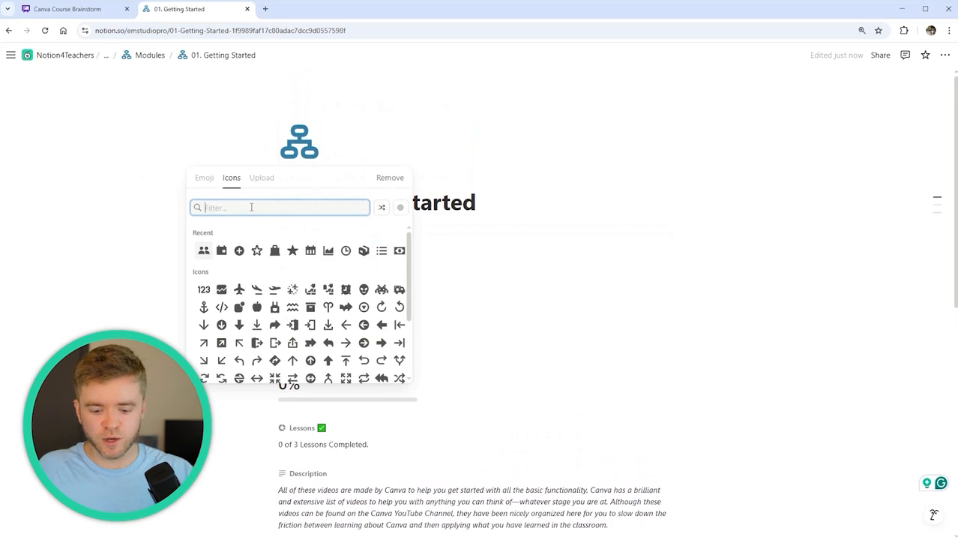
type("play")
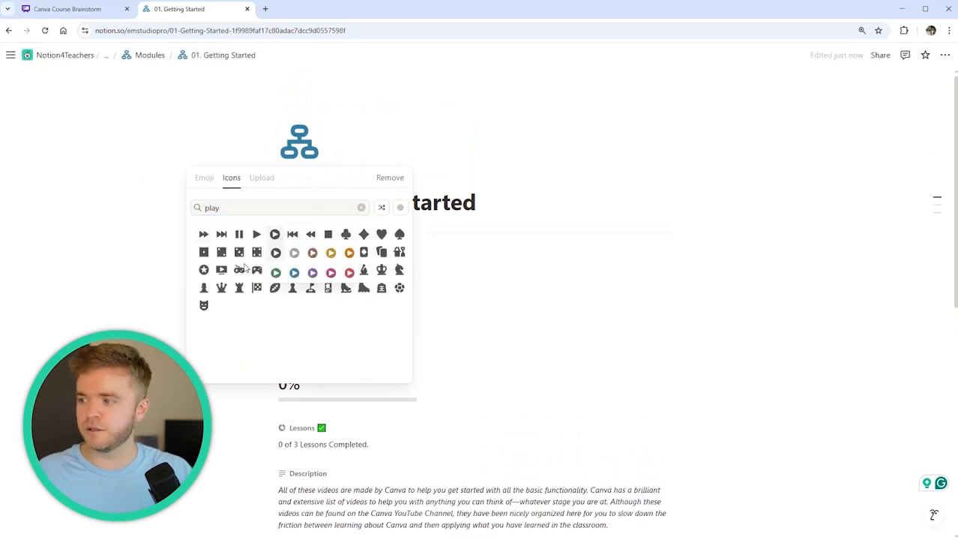
left_click(292, 273)
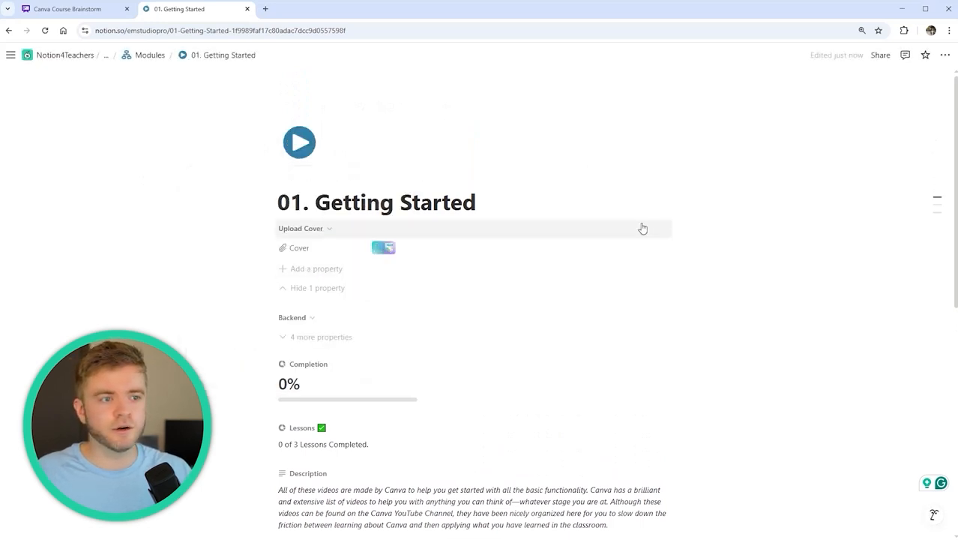
scroll(642, 226, "down", 4)
left_click(333, 335)
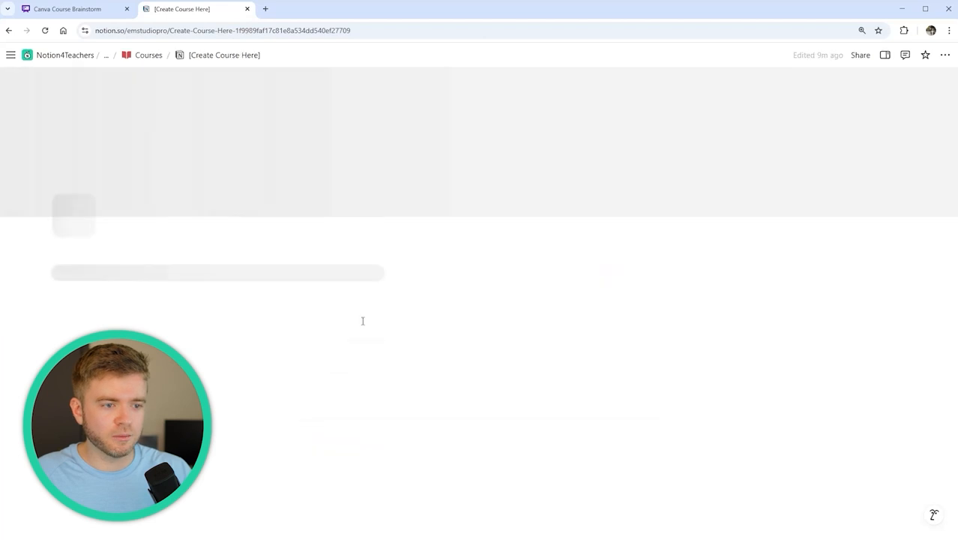
Delete the Creating Videos module's placeholder cover image
scroll(526, 284, "down", 3)
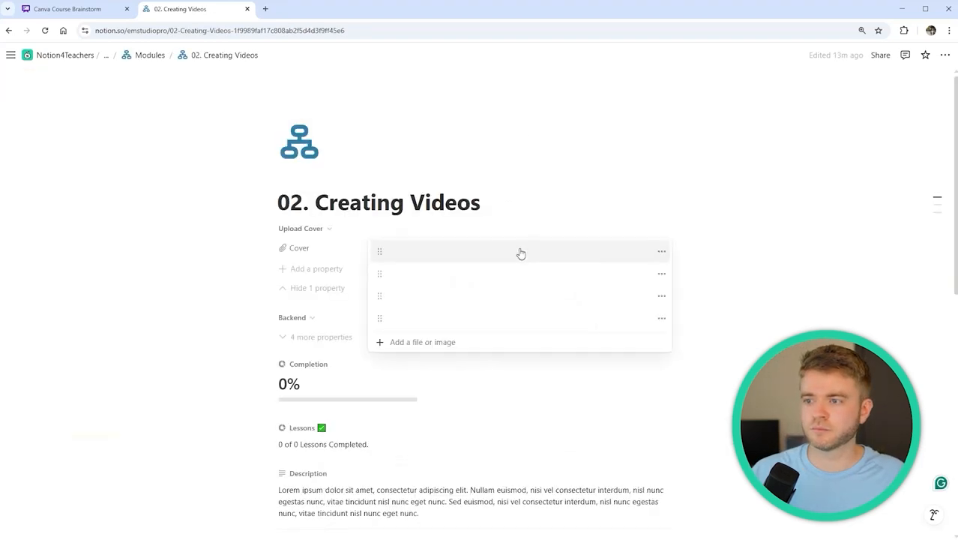
left_click(661, 251)
left_click(673, 316)
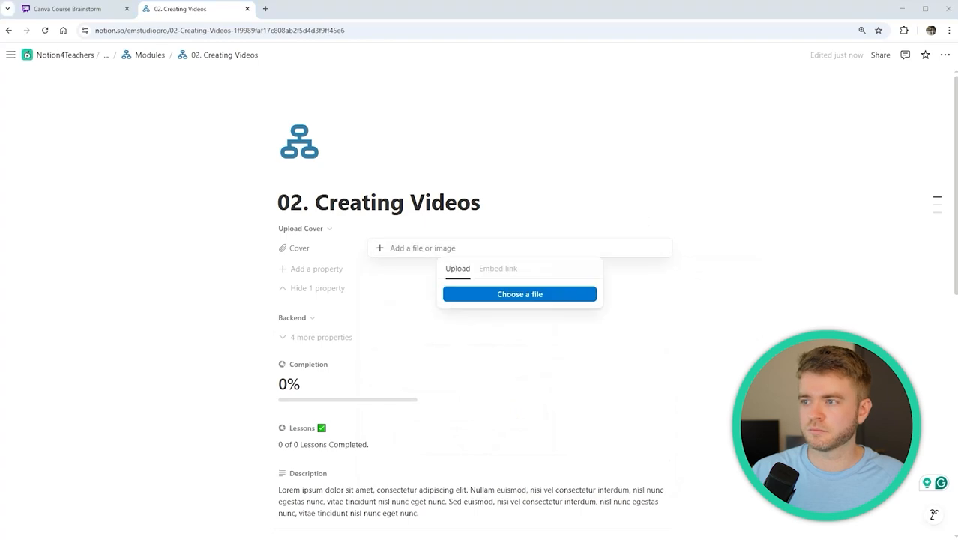
scroll(444, 291, "down", 3)
scroll(316, 224, "down", 3)
scroll(315, 224, "down", 2)
Create three blank lessons for the module and delete the helper blocks
left_click(316, 219)
key("Delete")
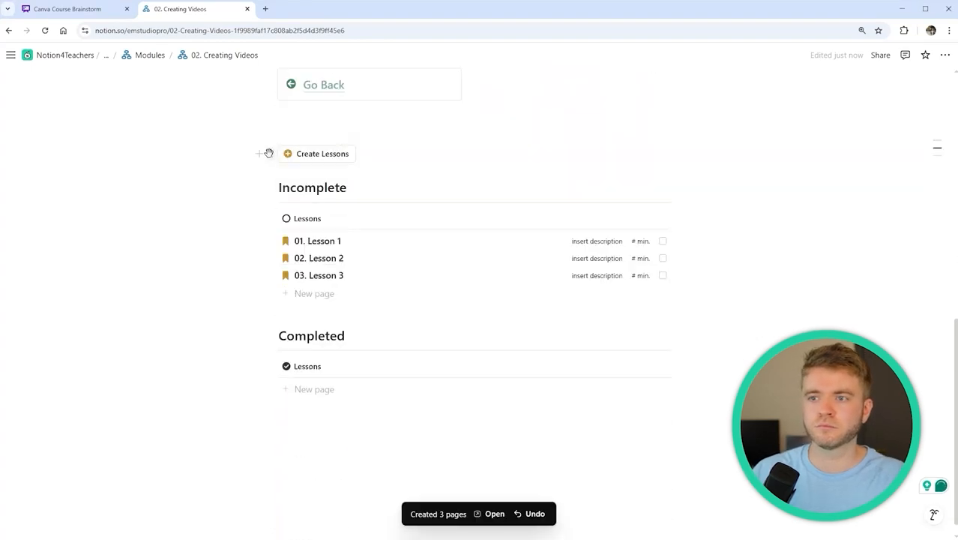
left_click(269, 152)
key("Delete")
Rename the lessons to Working with Video and Timeline Basics, starting on How To Edit Video
left_click(351, 228)
left_click_drag(552, 123, 664, 132)
type("Working with Video")
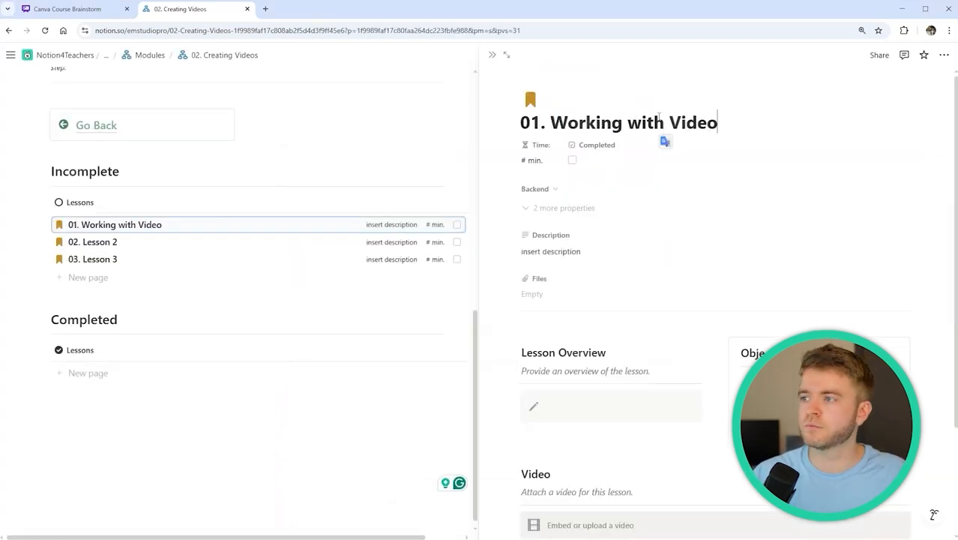
key("Escape")
left_click_drag(343, 241, 311, 259)
type("Timeline BasicsHow To Edit Video")
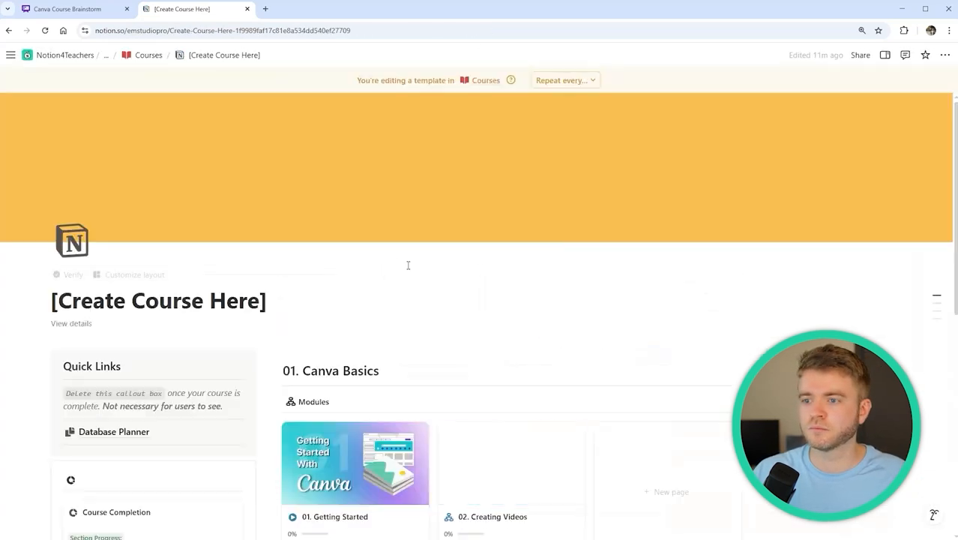
Open the Design Elements module and create its three blank lessons
scroll(636, 280, "down", 5)
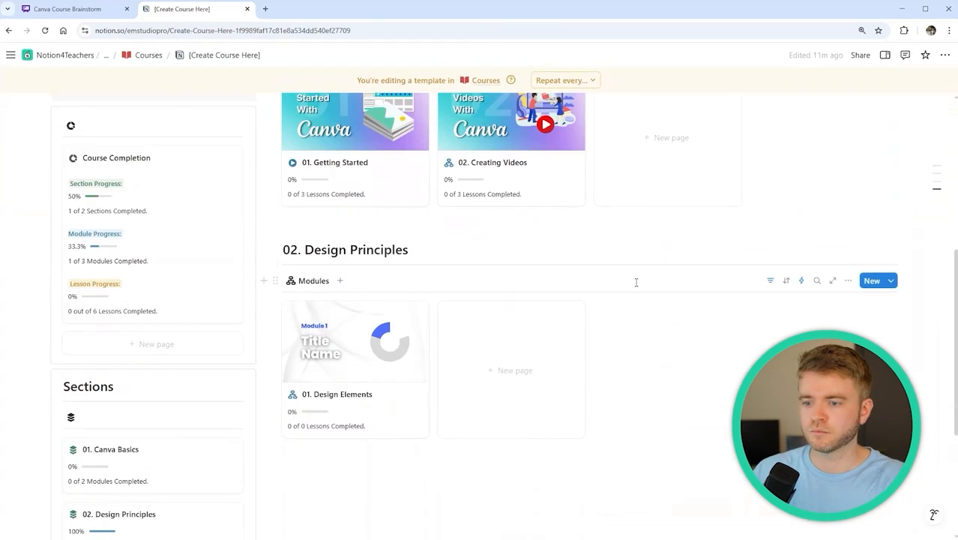
left_click(356, 394)
scroll(559, 216, "down", 8)
left_click(327, 197)
Rename the first lesson to Understanding Lines and begin retitling the second ('Using Sc…')
left_click(349, 285)
left_click_drag(552, 123, 666, 129)
type("Understanding Lines")
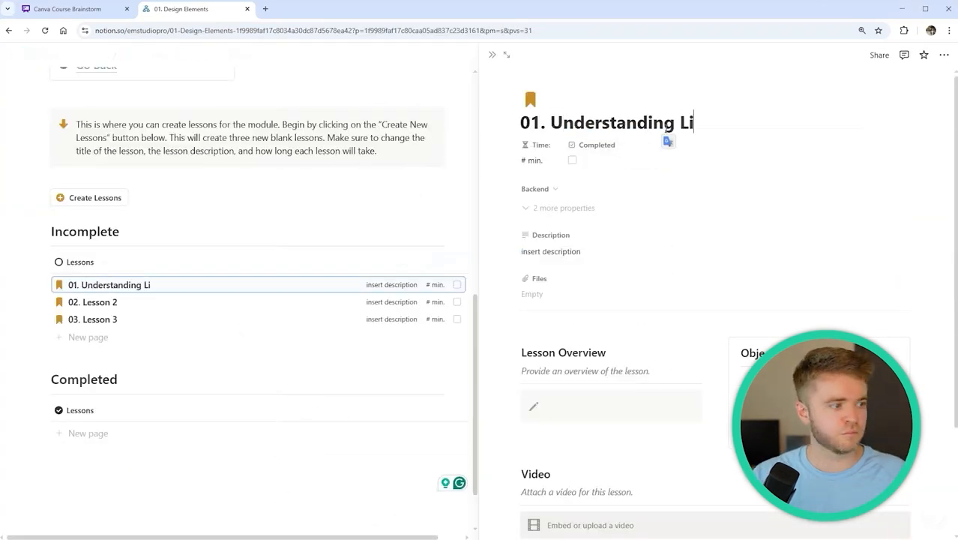
key("ctrl+shift+j")
left_click_drag(552, 123, 666, 128)
type("Using Sc")
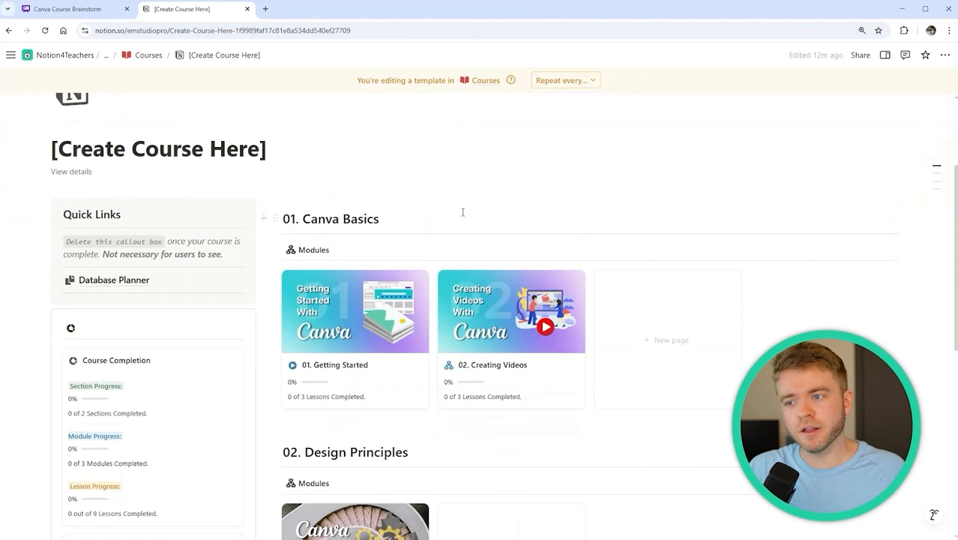
scroll(463, 212, "down", 3)
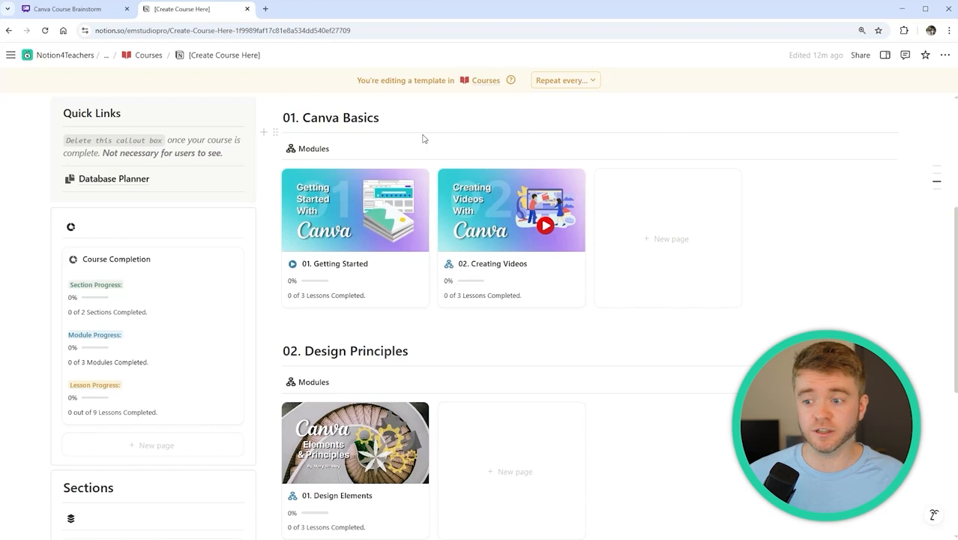
Open the Database Planner and scroll through its Sections, Modules and Lessons tables
mouse_move(209, 186)
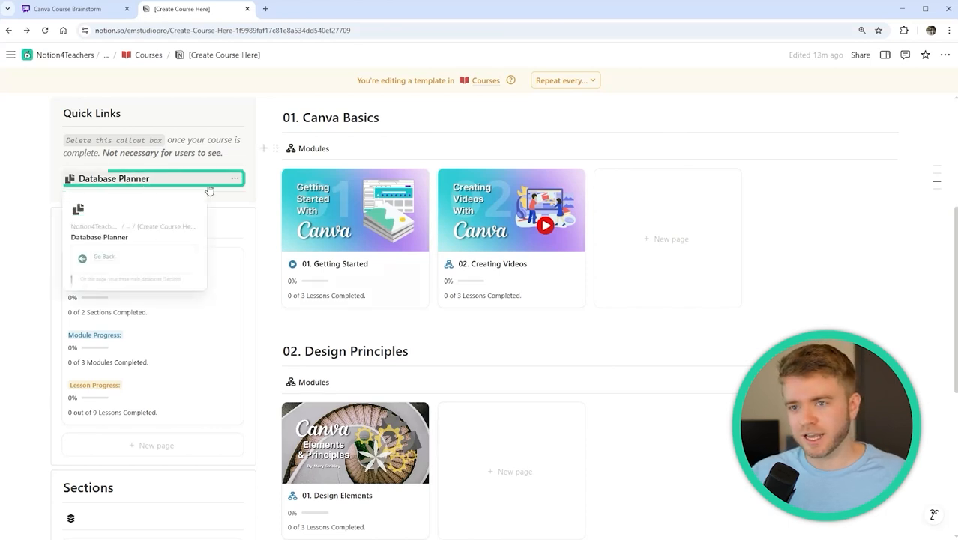
left_click(210, 183)
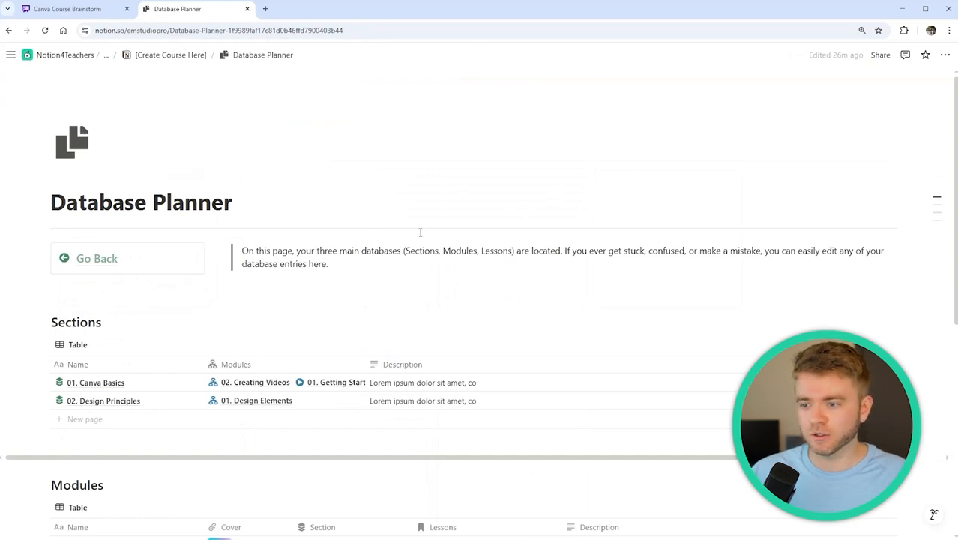
scroll(422, 231, "down", 5)
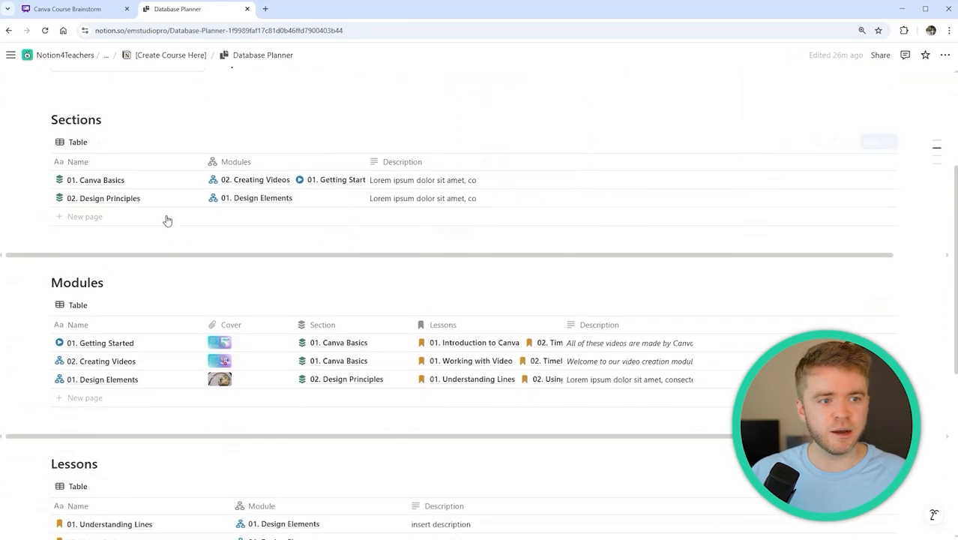
scroll(409, 184, "down", 3)
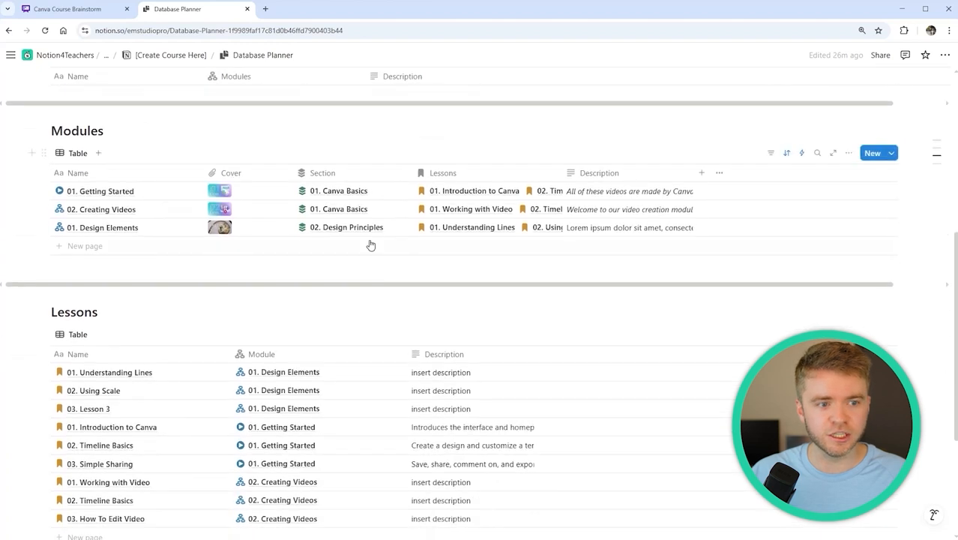
scroll(447, 230, "down", 2)
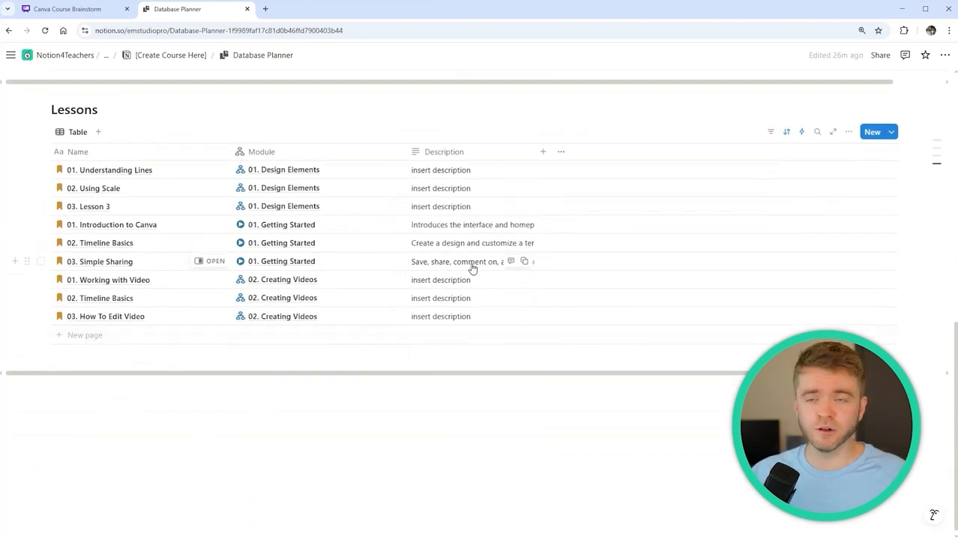
scroll(389, 274, "up", 7)
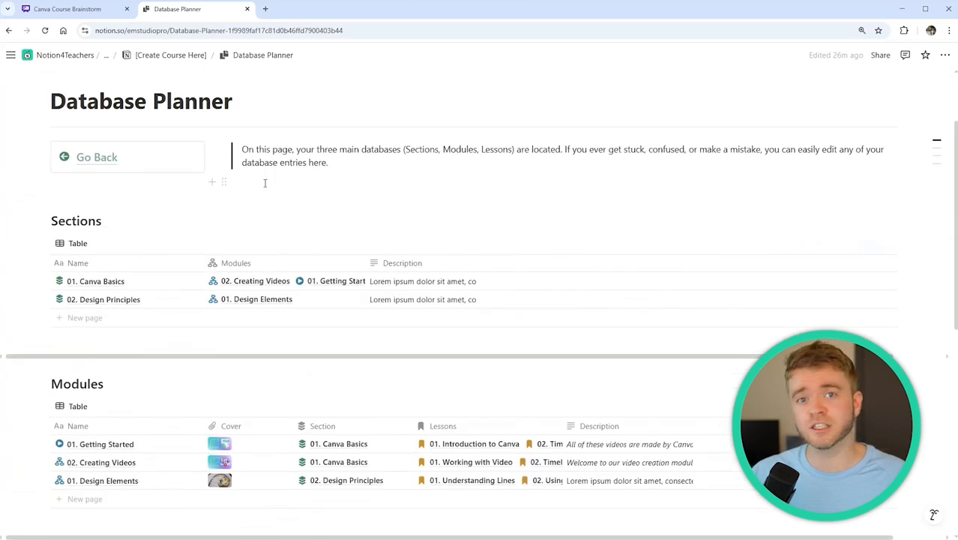
Delete the Quick Links callout from the course template page
left_click(99, 163)
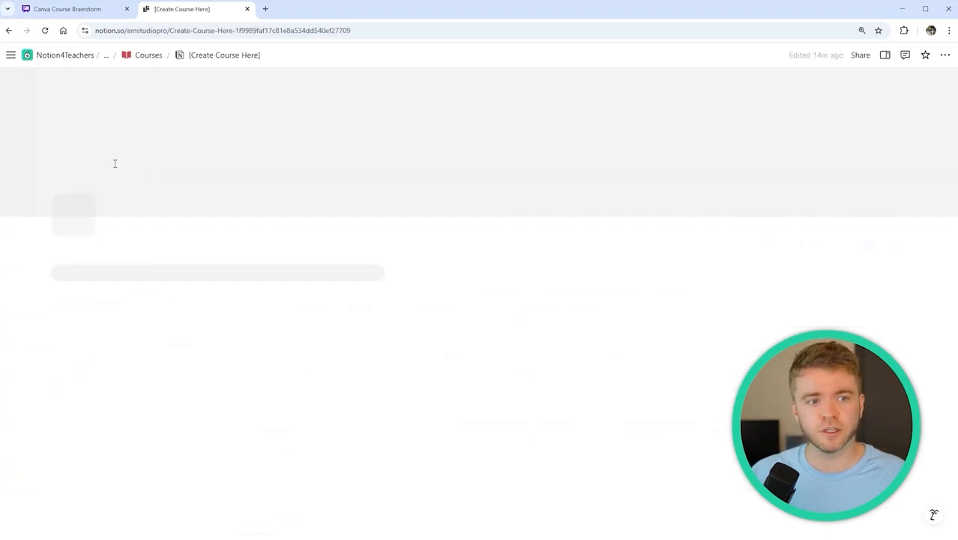
scroll(561, 204, "down", 2)
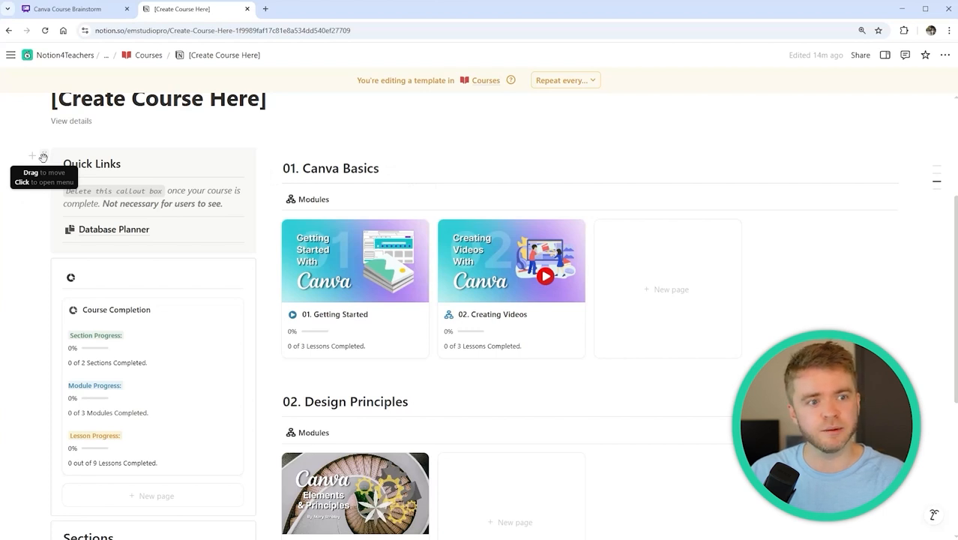
left_click(44, 157)
key("Delete")
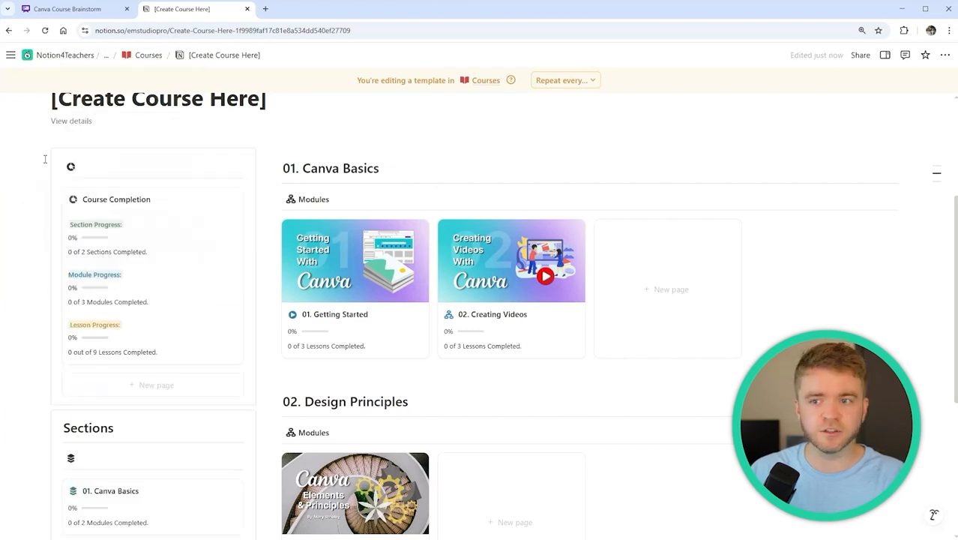
scroll(578, 150, "down", 1)
scroll(398, 199, "up", 4)
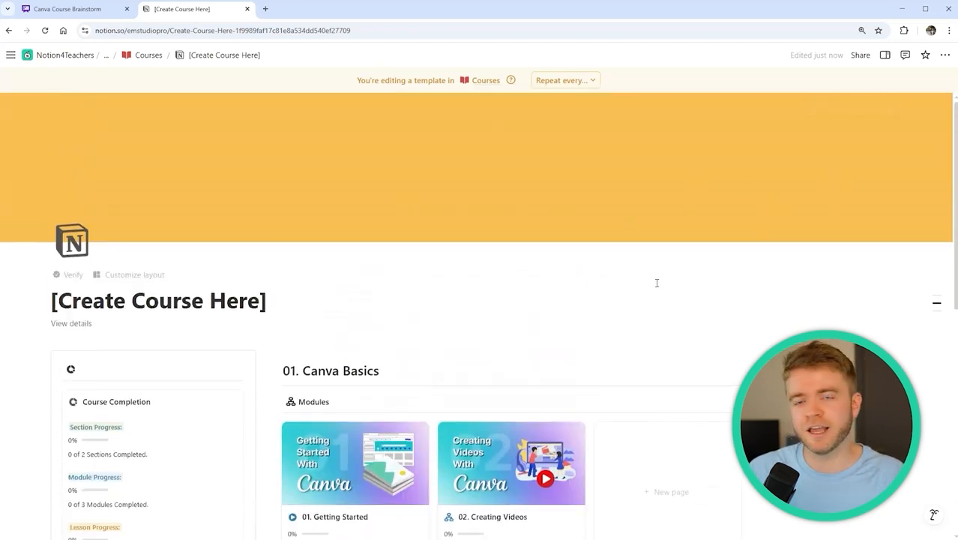
Upload a Canva image file as the course template's cover
left_click(831, 108)
left_click(707, 128)
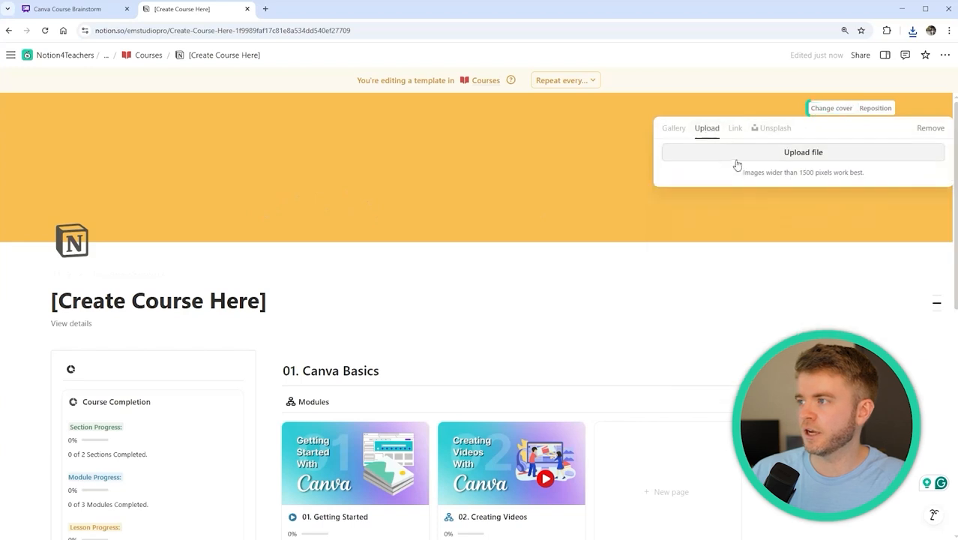
left_click(803, 152)
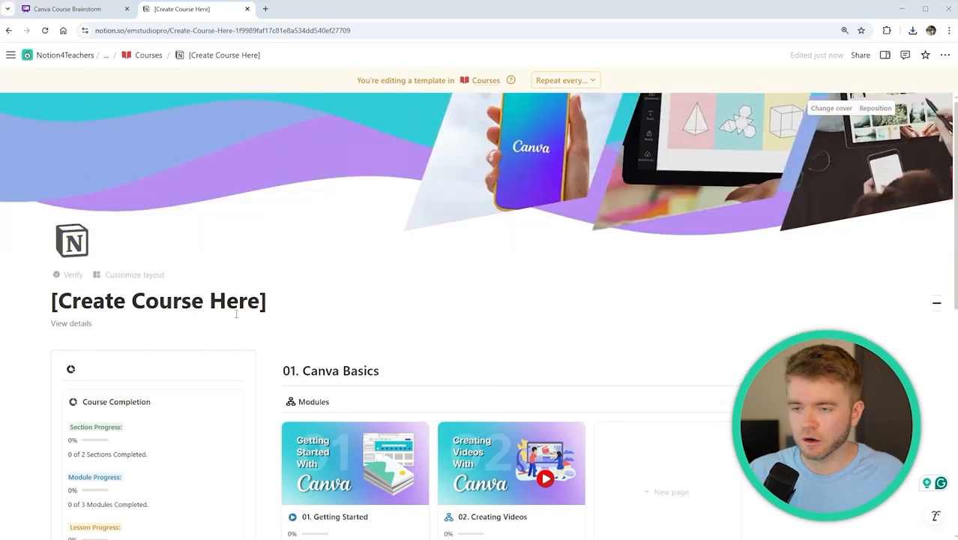
Retitle the template 'Mastering Canva for Beginners', correcting the misspelled 'Beginer'
triple_click(240, 303)
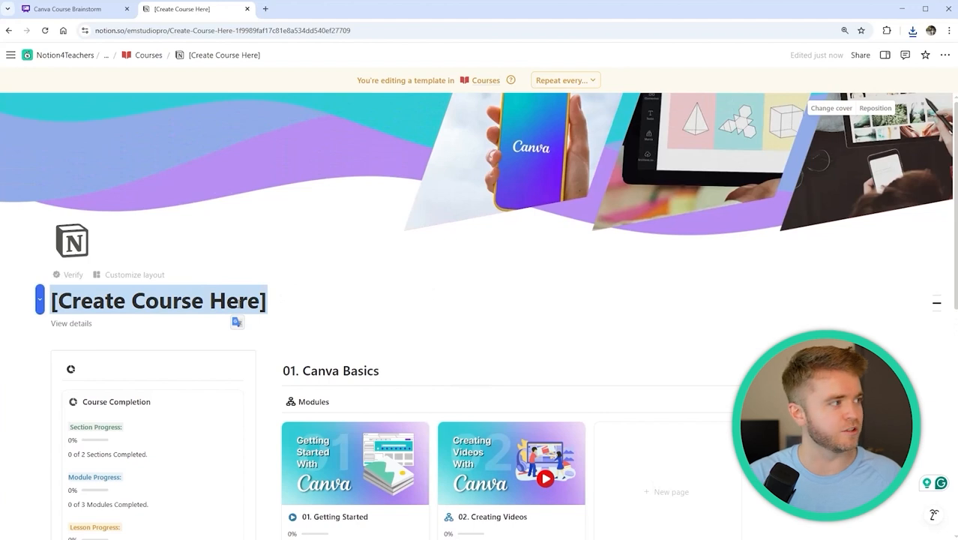
type("Mastering Canva")
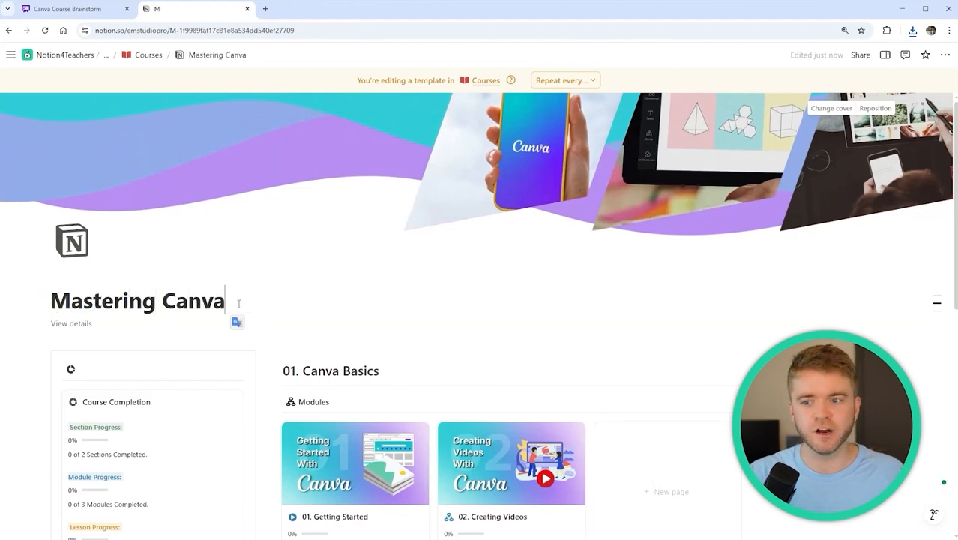
type(" for Beginer")
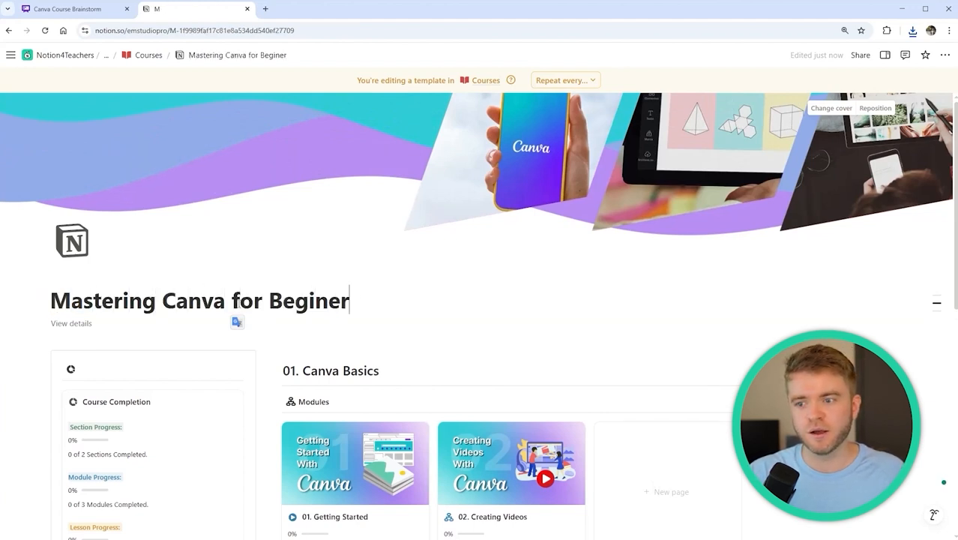
key("BackSpace")
type("e")
key("BackSpace")
key("BackSpace")
type("ner")
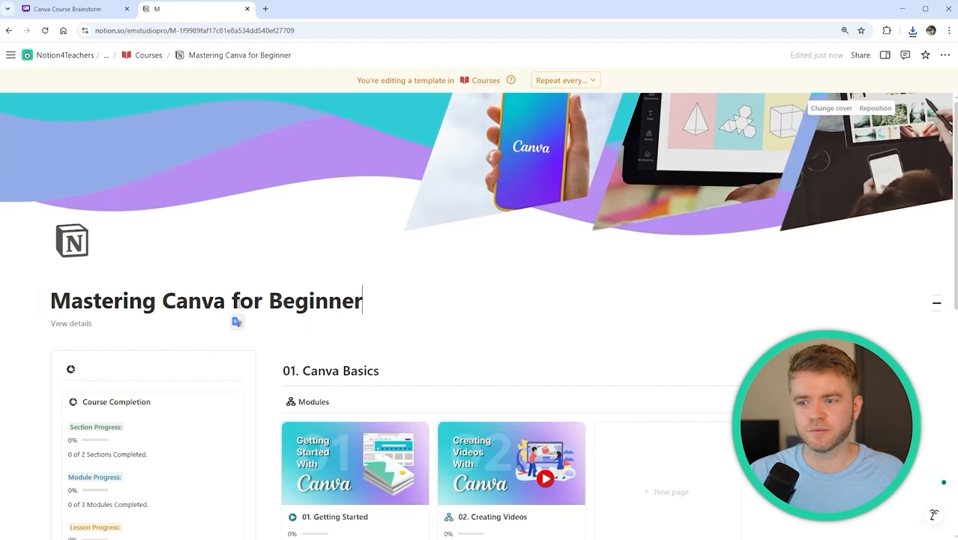
type("s")
scroll(491, 284, "down", 2)
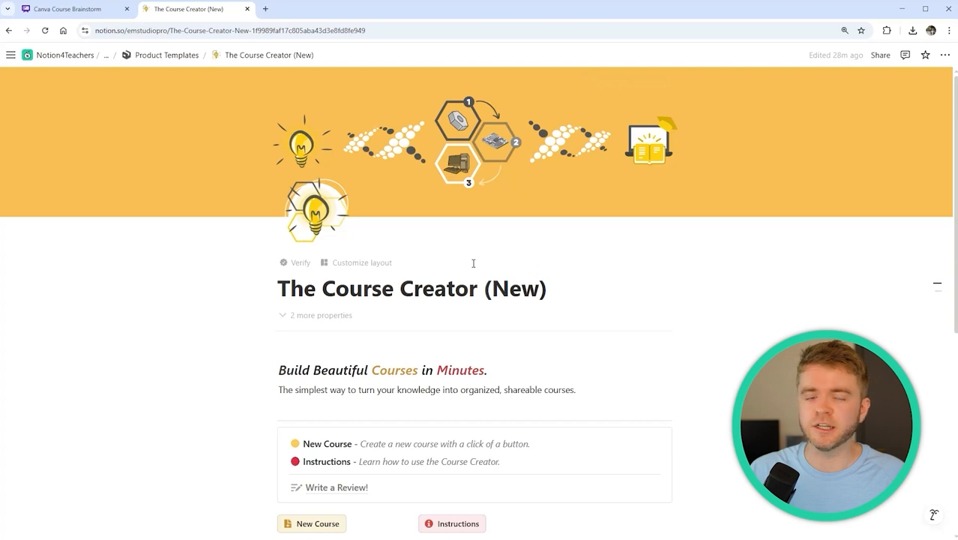
Generate a new course page from the template using the New Course button
scroll(473, 263, "down", 5)
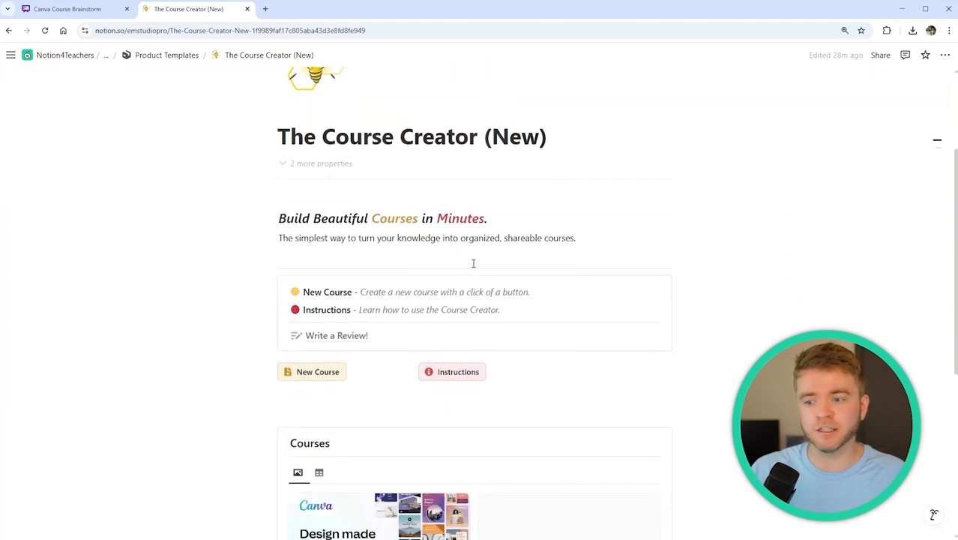
scroll(473, 268, "down", 2)
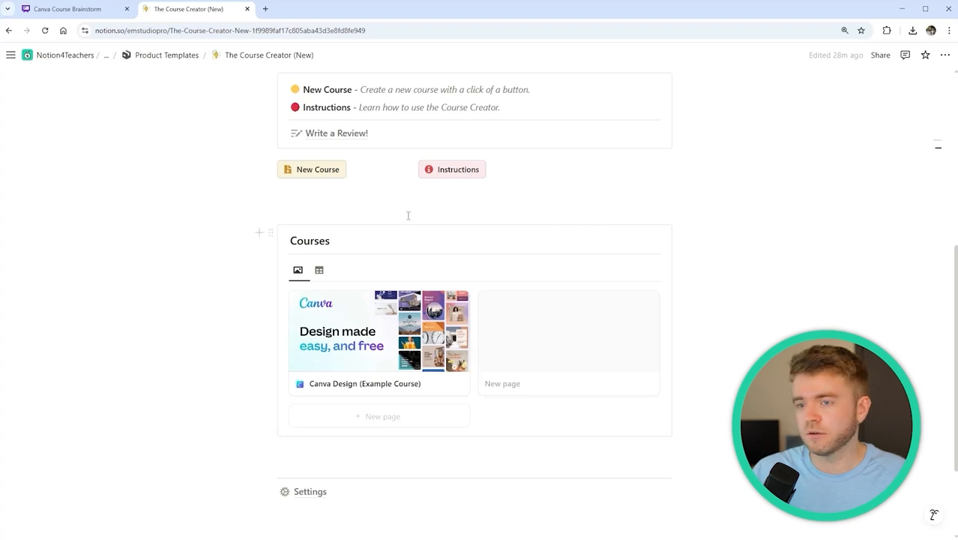
left_click(315, 174)
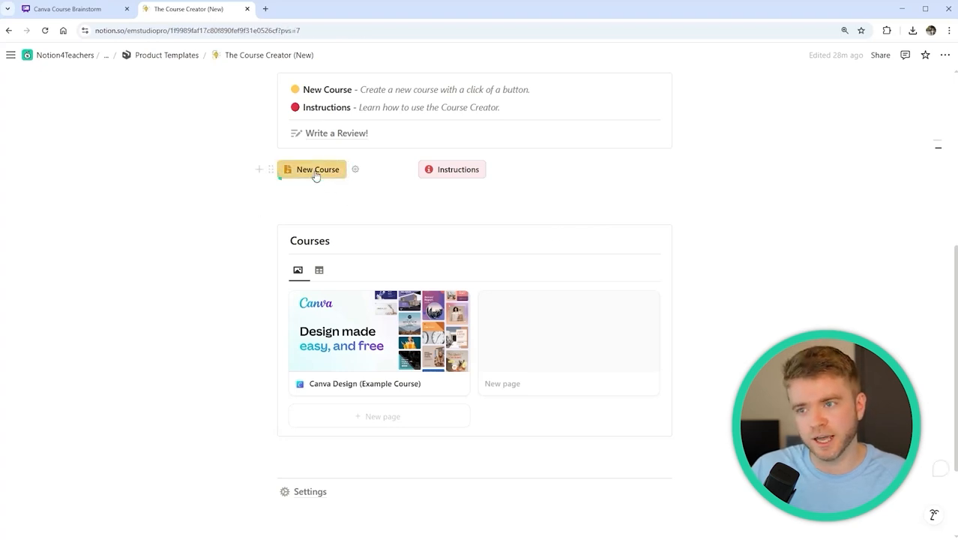
left_click(363, 225)
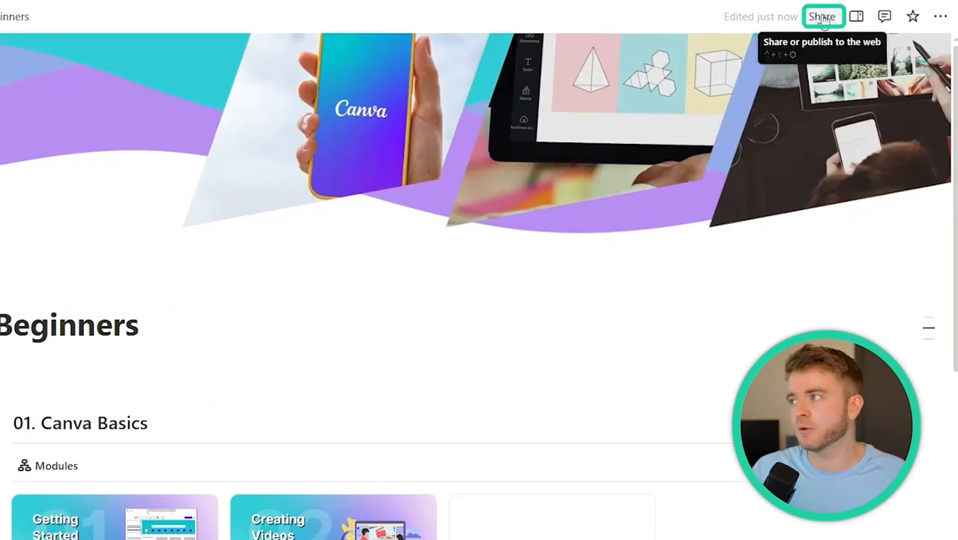
Invite the collaborator's e-mail address to the course with Can edit permission
left_click(822, 17)
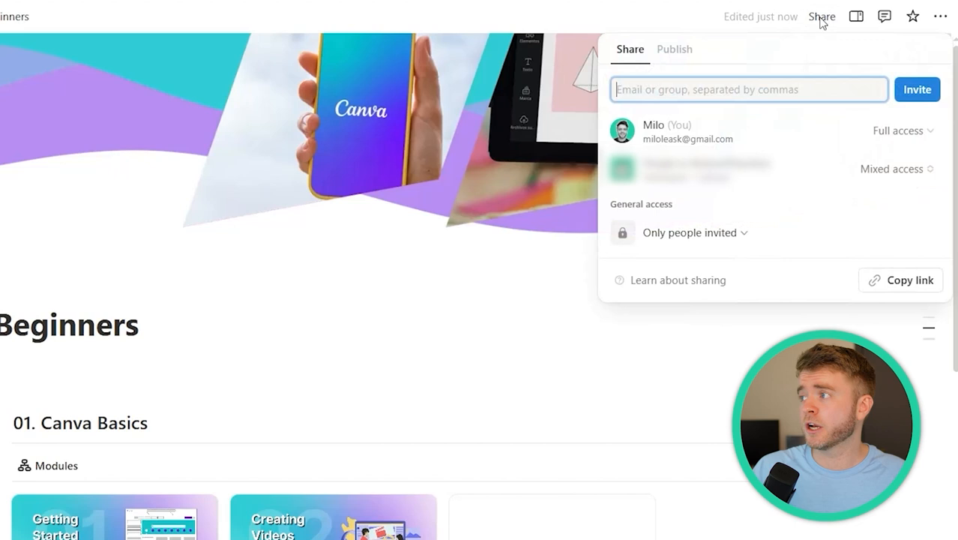
left_click(708, 90)
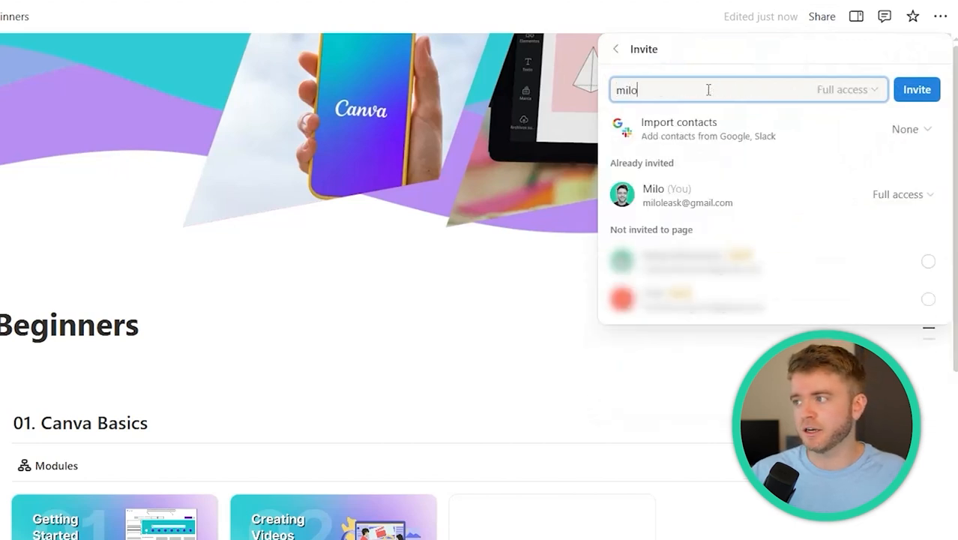
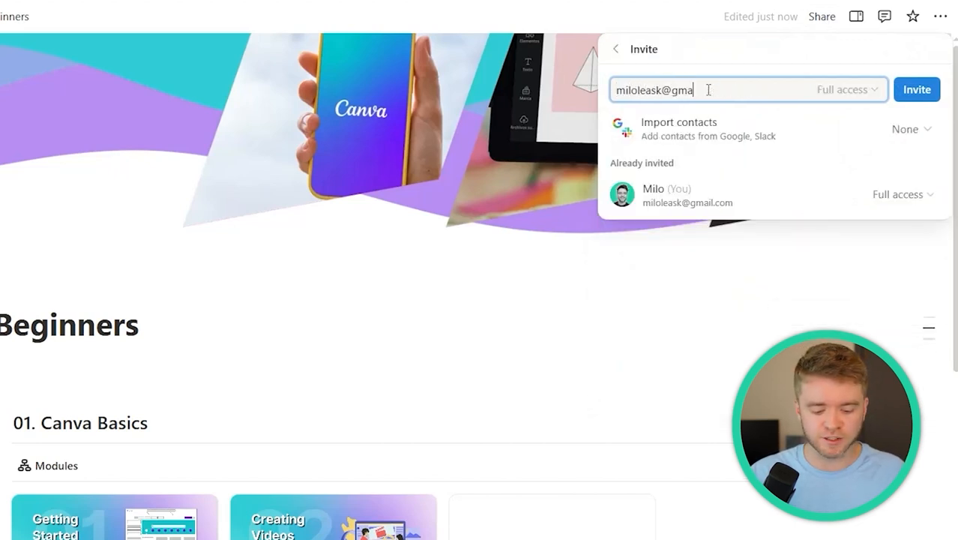
left_click(858, 93)
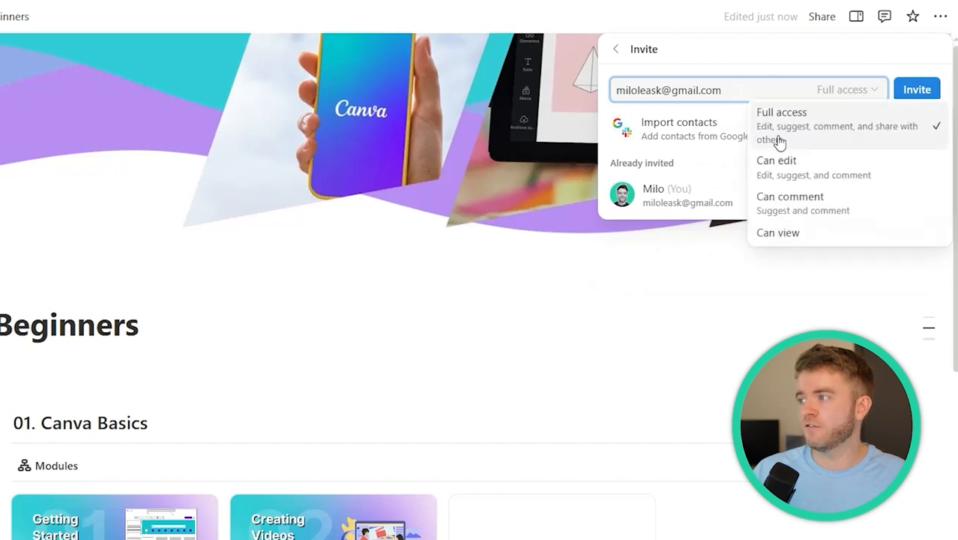
left_click(809, 171)
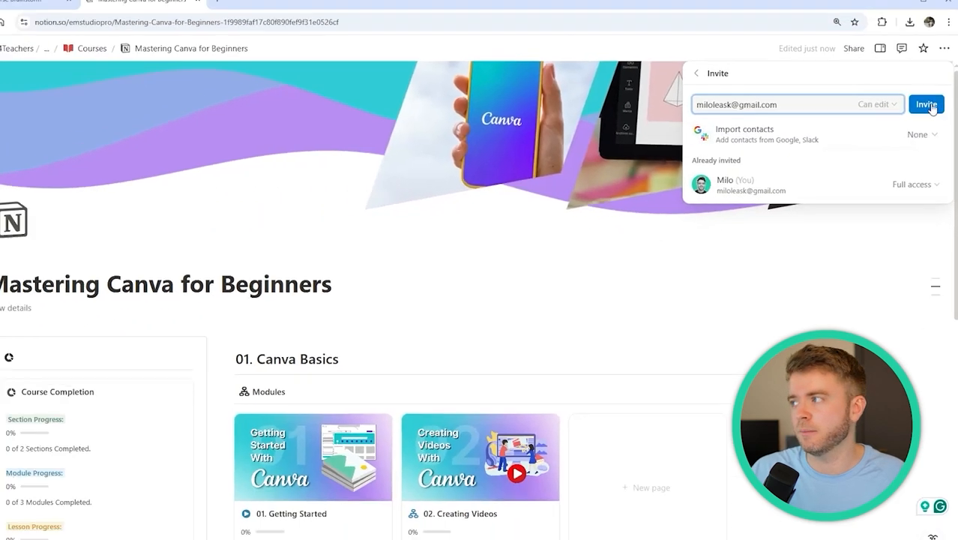
left_click(916, 89)
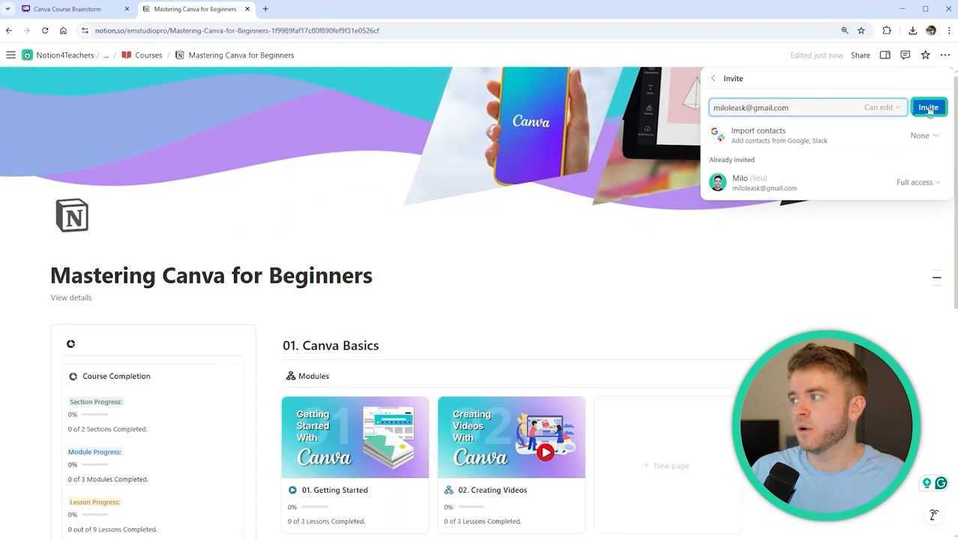
left_click(689, 318)
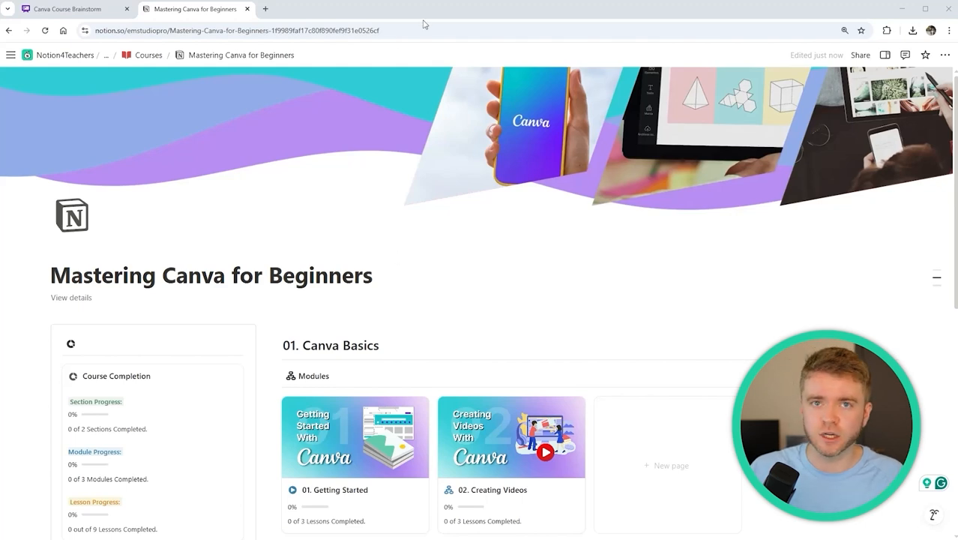
scroll(75, 252, "down", 1)
Show the course properties and set Person to the invited collaborator
left_click(71, 249)
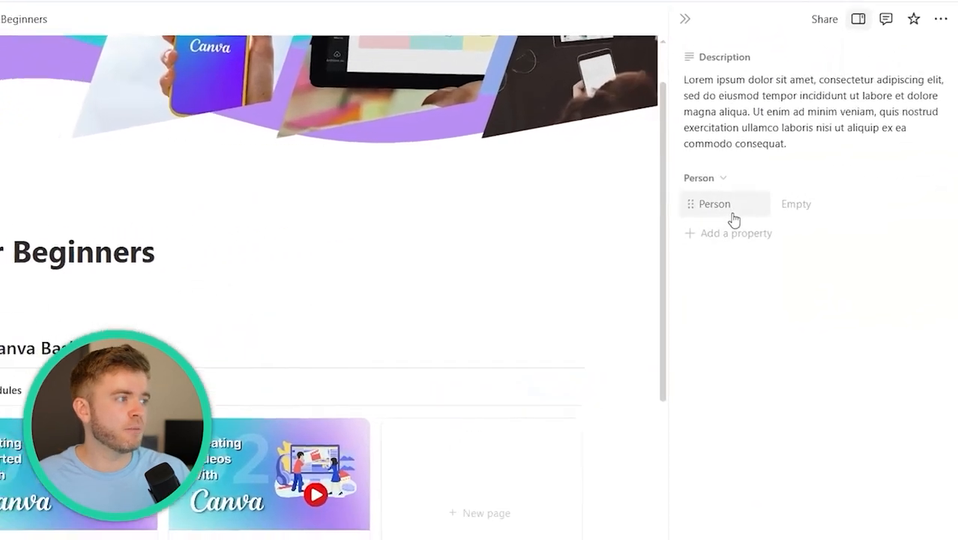
left_click(843, 189)
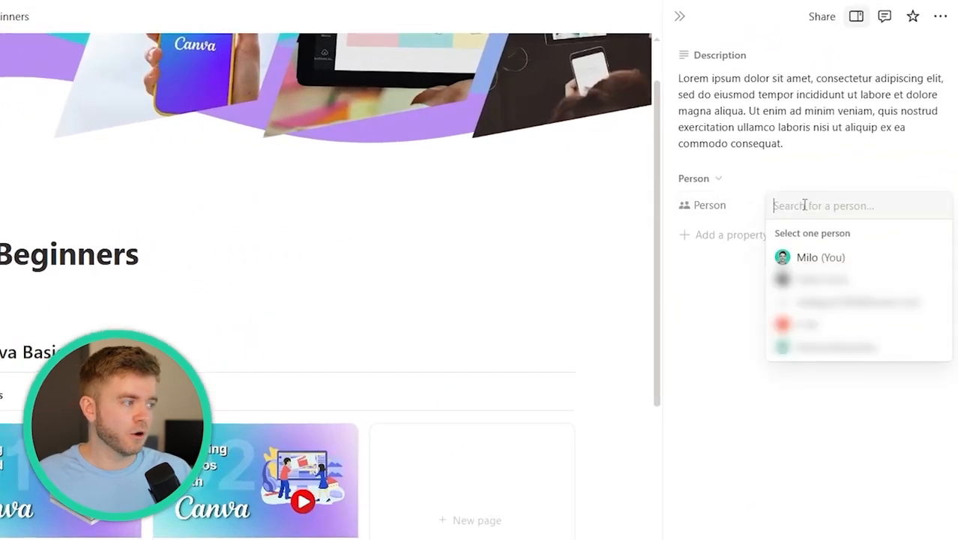
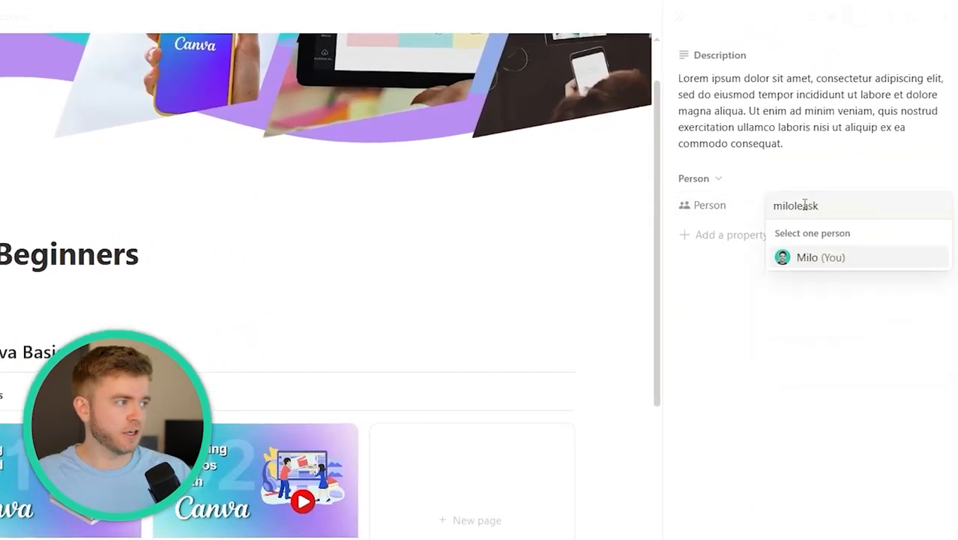
left_click(825, 259)
left_click(880, 174)
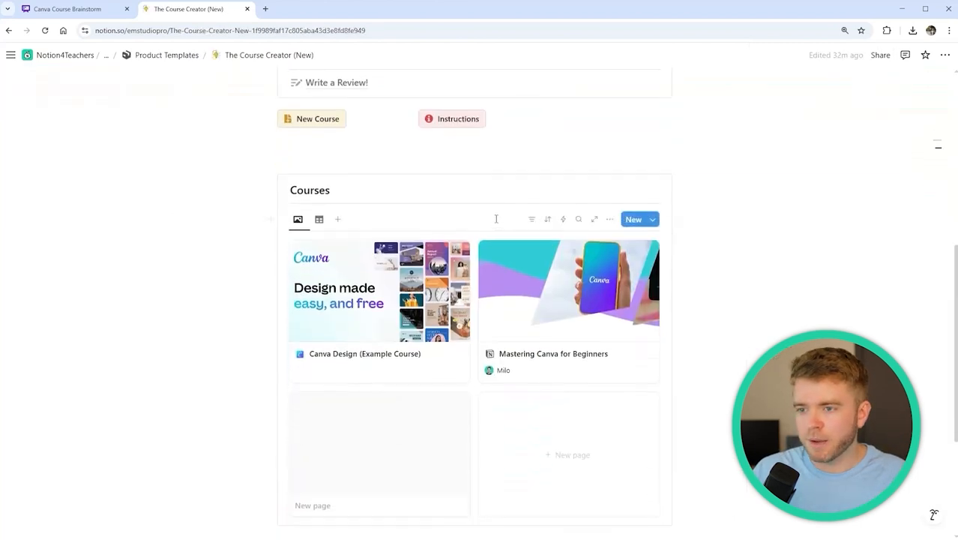
scroll(293, 119, "down", 3)
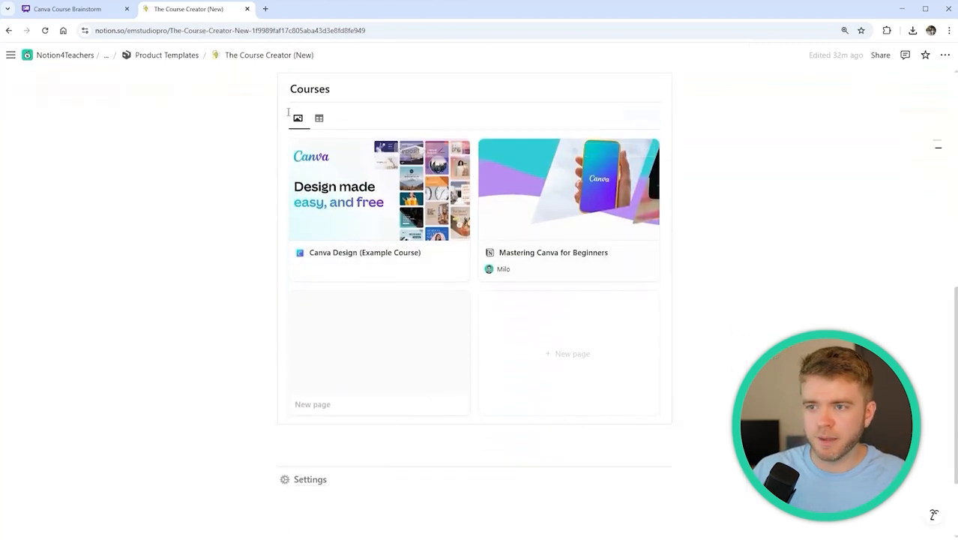
left_click(318, 117)
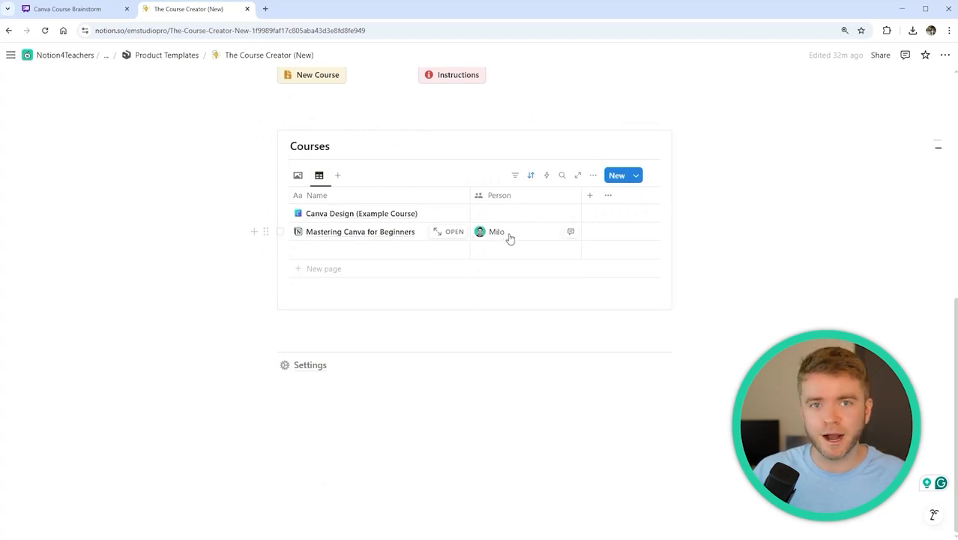
scroll(548, 238, "up", 2)
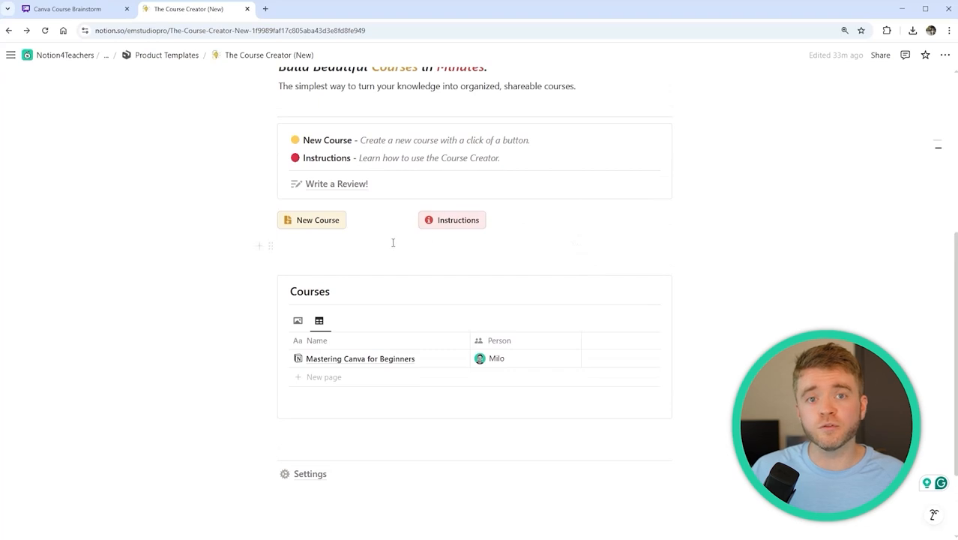
Create a second course from the Mastering Canva for Beginners template and view its details
left_click(316, 222)
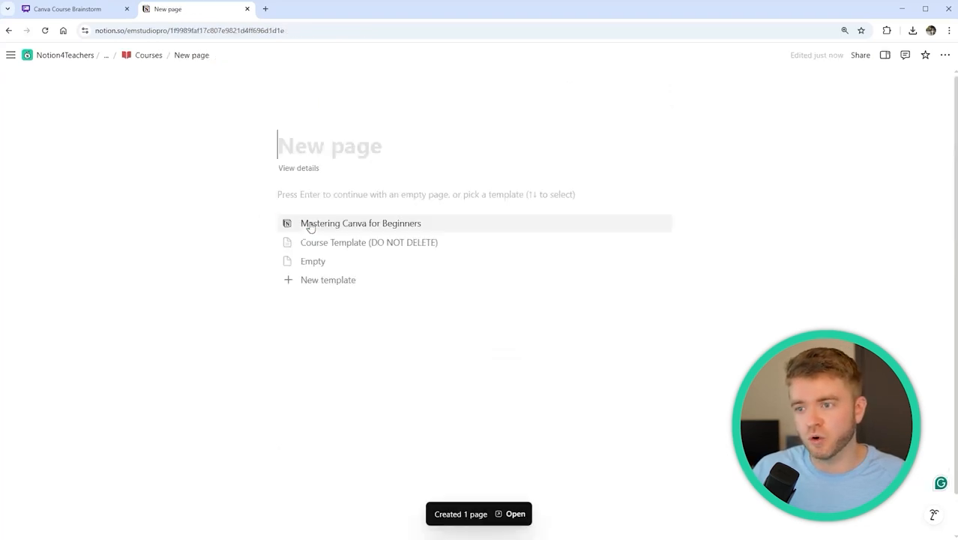
left_click(358, 232)
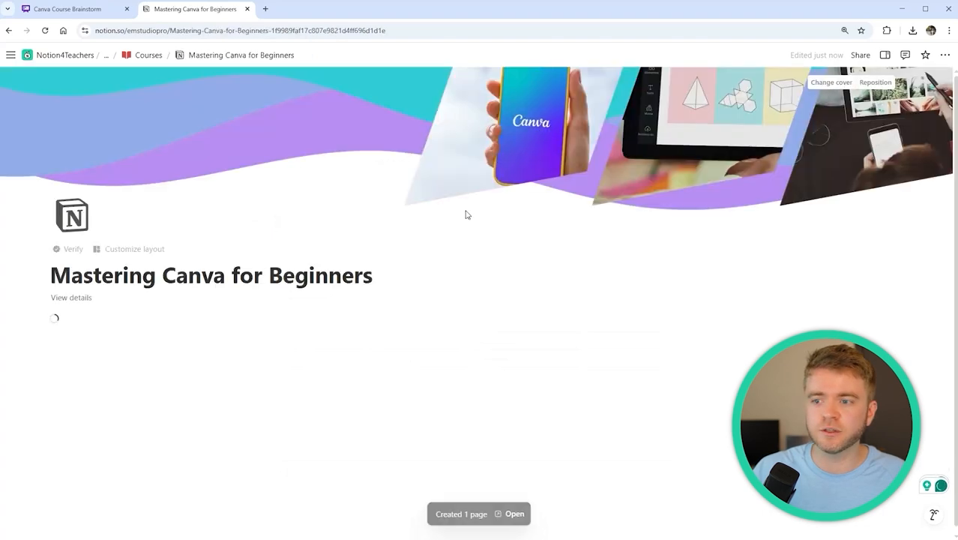
left_click(860, 55)
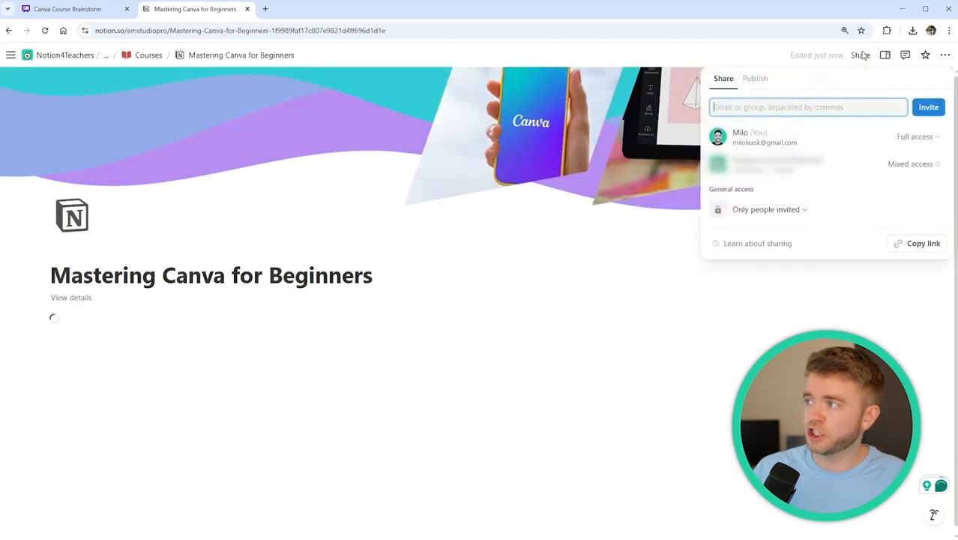
left_click(753, 108)
left_click(348, 135)
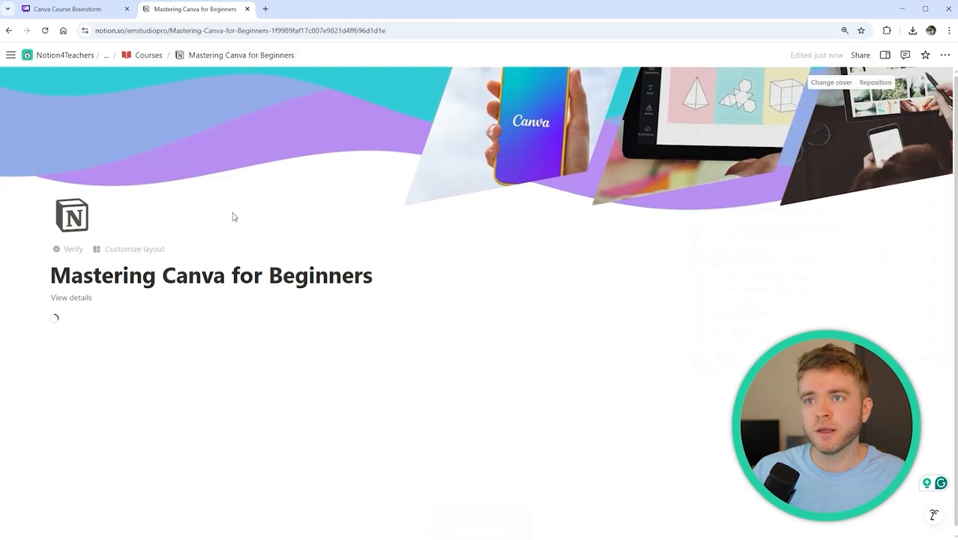
left_click(79, 298)
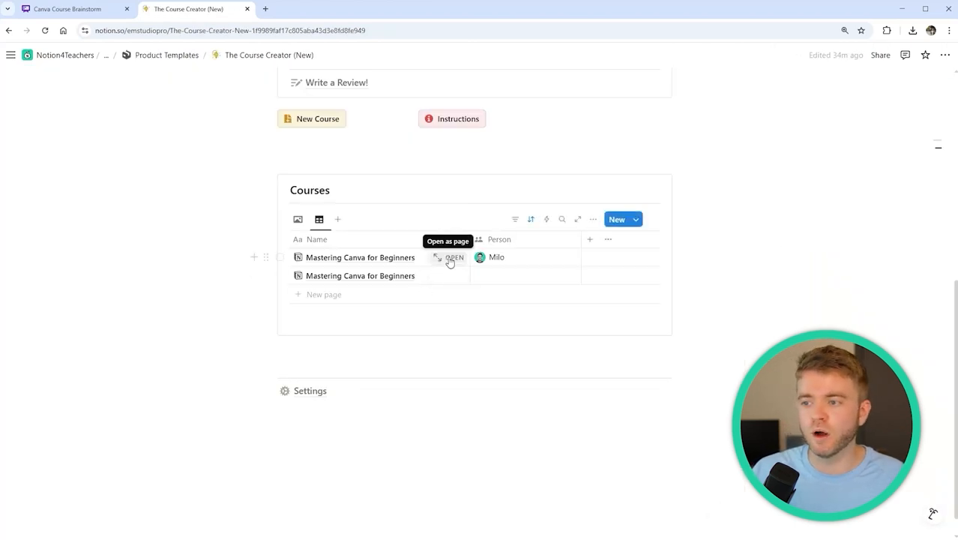
In the 01. Getting Started module, mark 01. Introduction to Canva as completed
left_click(450, 259)
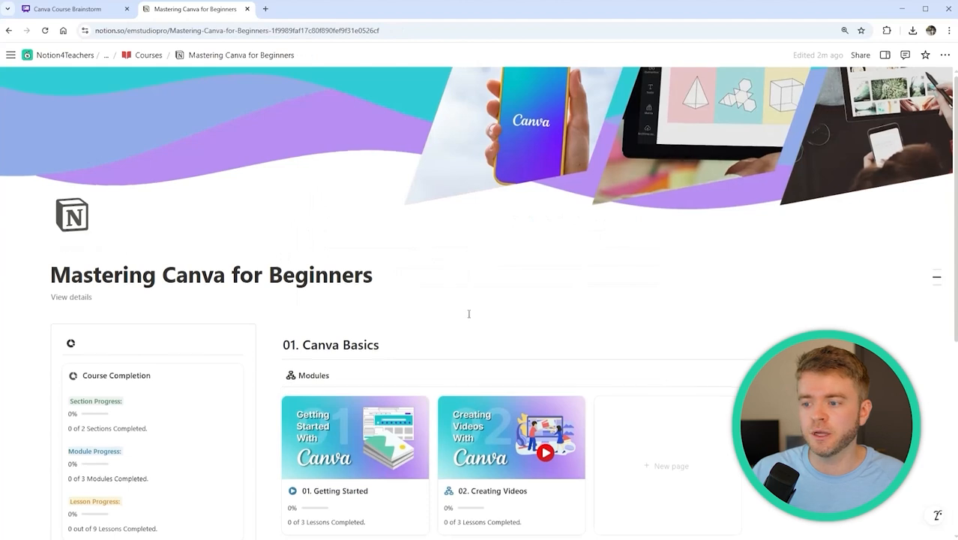
scroll(510, 247, "down", 3)
scroll(462, 135, "down", 1)
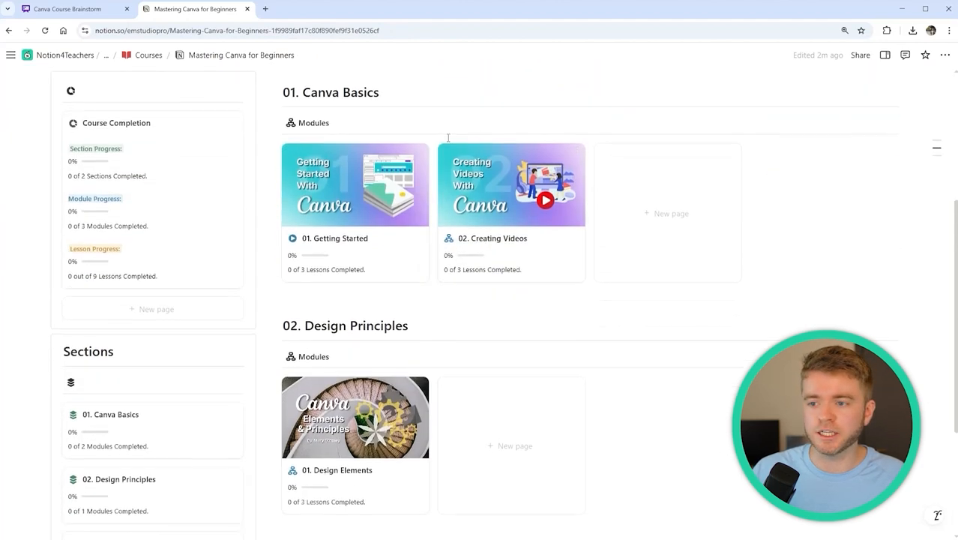
left_click(392, 219)
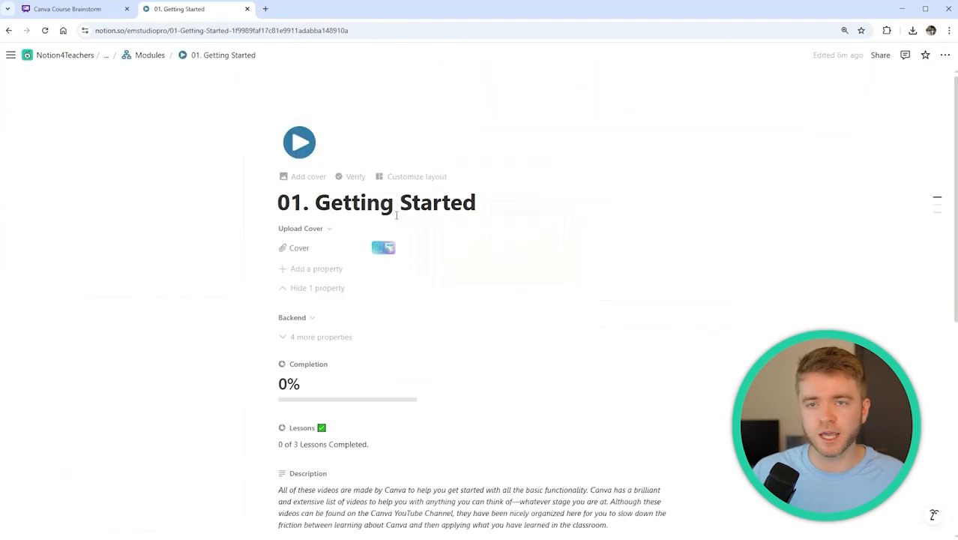
scroll(479, 229, "down", 5)
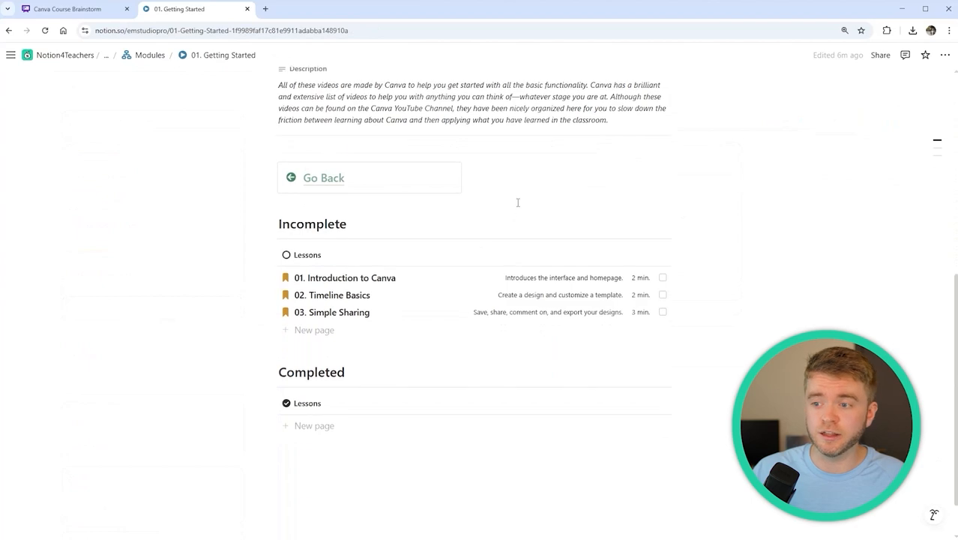
left_click(447, 279)
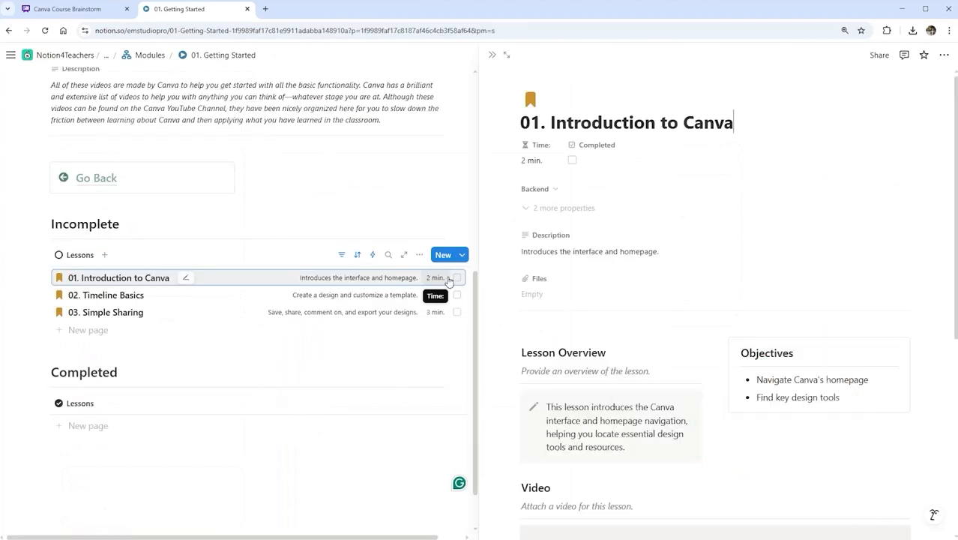
scroll(676, 277, "down", 2)
scroll(677, 278, "down", 1)
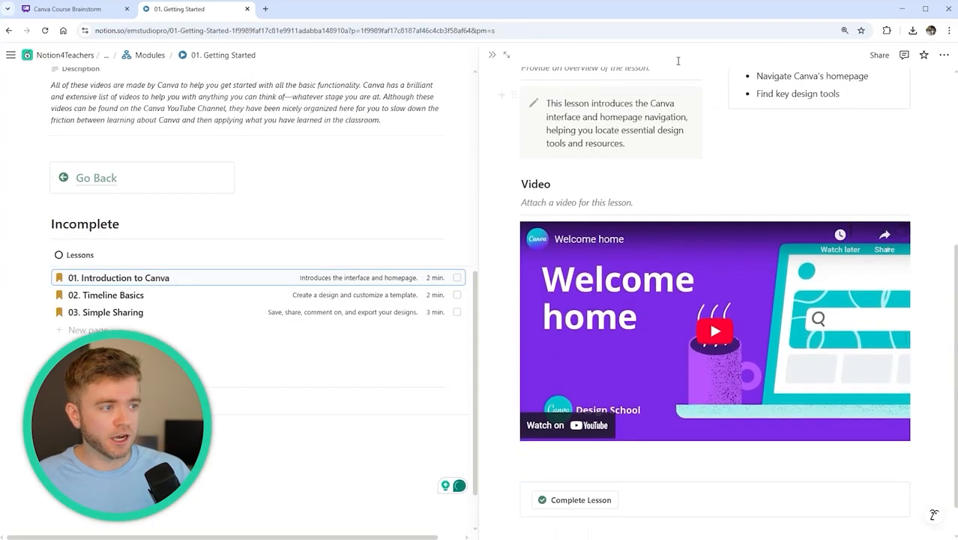
scroll(780, 169, "down", 1)
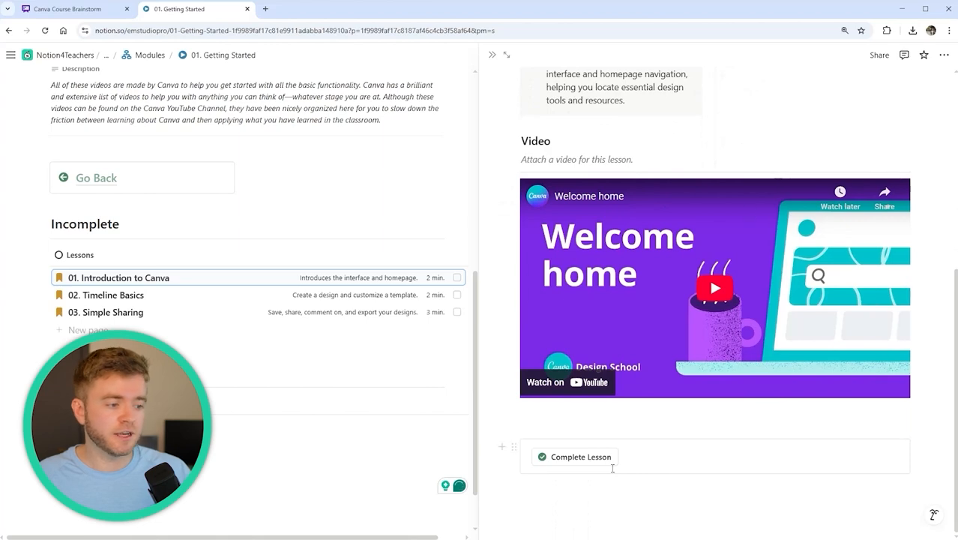
scroll(600, 375, "up", 5)
scroll(623, 297, "down", 4)
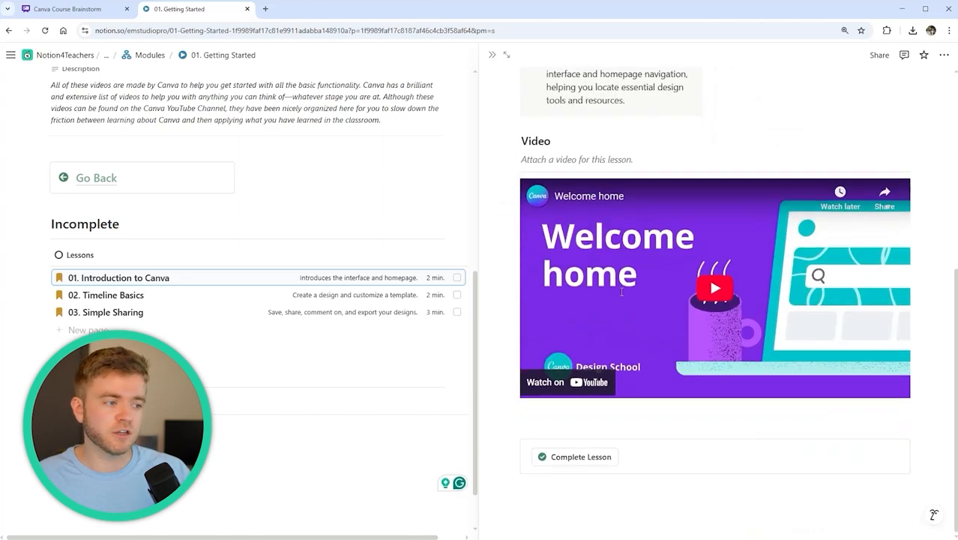
left_click(576, 460)
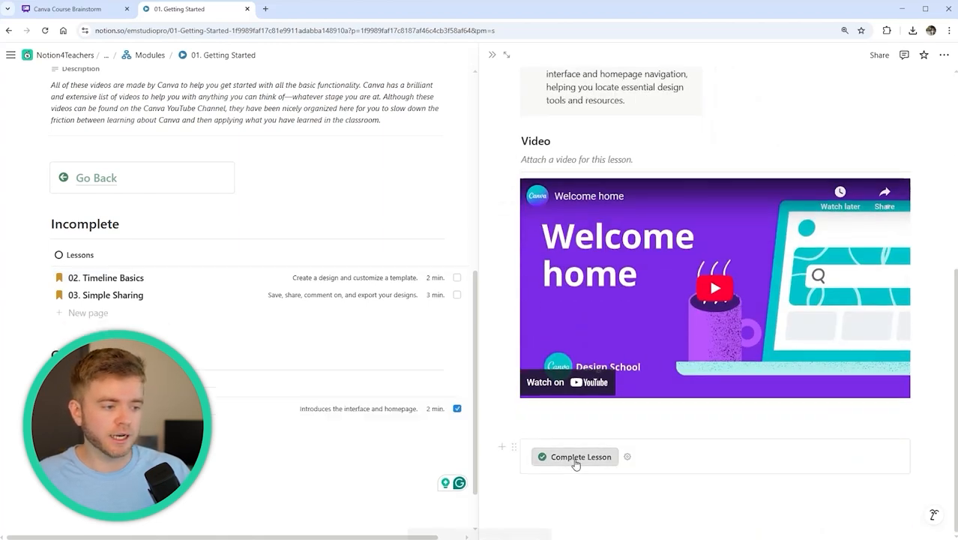
left_click(493, 57)
Mark 02. Timeline Basics as completed and return to the course overview
left_click(465, 281)
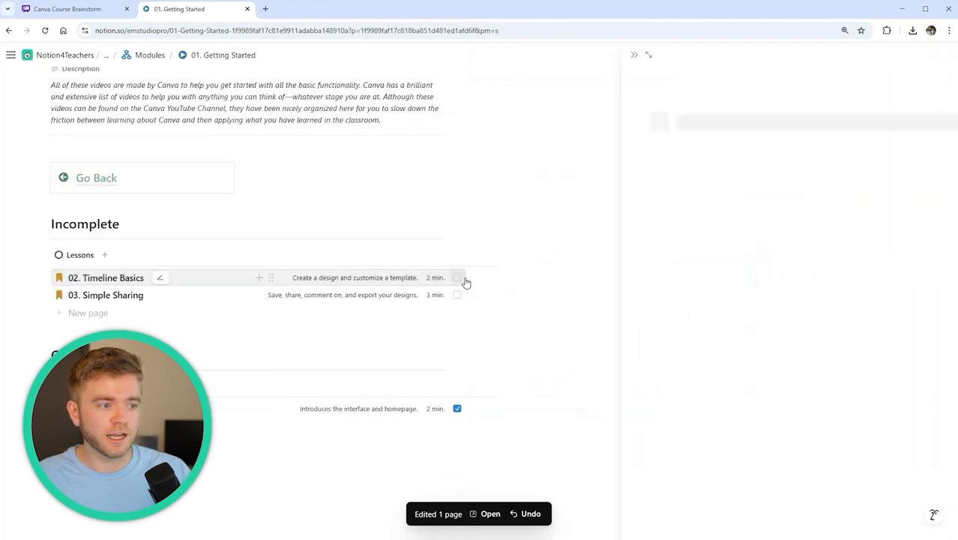
scroll(750, 288, "down", 4)
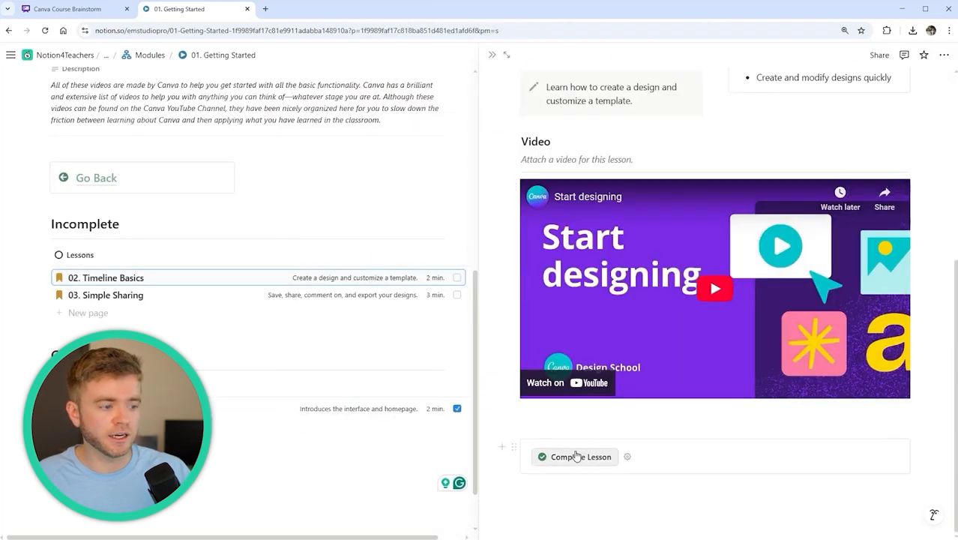
left_click(576, 456)
key("Escape")
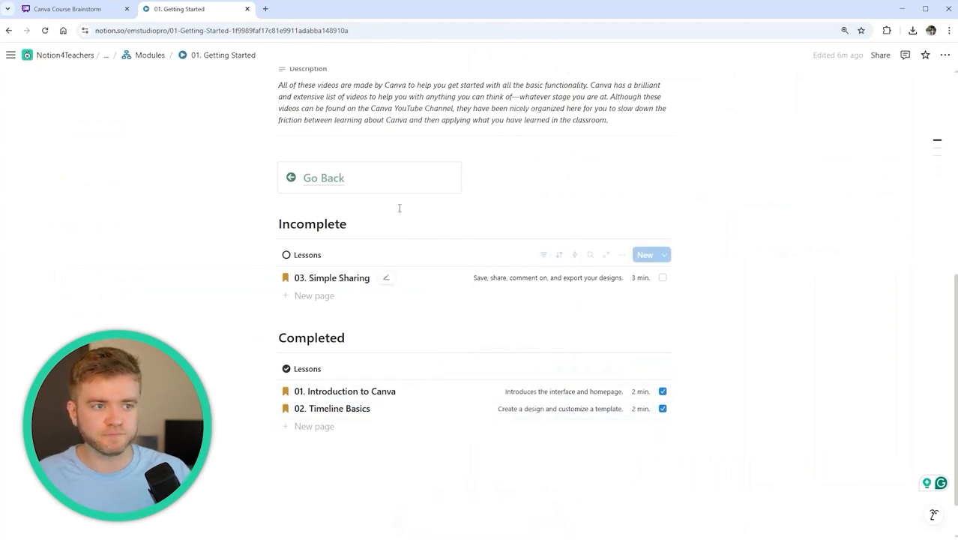
left_click(324, 179)
Tick 03. Simple Sharing in 01. Getting Started, then go back to the overview
scroll(330, 180, "down", 5)
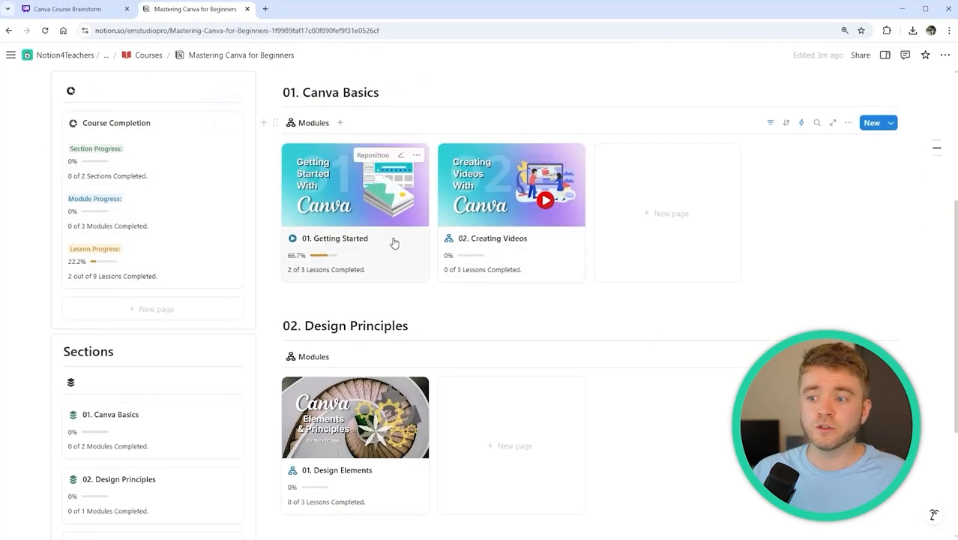
left_click(395, 242)
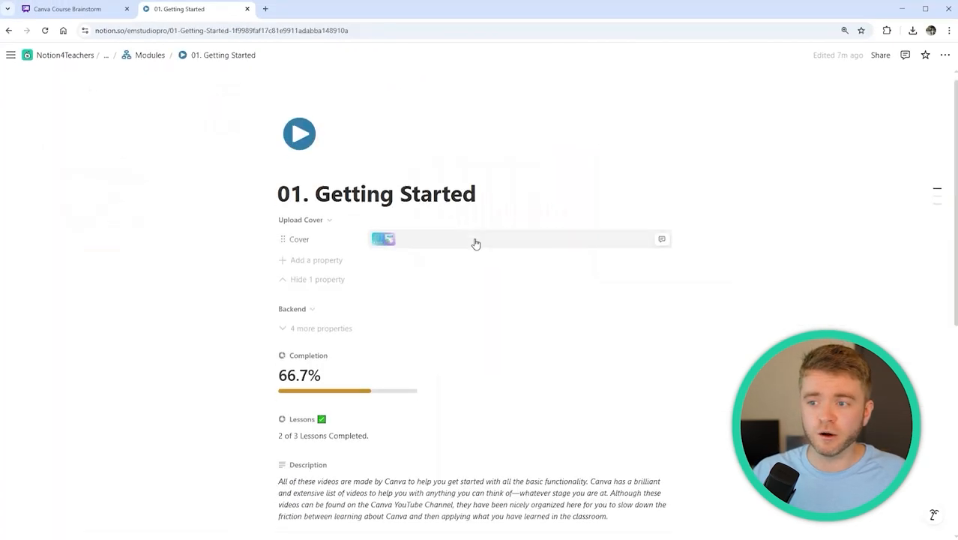
scroll(474, 242, "down", 10)
left_click(662, 227)
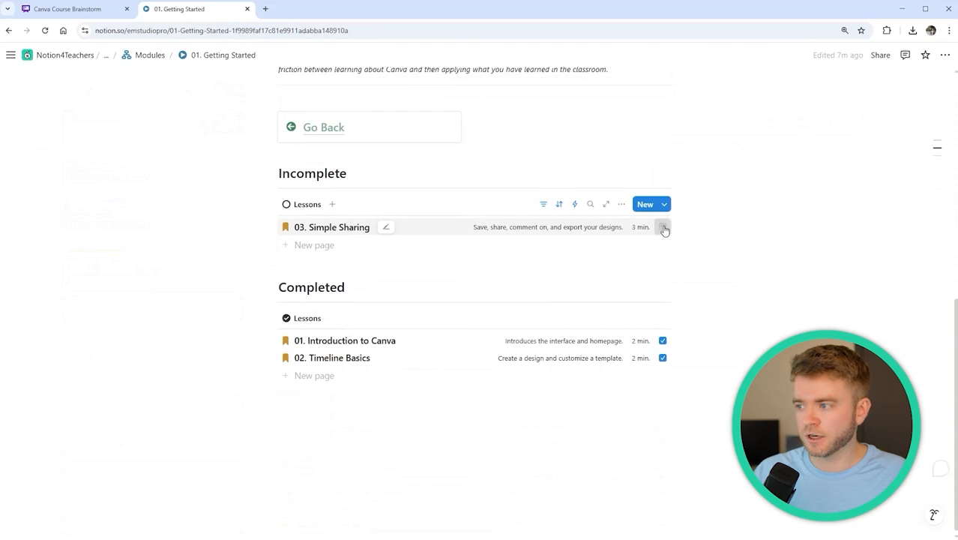
scroll(464, 248, "up", 2)
left_click(321, 280)
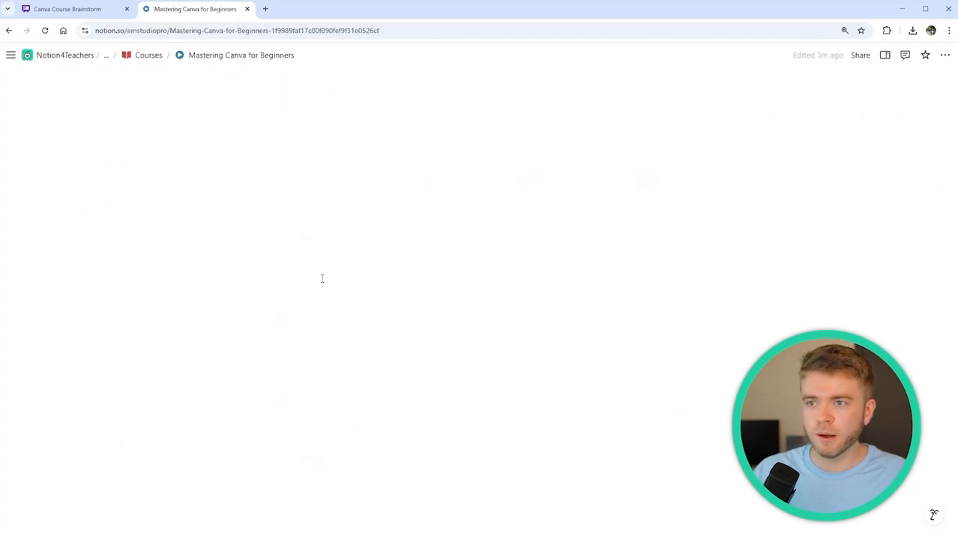
scroll(372, 277, "down", 3)
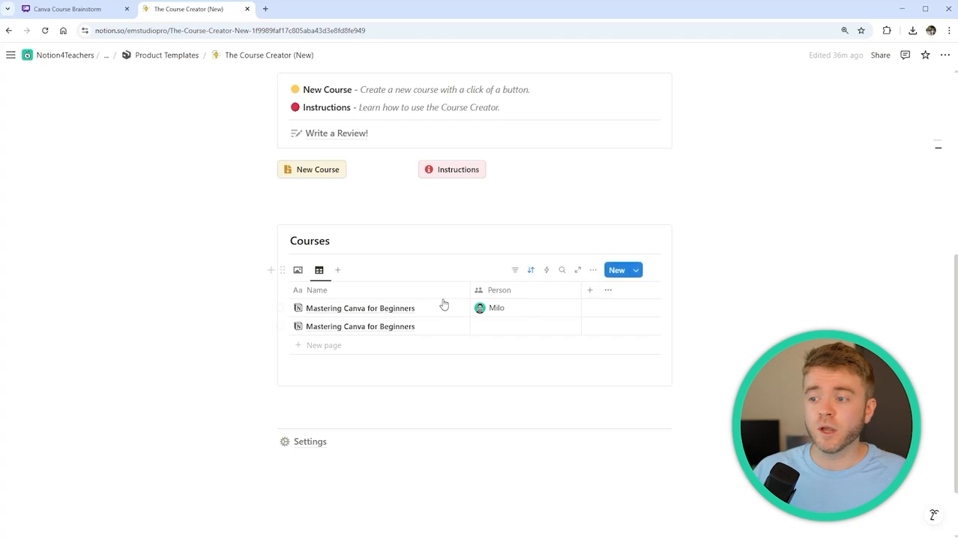
mouse_move(445, 311)
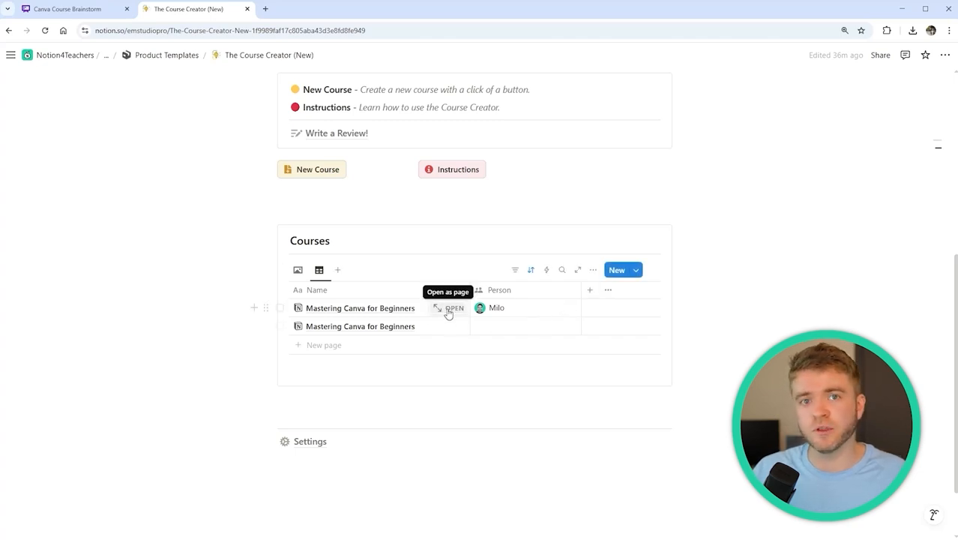
scroll(448, 311, "down", 1)
left_click(442, 191)
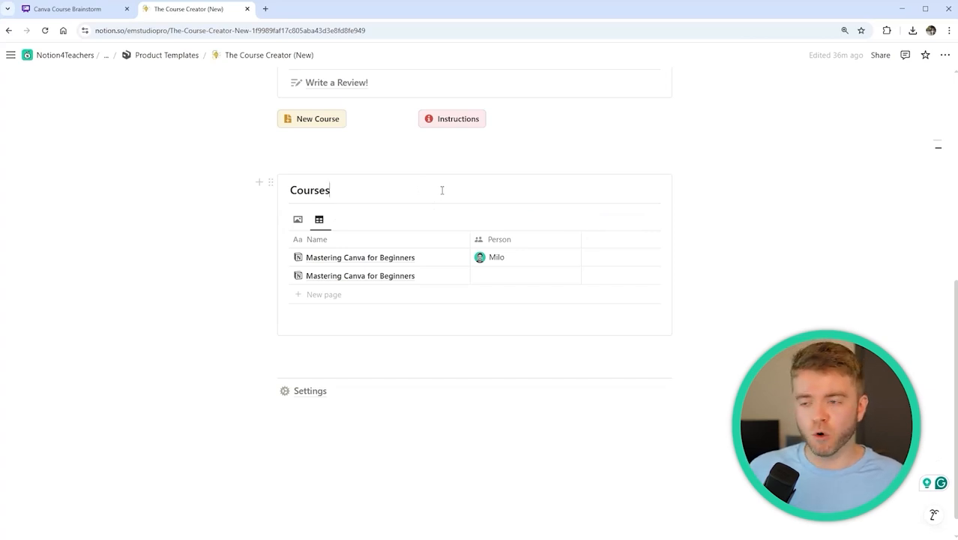
left_click(635, 219)
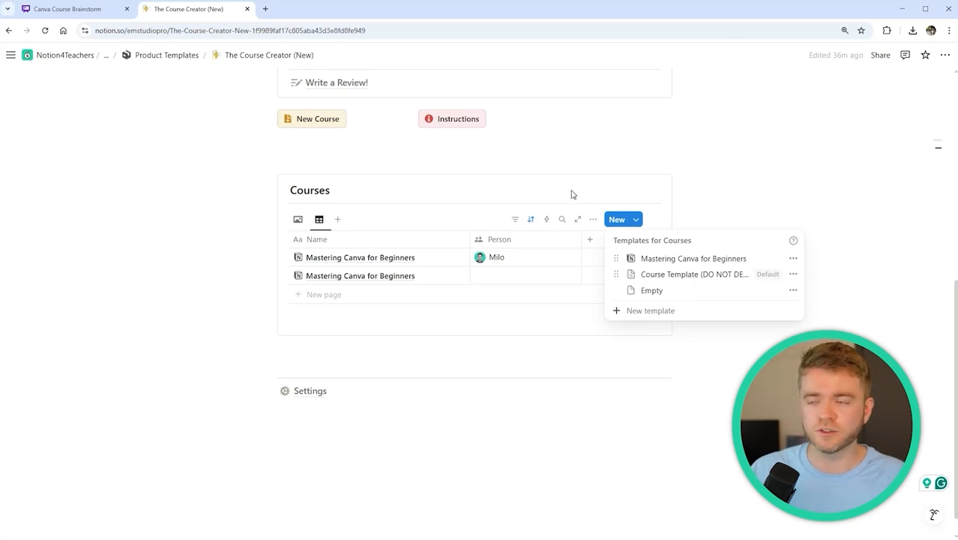
left_click(781, 178)
scroll(782, 177, "down", 1)
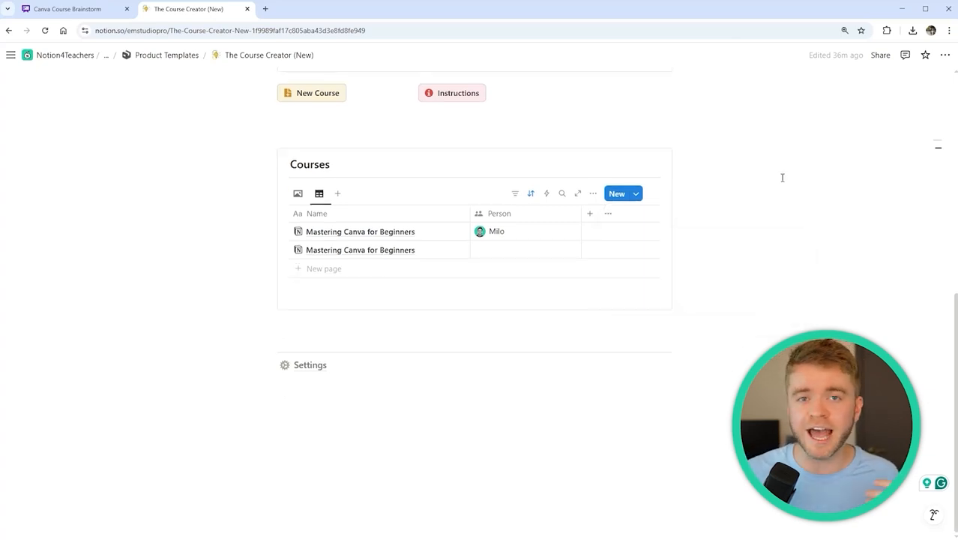